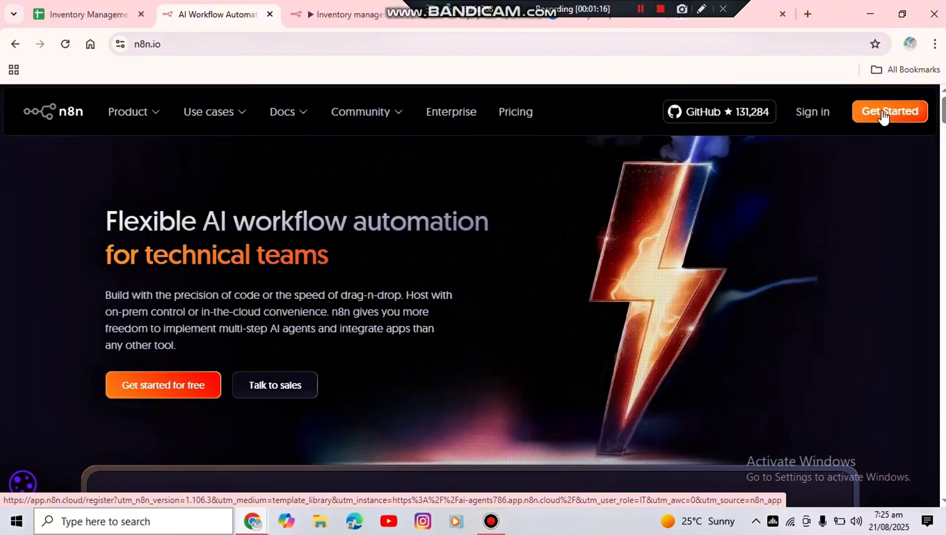
Open the n8n registration page and review the sign-up form down to the free 14-day trial option
left_click(883, 110)
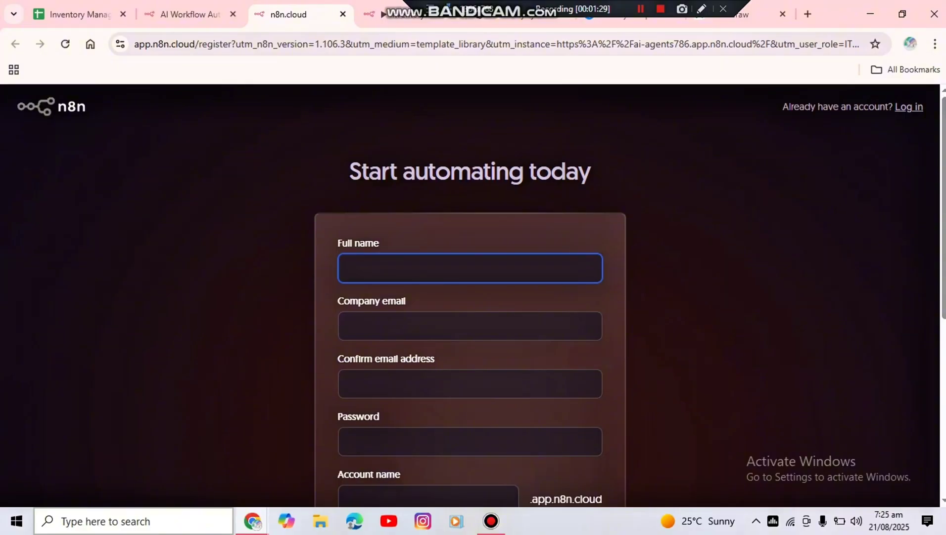
scroll(470, 297, "down", 1)
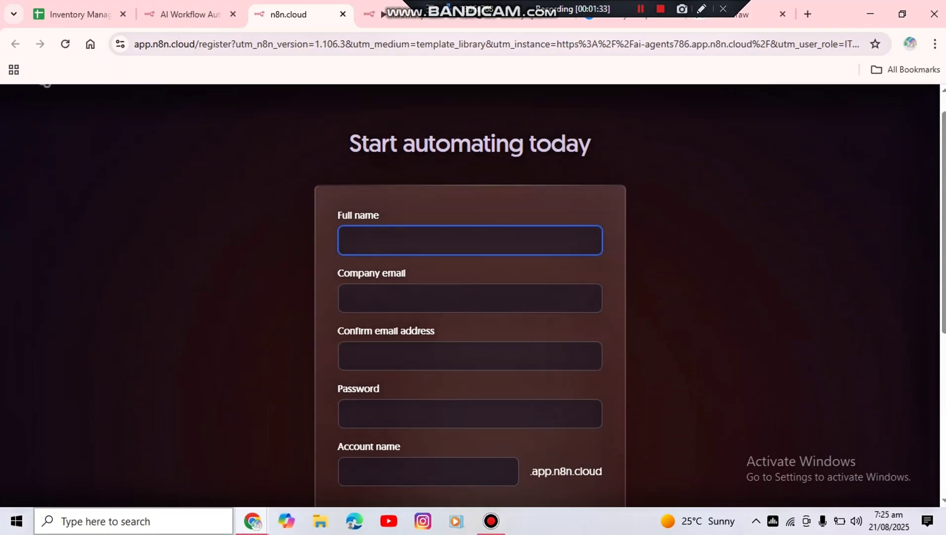
left_click(943, 404)
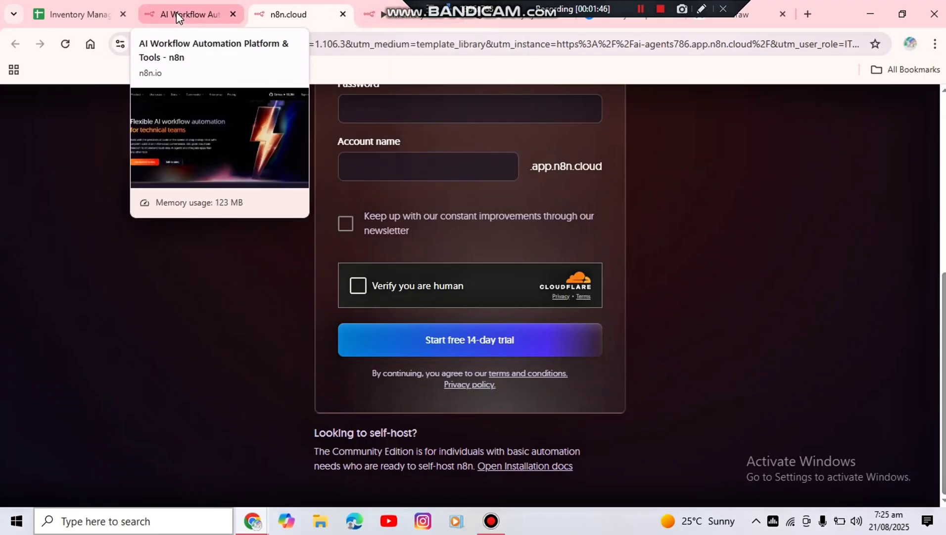
Switch to the Inventory management Agent workflow, review its nodes, and hide the chat panel to see the full canvas
left_click(386, 15)
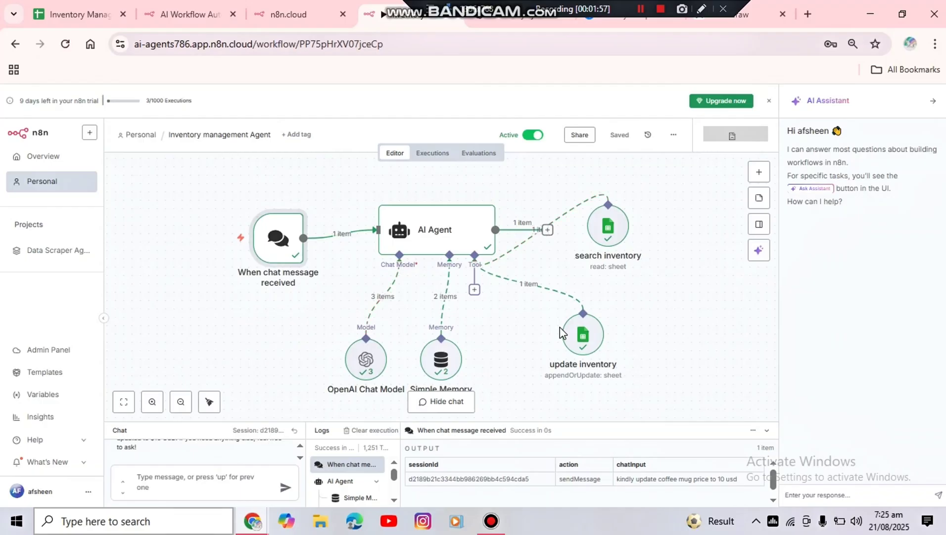
mouse_move(311, 269)
mouse_move(543, 295)
left_click(448, 402)
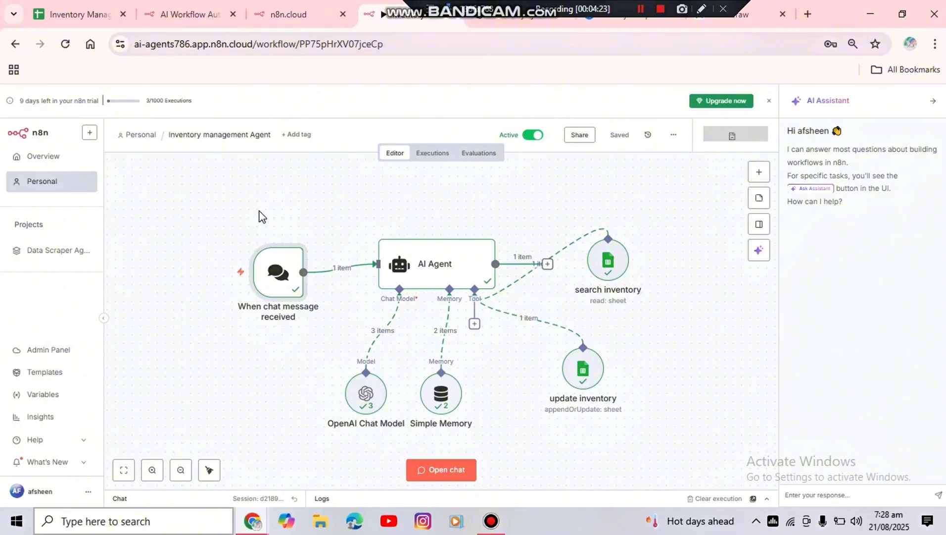
In the Inventory sheet of the Inventory Management spreadsheet, set the Yoga Mat's Status to "Out"
left_click(81, 15)
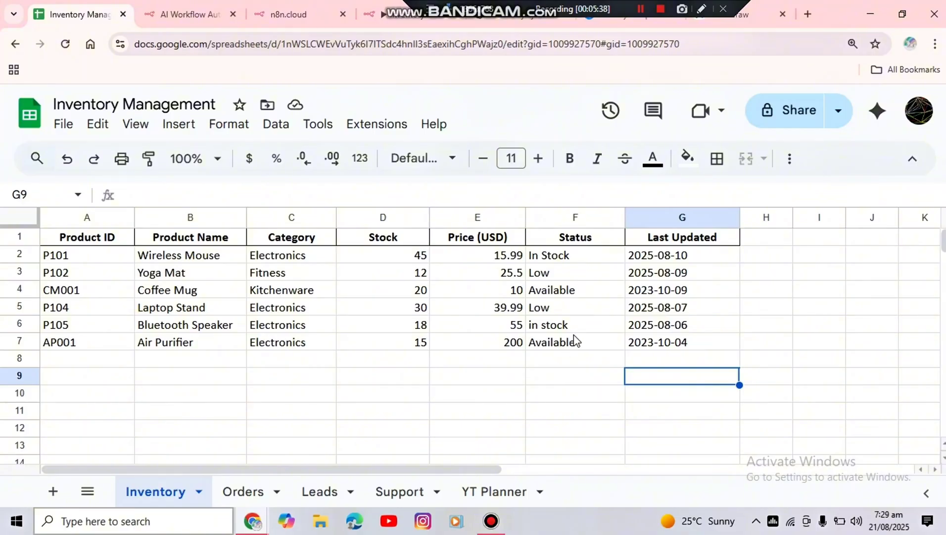
left_click(548, 279)
left_click(559, 277)
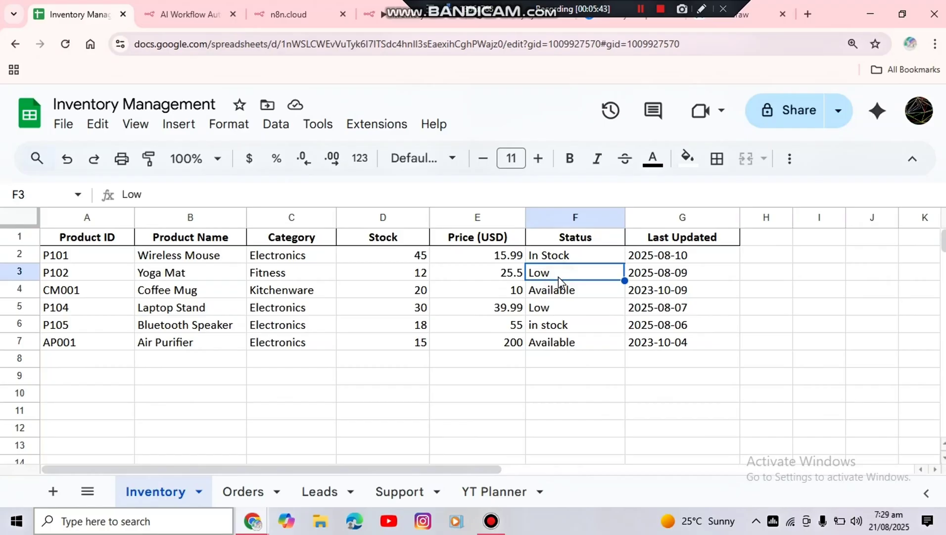
left_click(552, 277)
double_click(553, 275)
key("BackSpace")
key("BackSpace")
key("BackSpace")
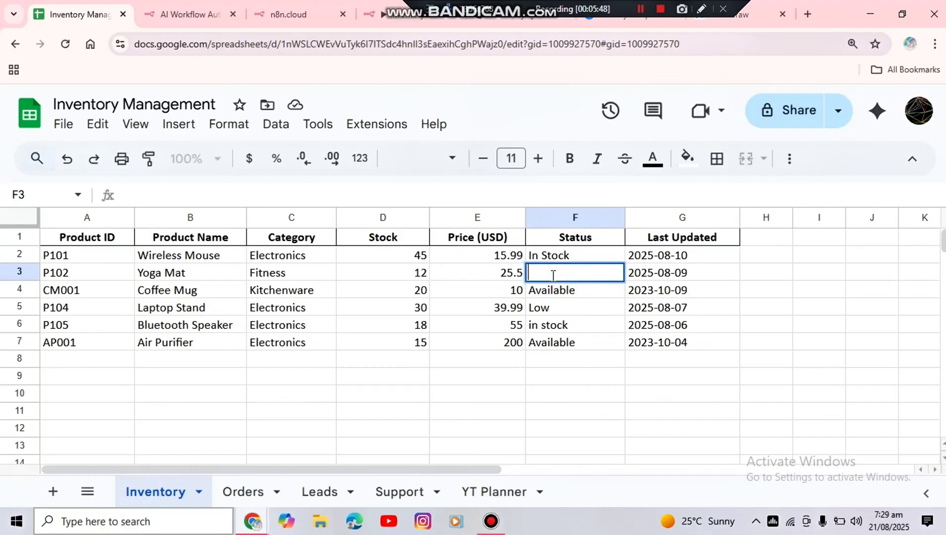
type("OUT")
key("BackSpace")
key("BackSpace")
type("ut")
left_click(571, 393)
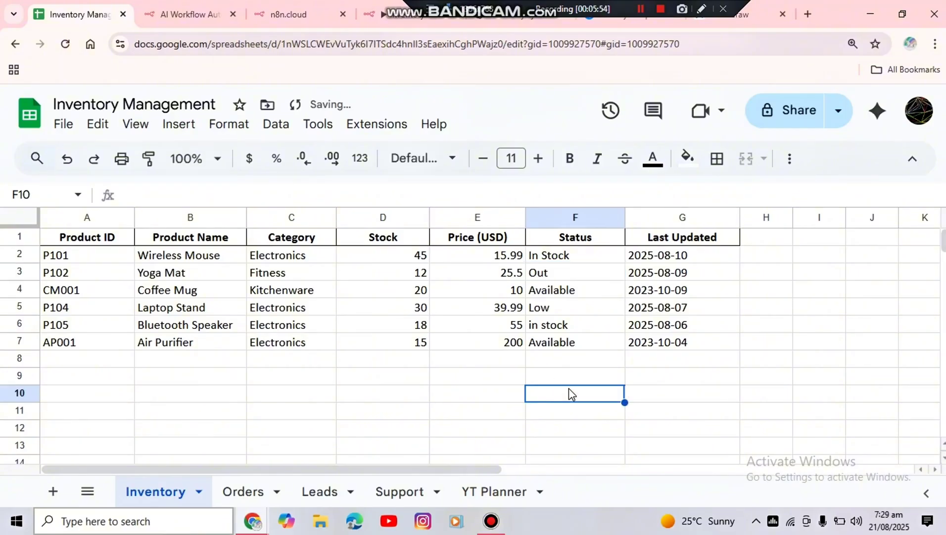
Return to the Inventory management Agent workflow and inspect the Simple Memory node's parameters, then go back to the canvas
left_click(193, 13)
left_click(284, 15)
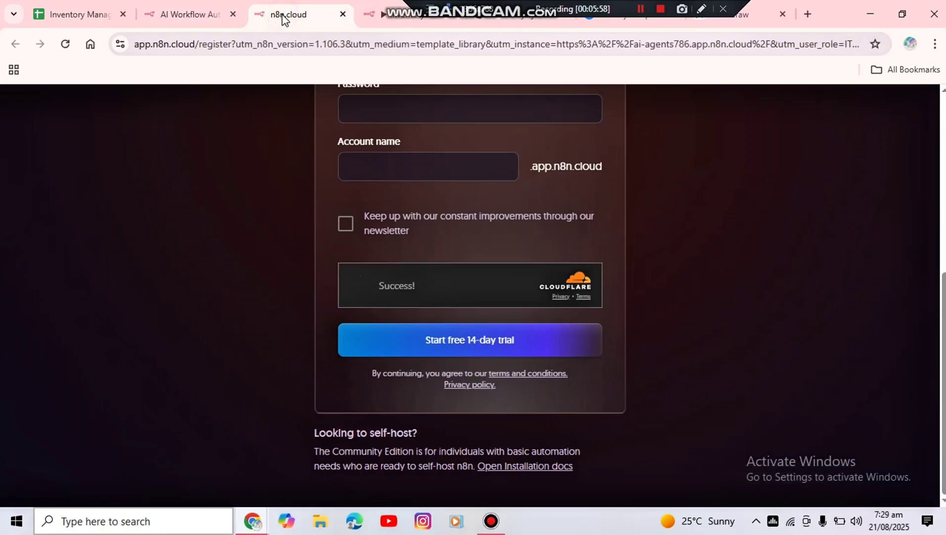
left_click(403, 15)
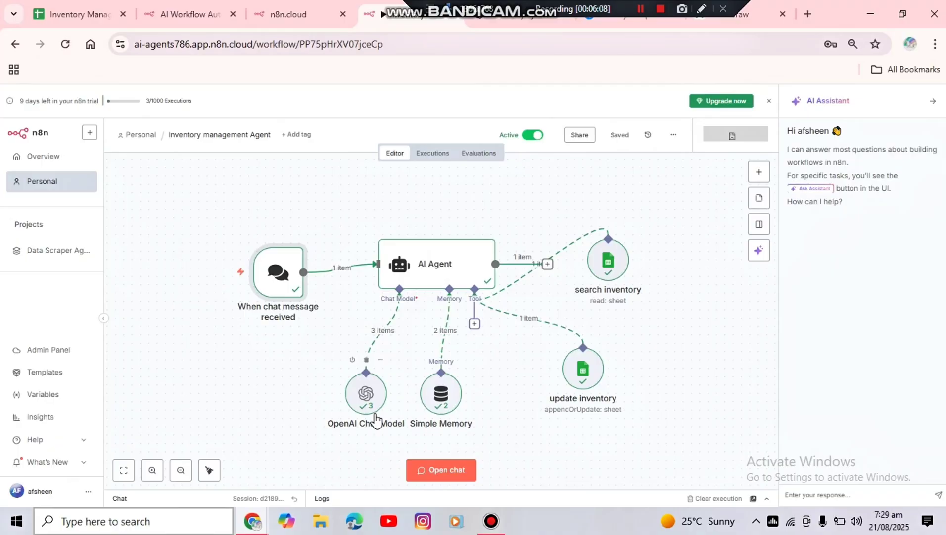
left_click(352, 406)
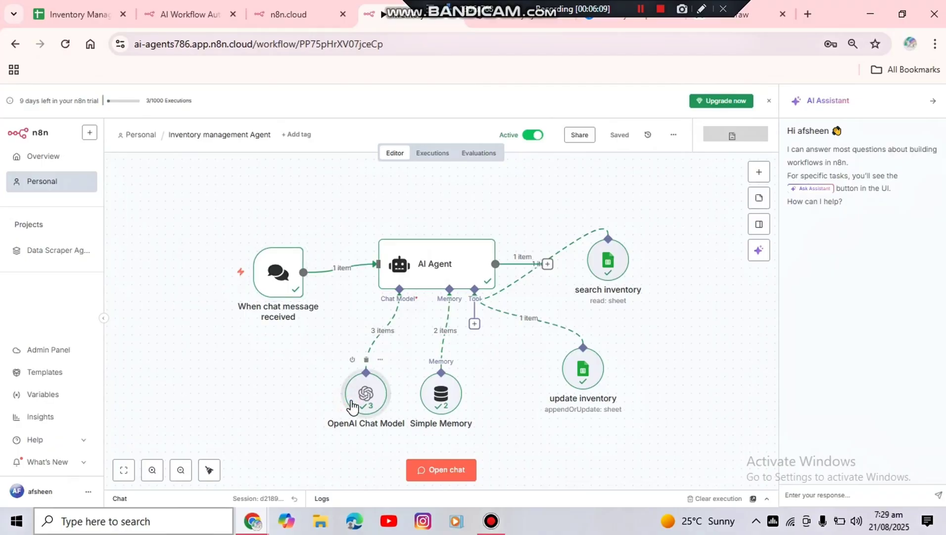
left_click(443, 405)
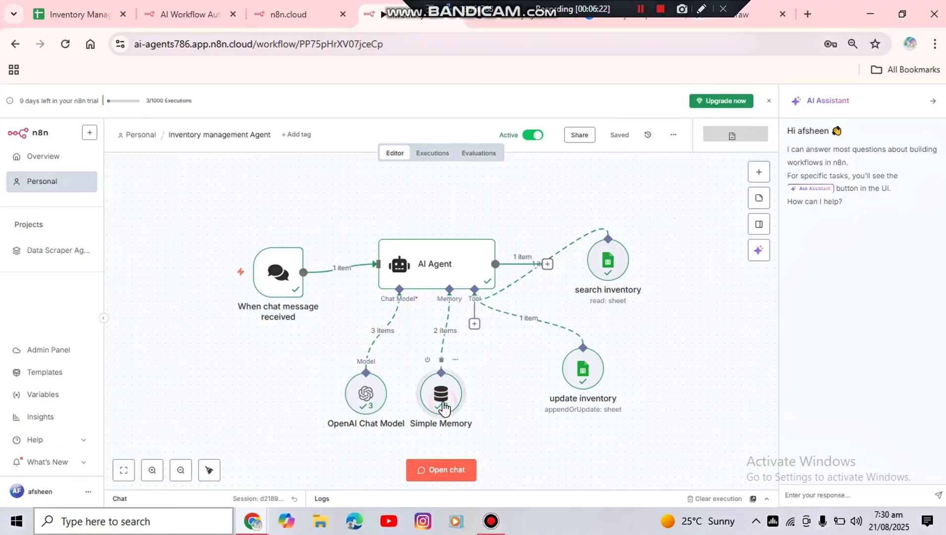
double_click(443, 406)
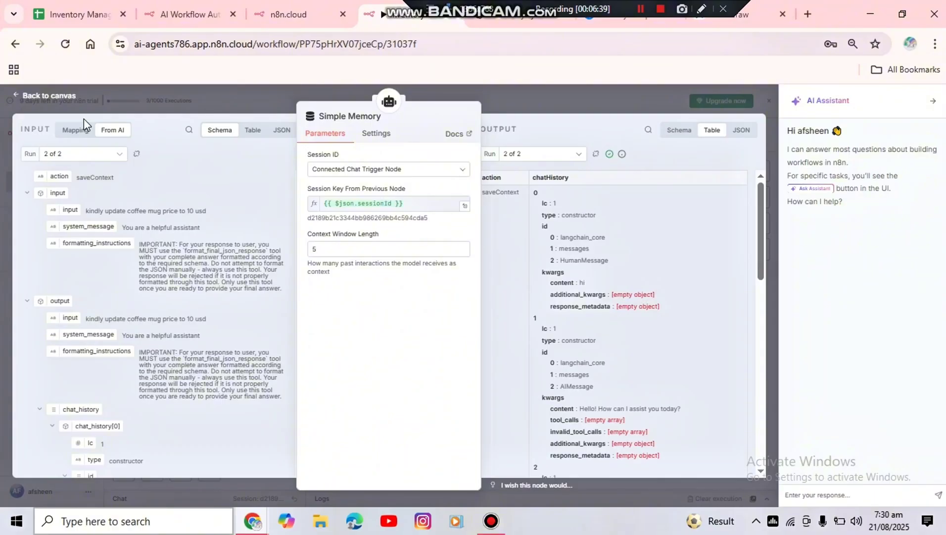
left_click(62, 96)
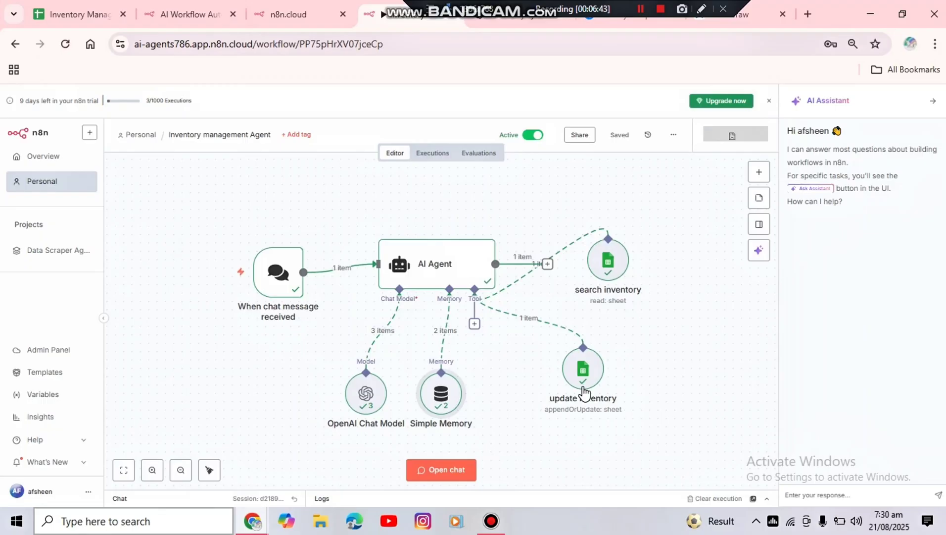
Open the workflow's chat and enlarge the chat panel to show more of the conversation
mouse_move(584, 392)
mouse_move(613, 273)
mouse_move(592, 385)
left_click(436, 476)
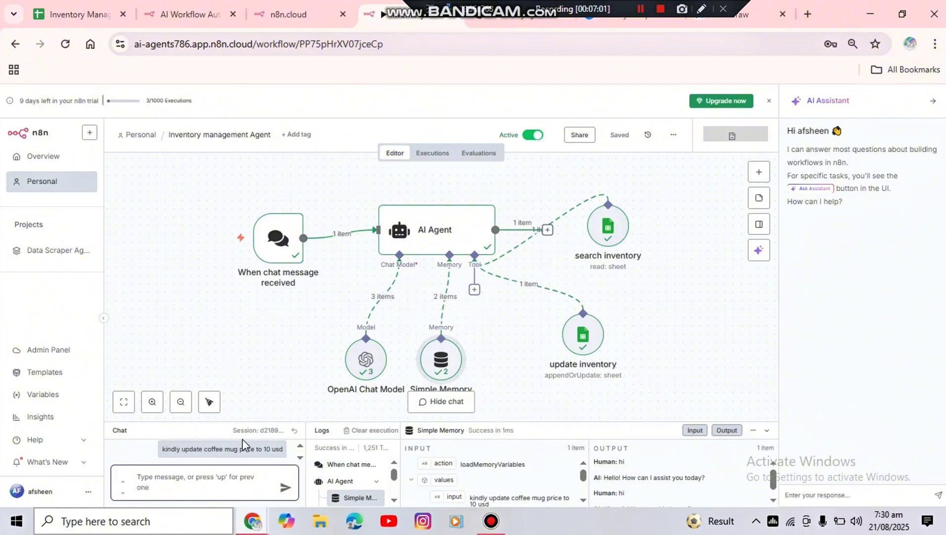
left_click_drag(238, 421, 243, 350)
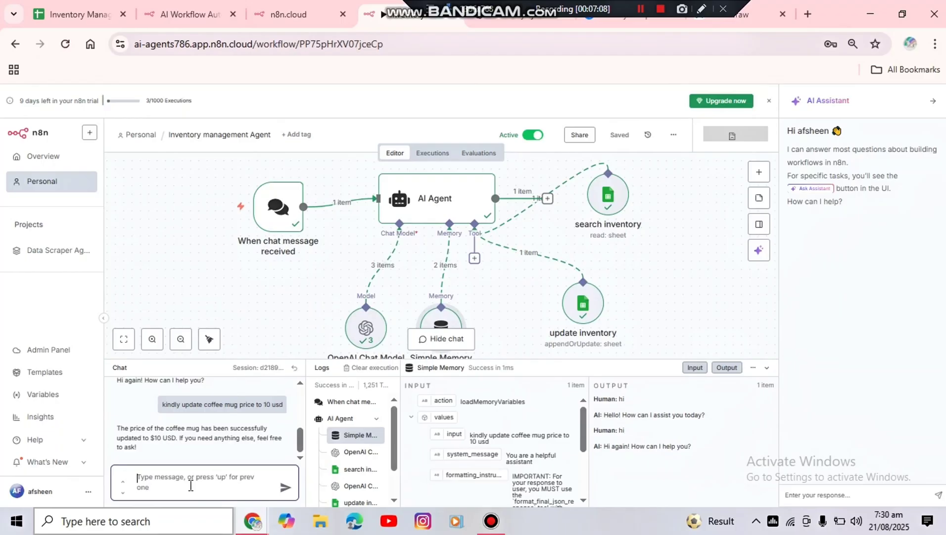
Ask the agent "how many products are there in my inventory" and compare its reply with the Inventory sheet
left_click(190, 486)
type("how a")
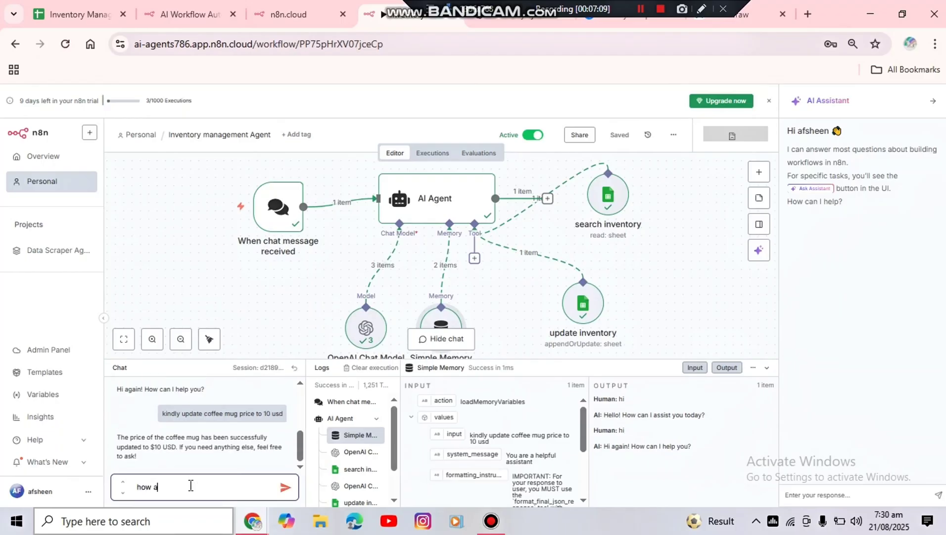
type("many products are there in my inventory")
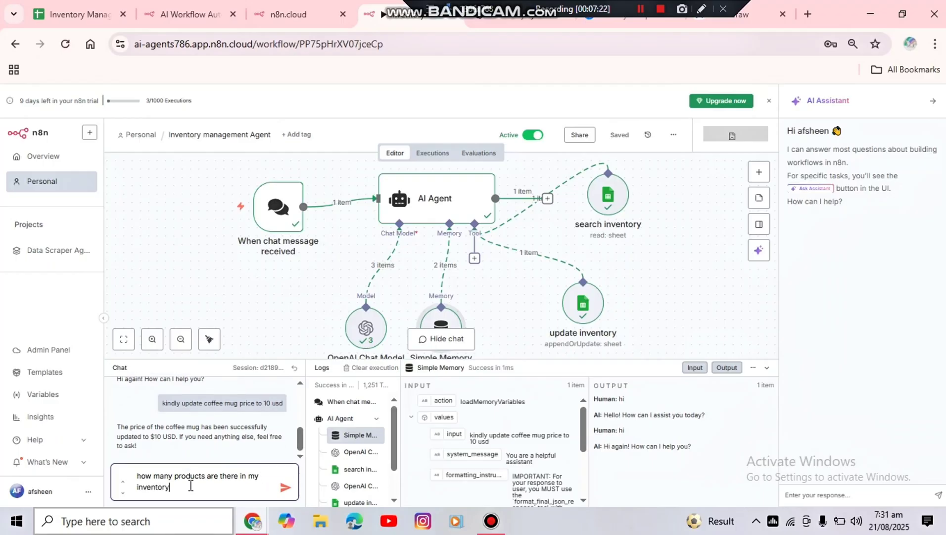
key("Return")
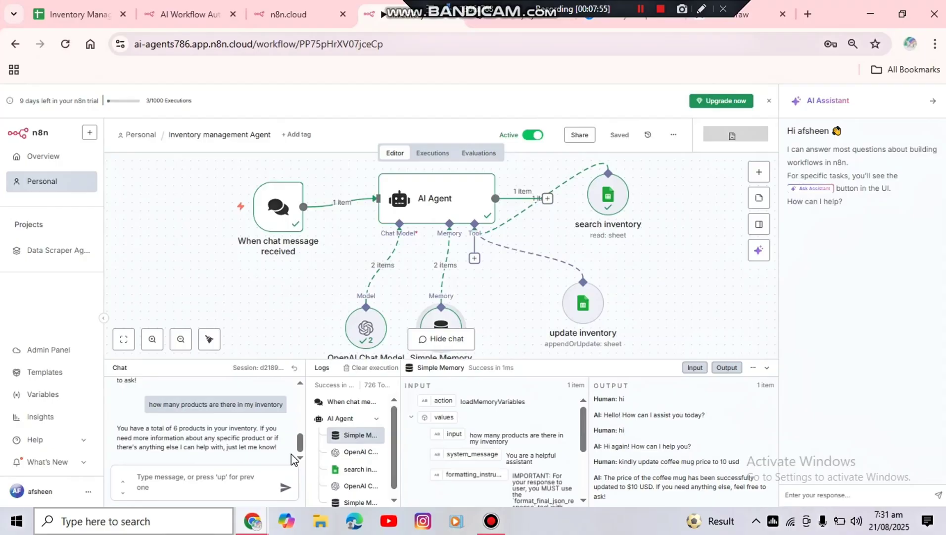
left_click(58, 6)
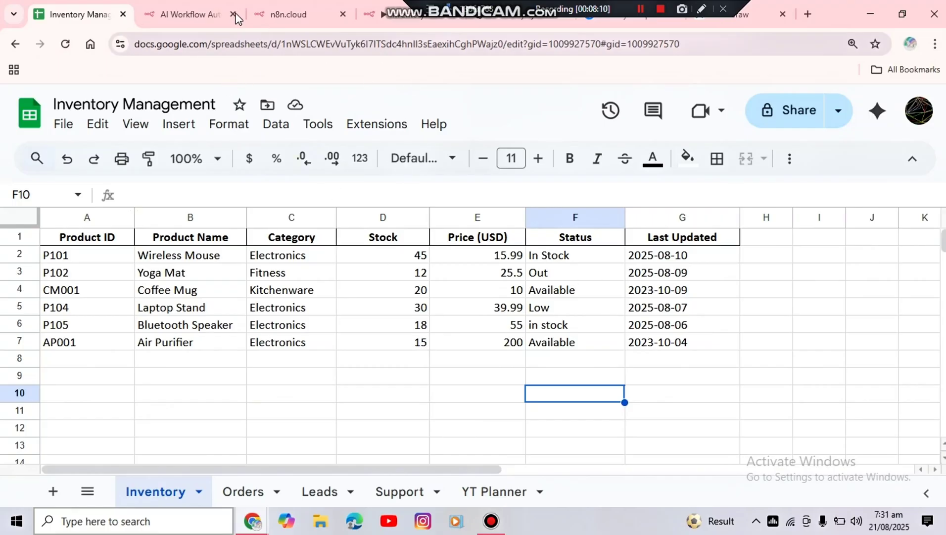
Back in the workflow chat, ask the agent "which product is out of stock" and check the reply against the sheet
left_click(375, 16)
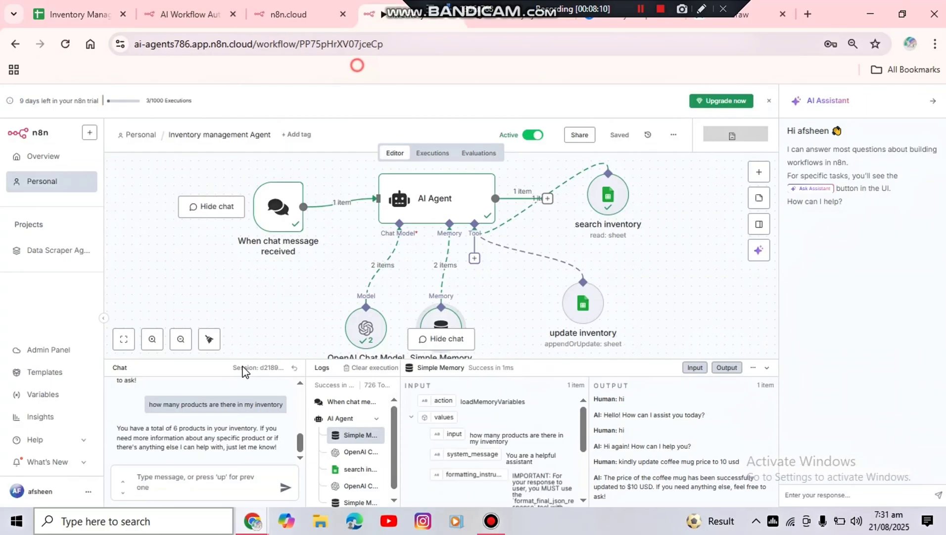
left_click(195, 484)
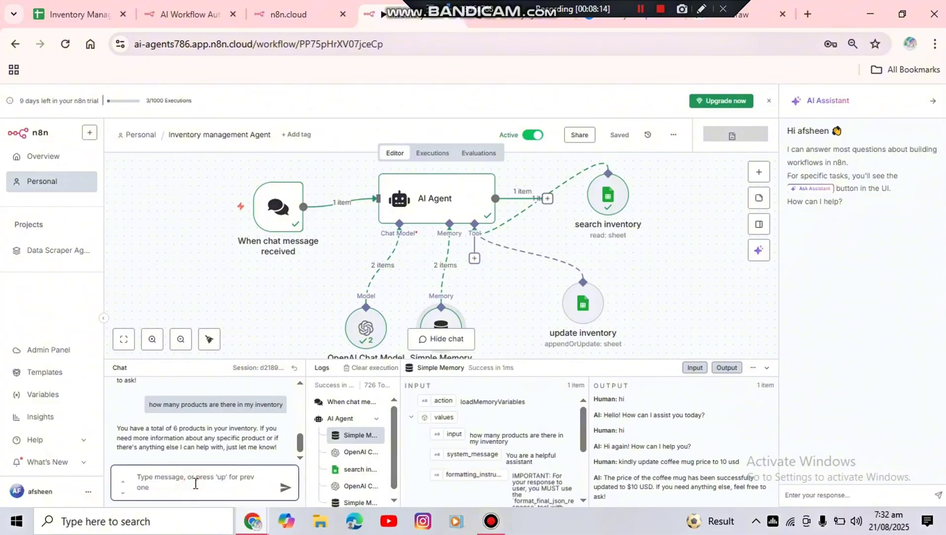
type("which pro")
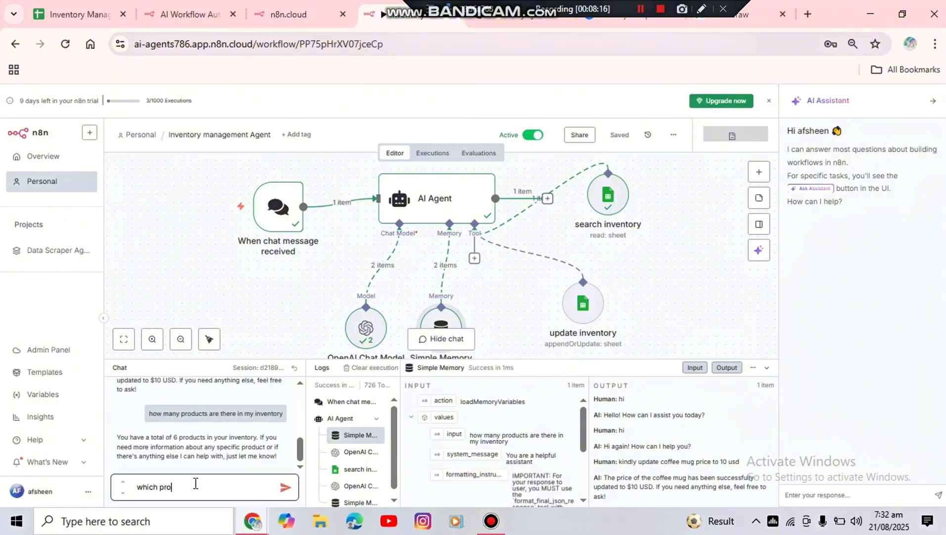
type("duct is out of stock")
key("Return")
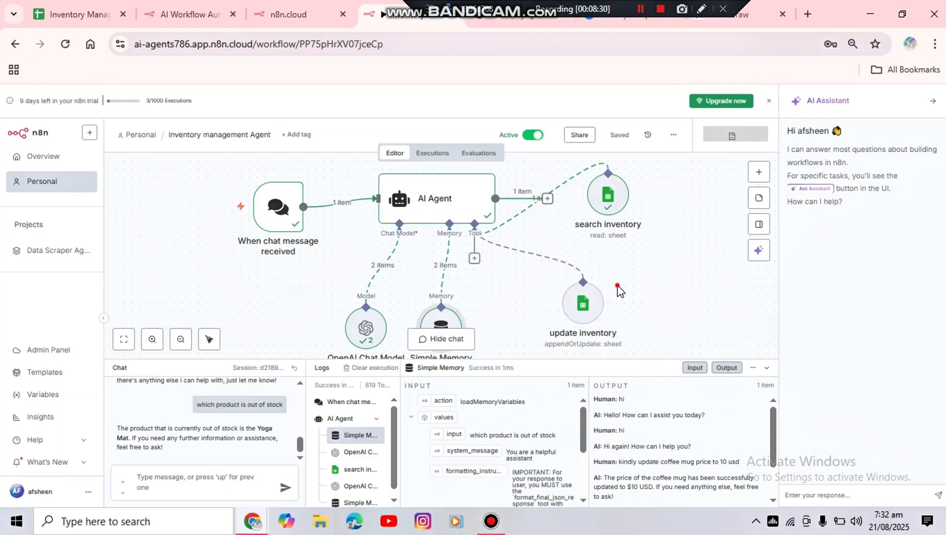
key("ctrl+1")
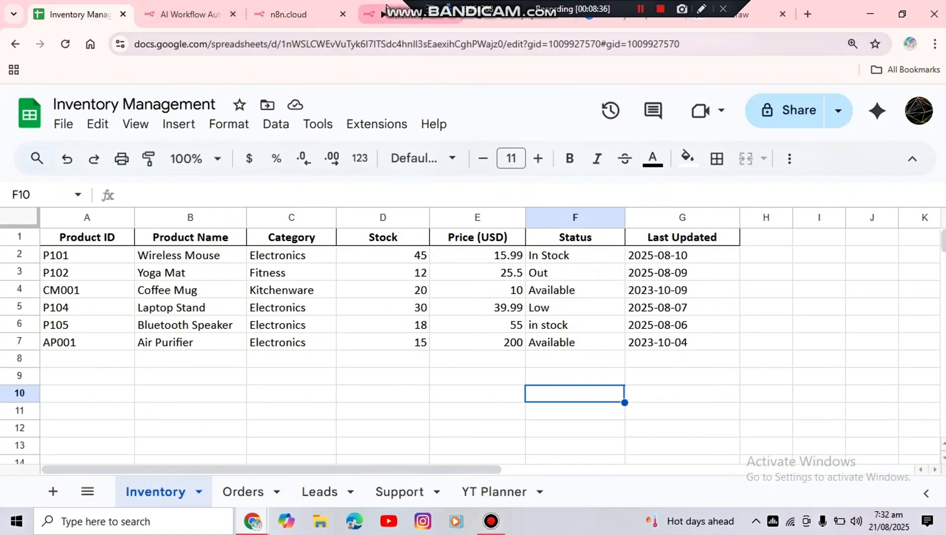
Send the agent "i have purchased 20 yoga mat kindly update in sheet" from the workflow chat and check the Yoga Mat row in the spreadsheet
left_click(387, 19)
left_click(174, 477)
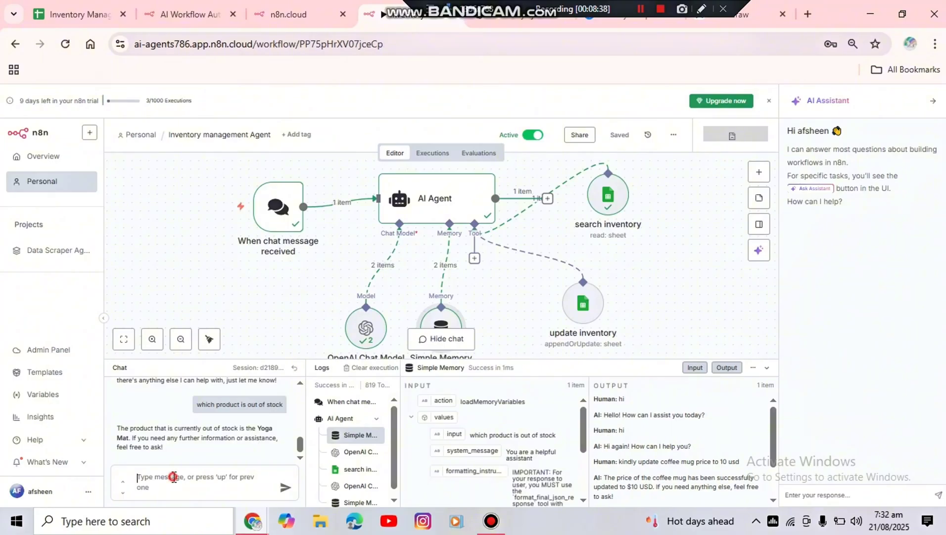
type("i hav")
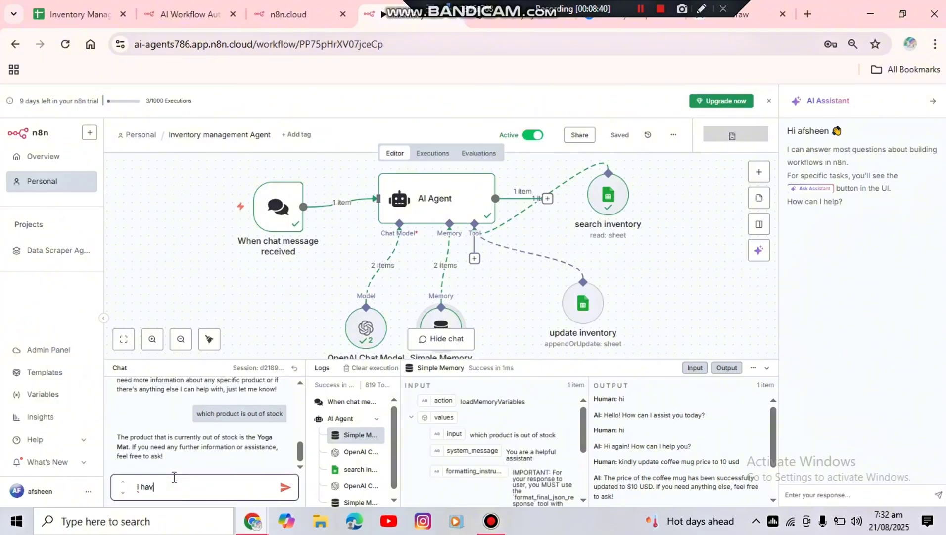
type("e purchased 20 yoga m")
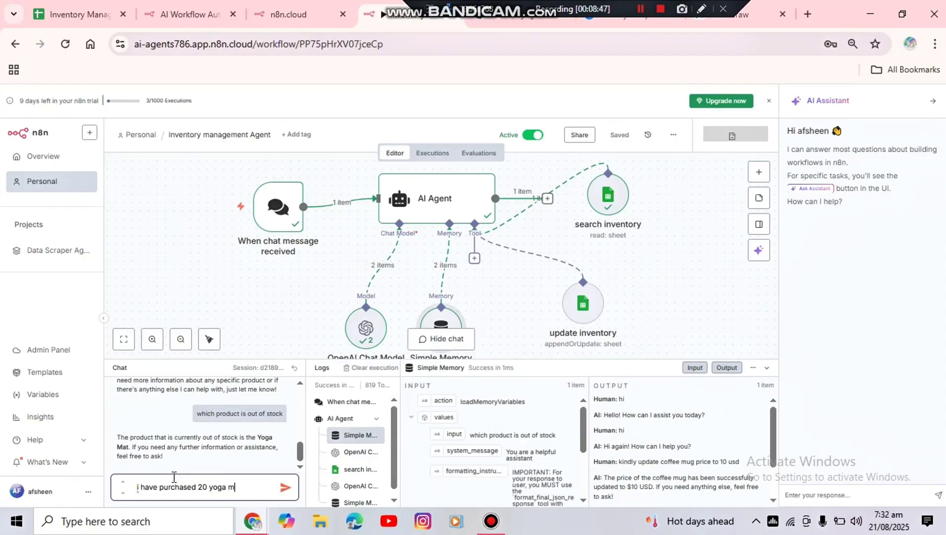
type("mat")
key("BackSpace")
key("BackSpace")
key("BackSpace")
type("at kindly up")
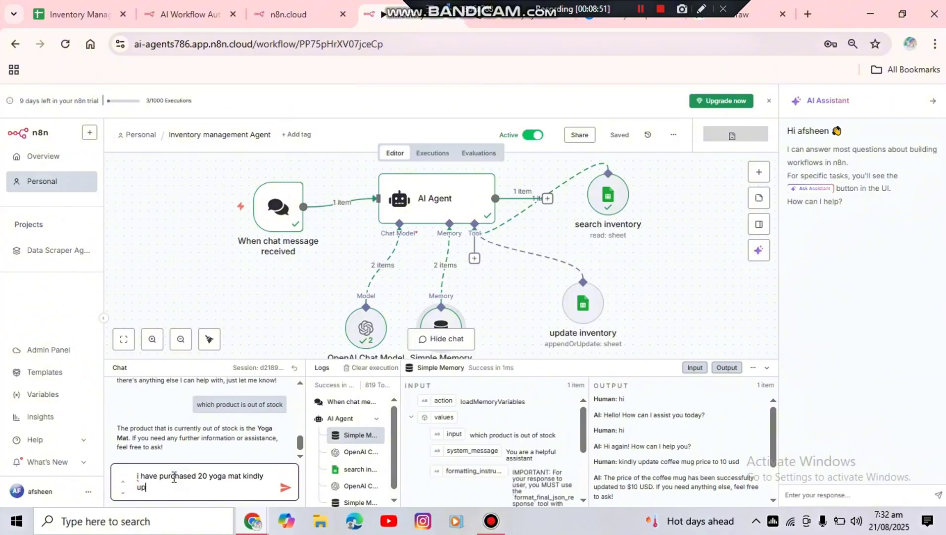
type("date in sheet")
key("Return")
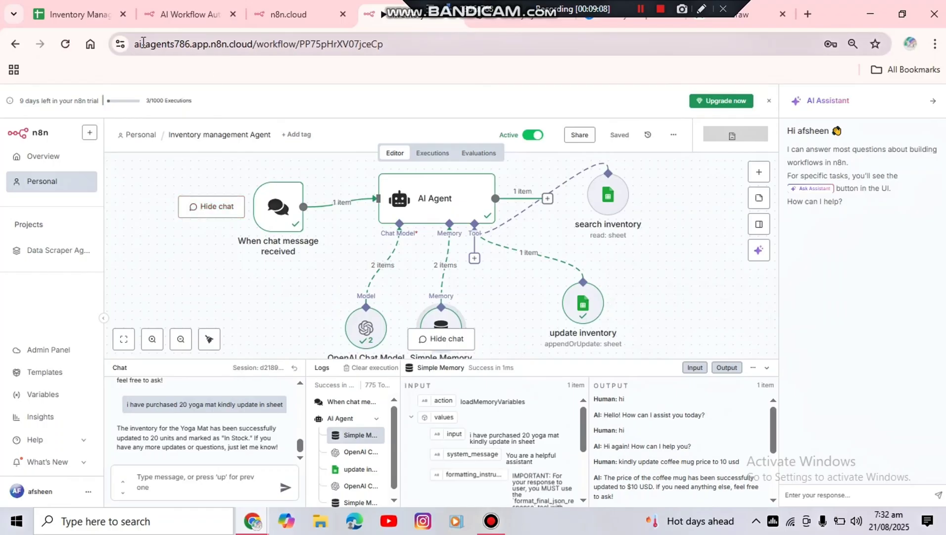
left_click(91, 8)
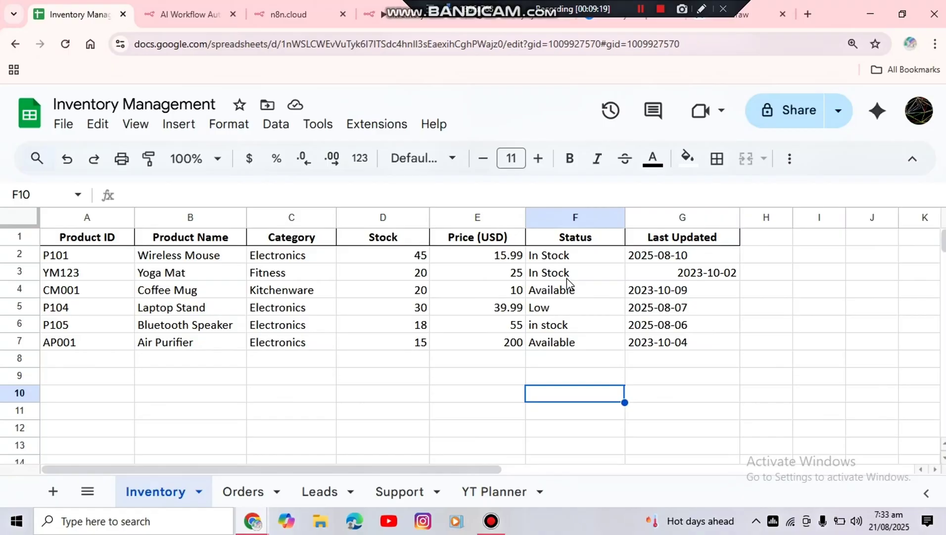
Send the agent "kindly update price of air purifier to 250 usd" from the workflow chat and check the Air Purifier row in the spreadsheet
left_click(369, 15)
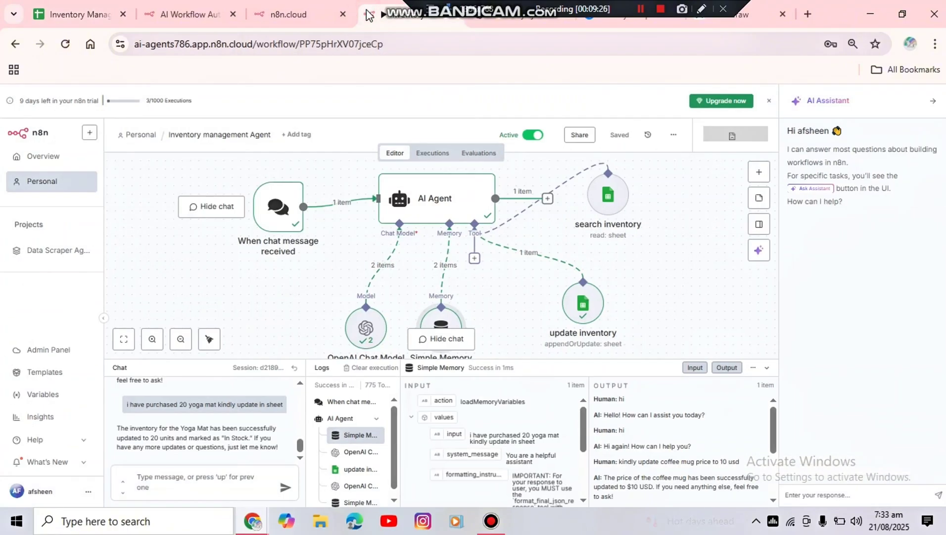
left_click(171, 472)
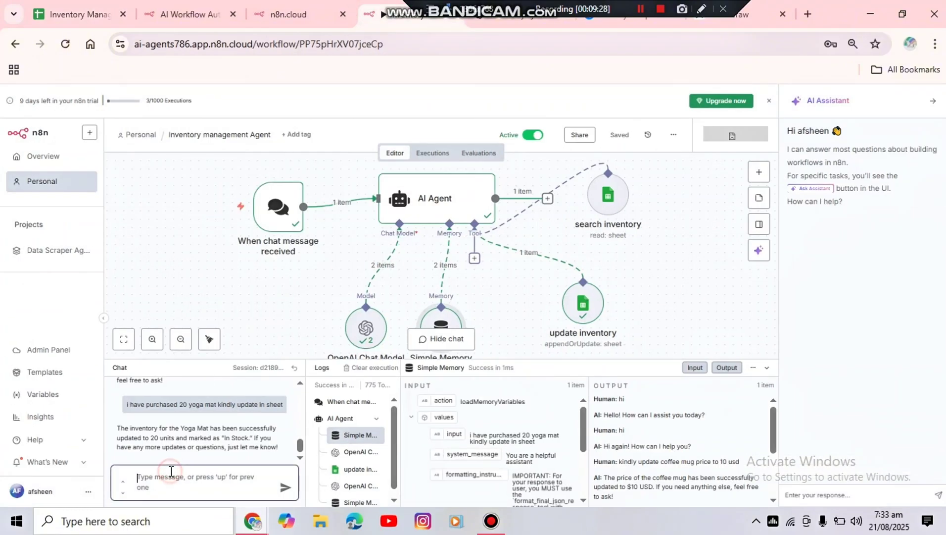
type("p")
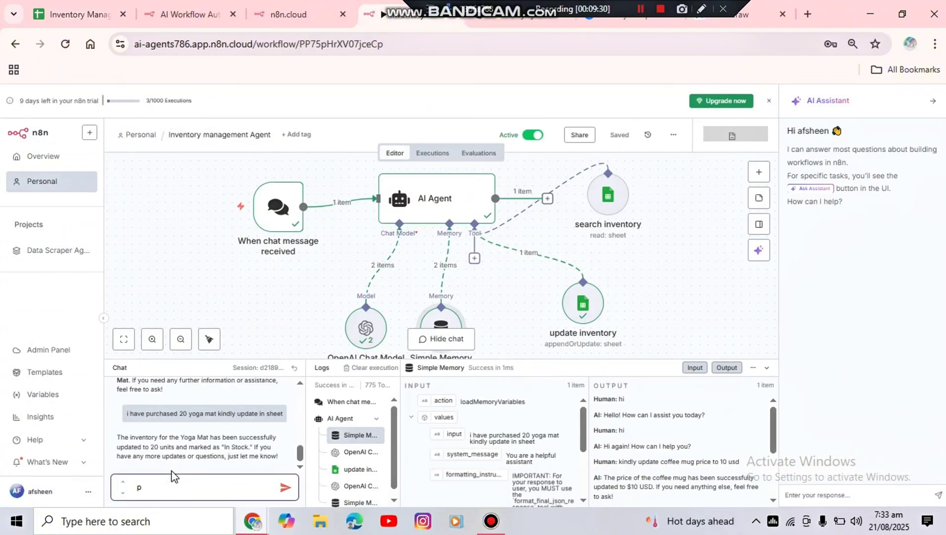
left_click(109, 16)
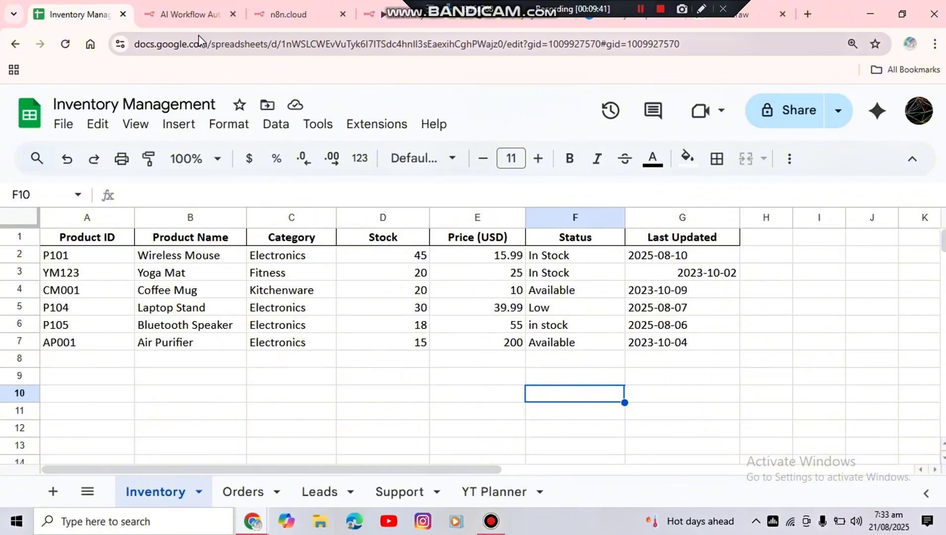
left_click(375, 10)
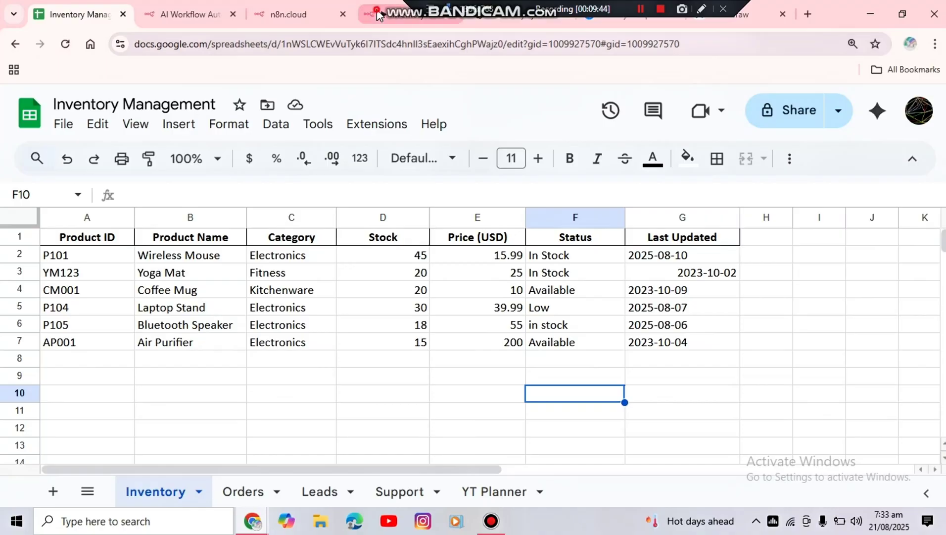
type("p")
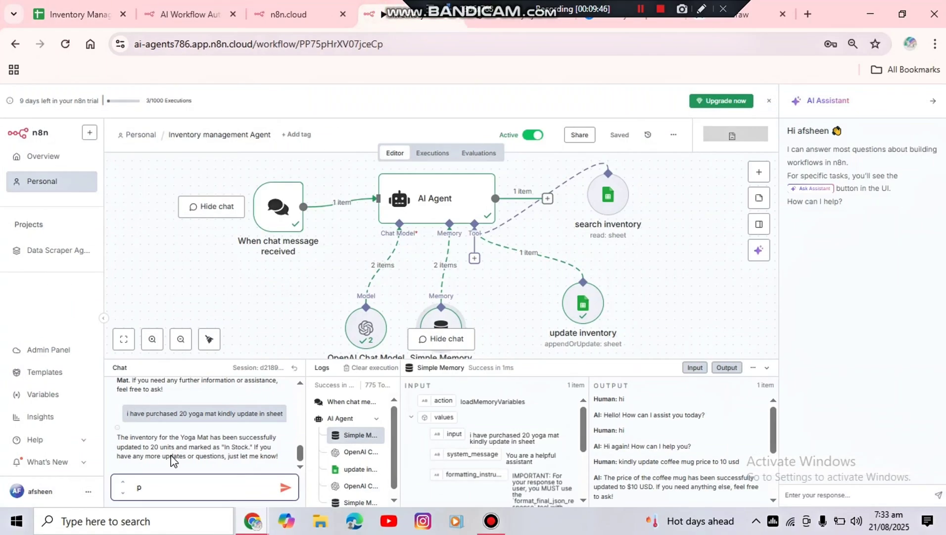
key("BackSpace")
type("kindly update pro")
type("ce of air purifi")
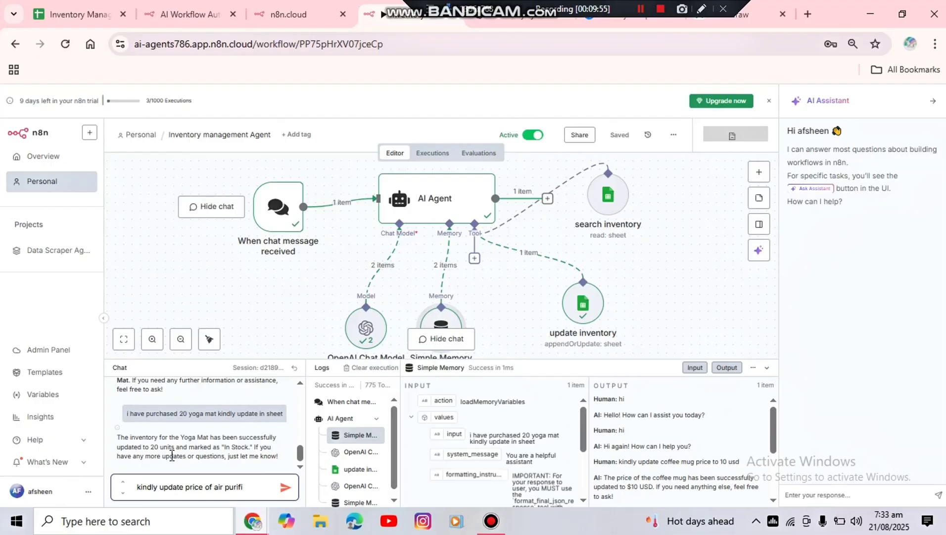
type("er to 25")
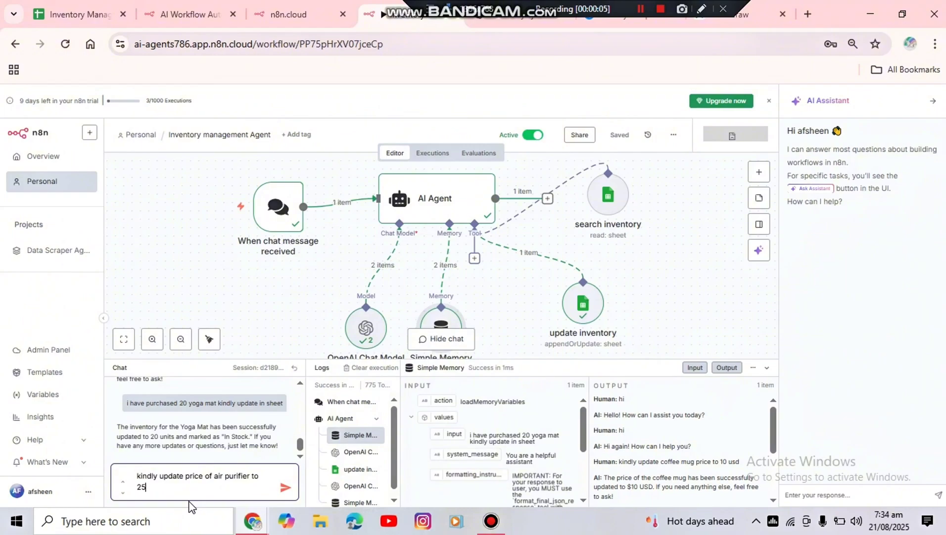
type("0 usd")
left_click(285, 486)
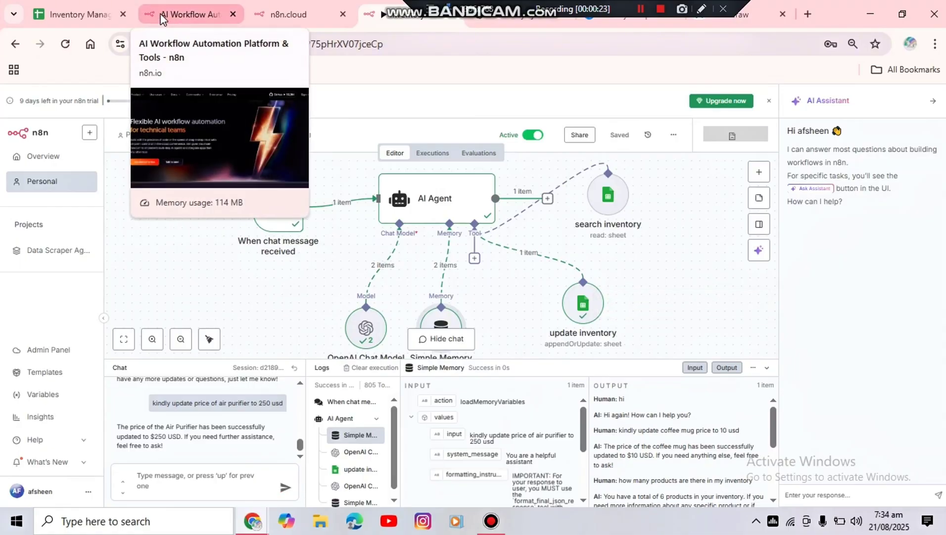
left_click(79, 6)
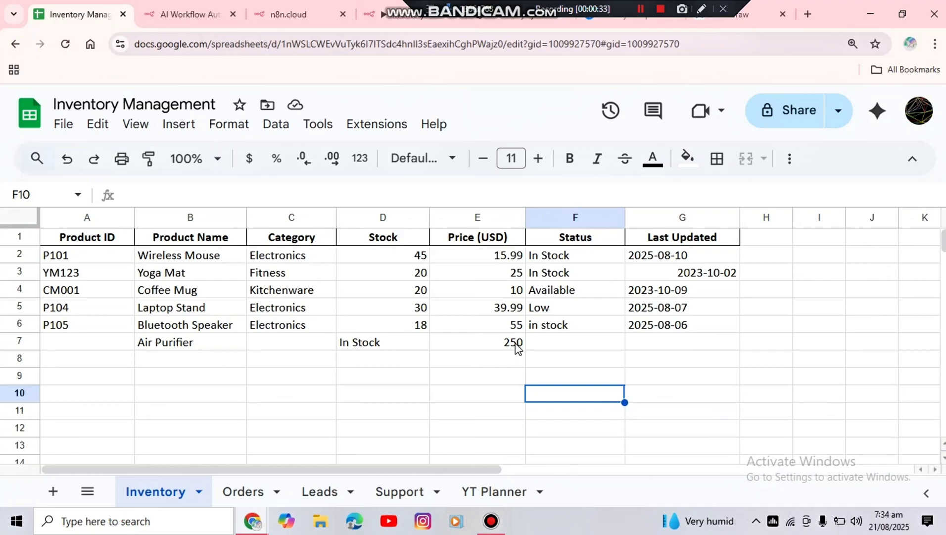
left_click(383, 347)
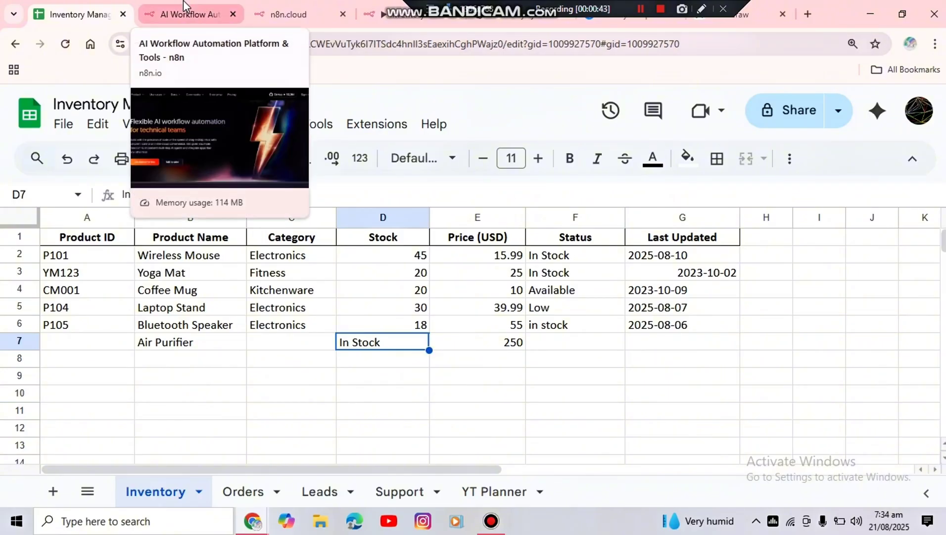
Send the agent "i have 10 units of air purifier kindly update" from the workflow chat and check the Air Purifier stock in the sheet
left_click(391, 12)
left_click(179, 480)
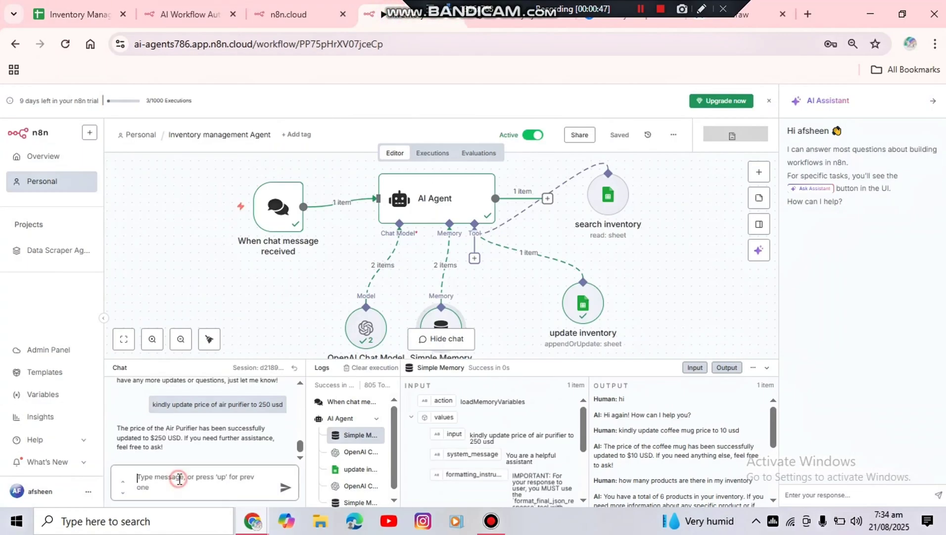
type("i have")
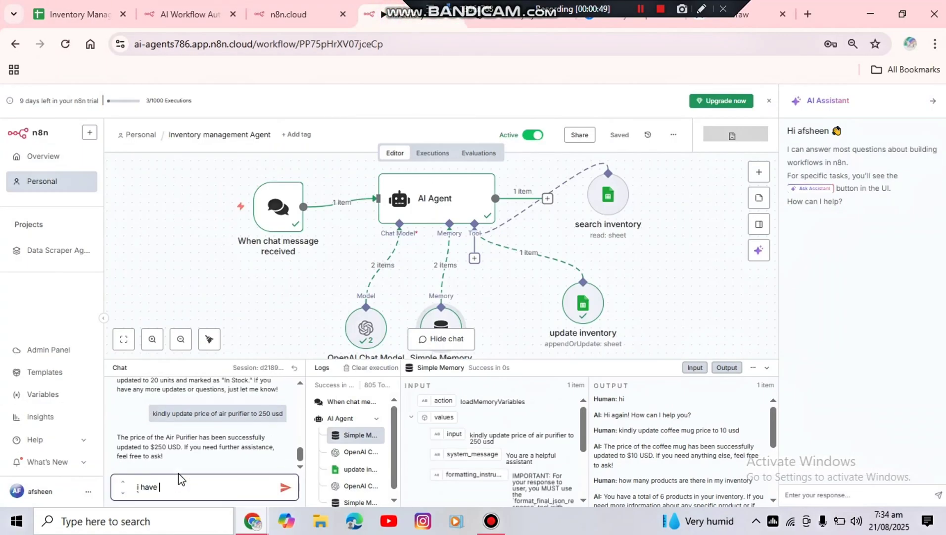
type(" 10 units of air purifier kindly uda")
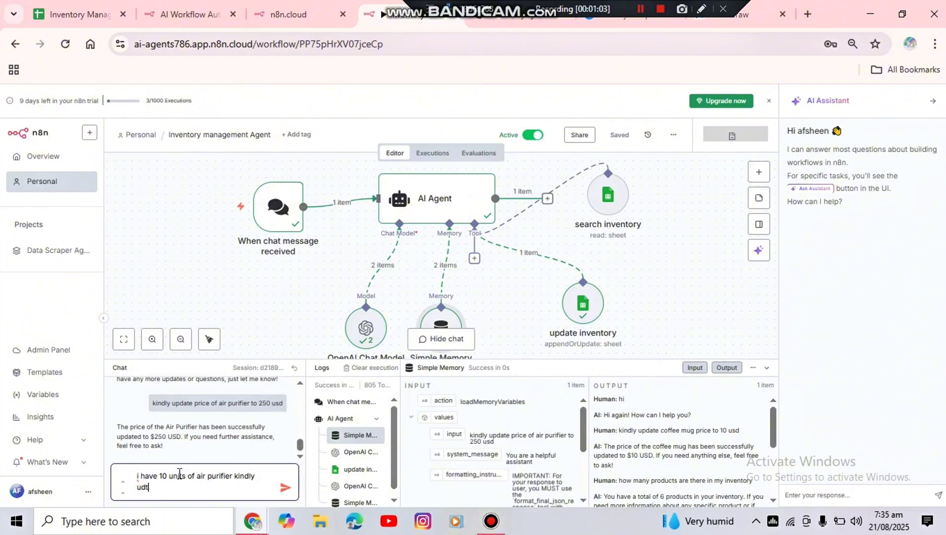
key("BackSpace")
key("BackSpace")
type("pda")
key("BackSpace")
key("BackSpace")
key("BackSpace")
key("BackSpace")
type("pdate")
key("Return")
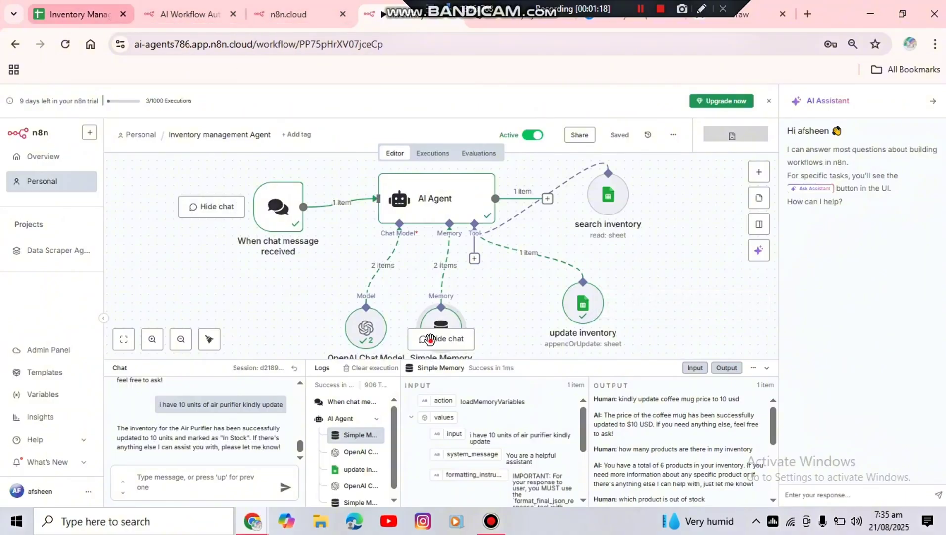
left_click(92, 29)
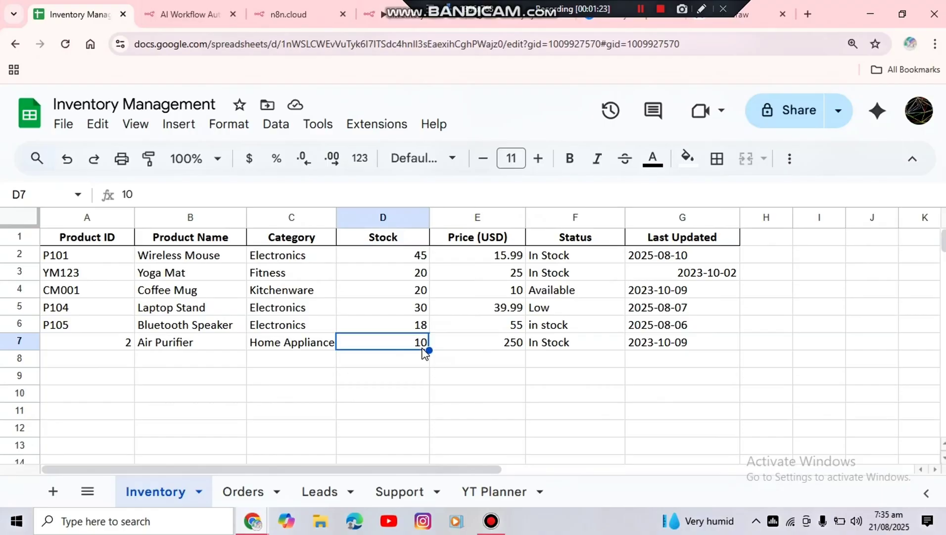
Return to the workflow, hide the chat and open the "When chat message received" node's parameters
left_click(386, 19)
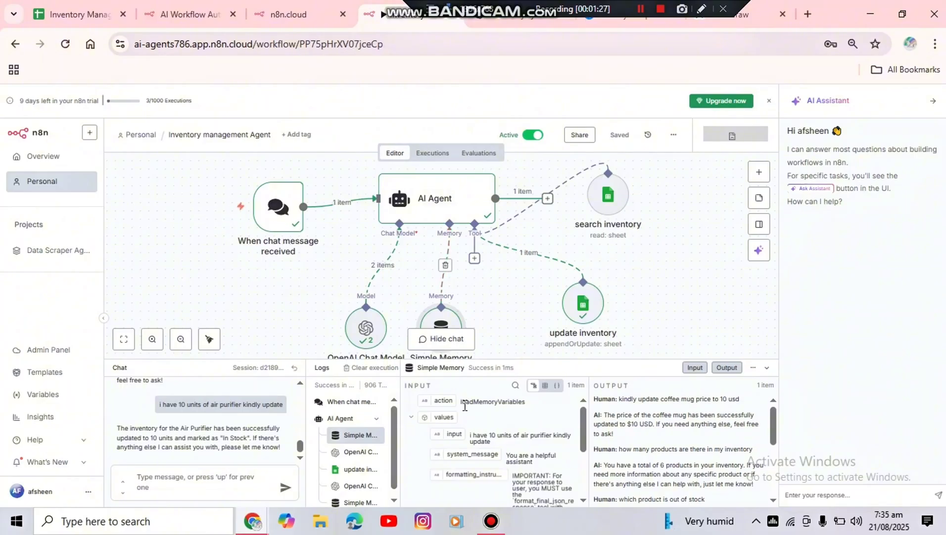
left_click(452, 341)
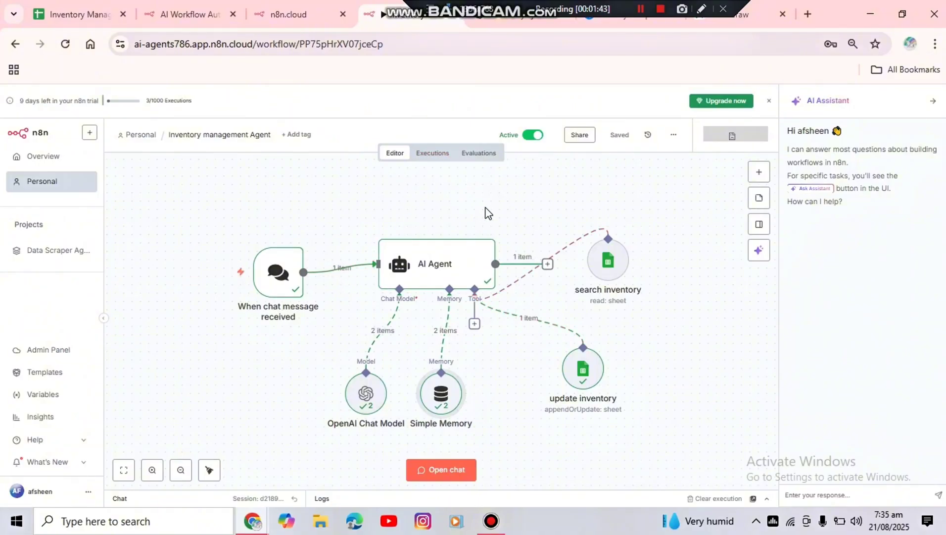
mouse_move(277, 285)
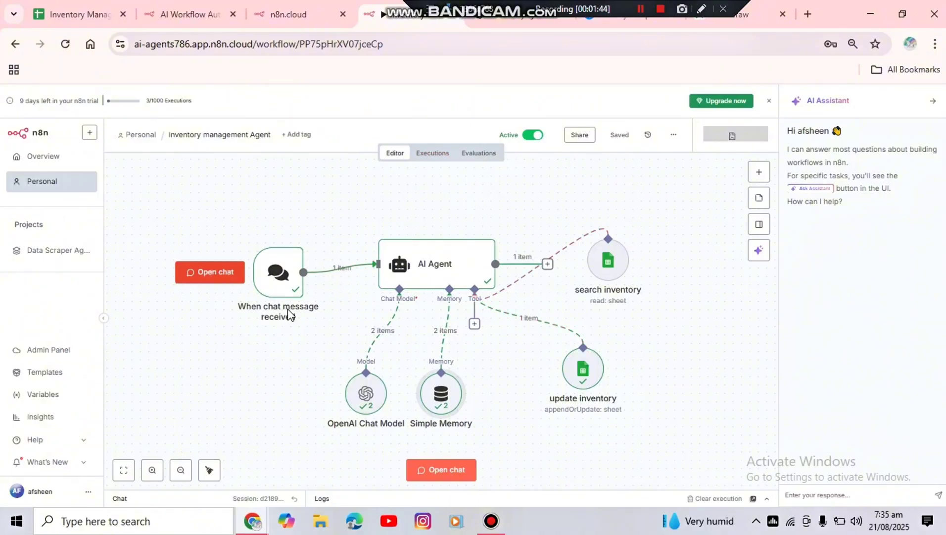
left_click(277, 285)
double_click(277, 285)
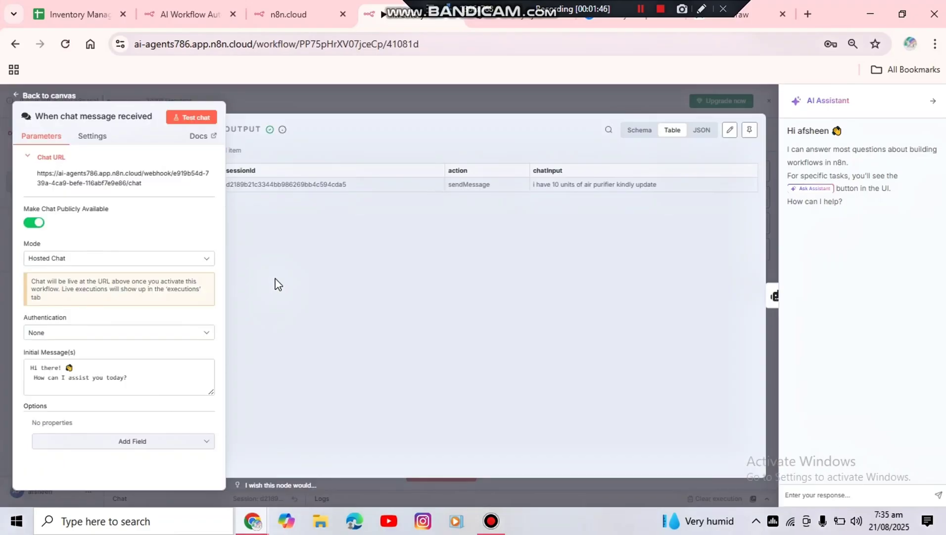
Turn the chat trigger's public availability off and back on
left_click(30, 223)
left_click(30, 223)
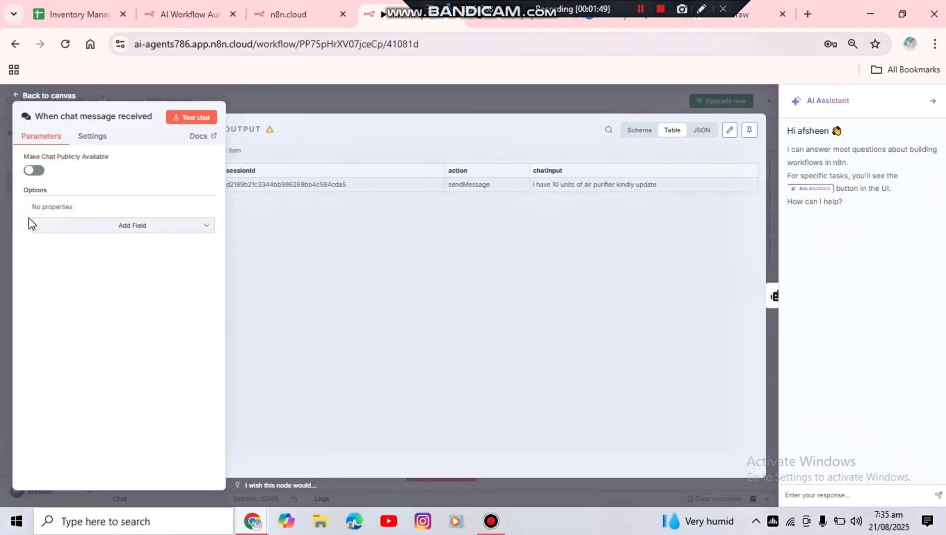
left_click(38, 173)
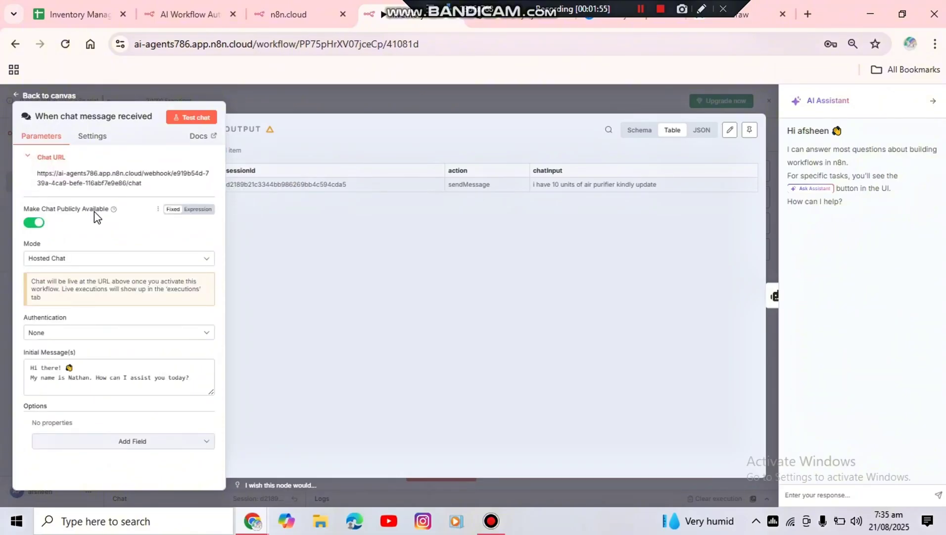
Edit the chat's initial messages to read "Hi there" and, on a second line, "How can I assist you today?"
left_click(90, 379)
key("BackSpace")
key("BackSpace")
key("BackSpace")
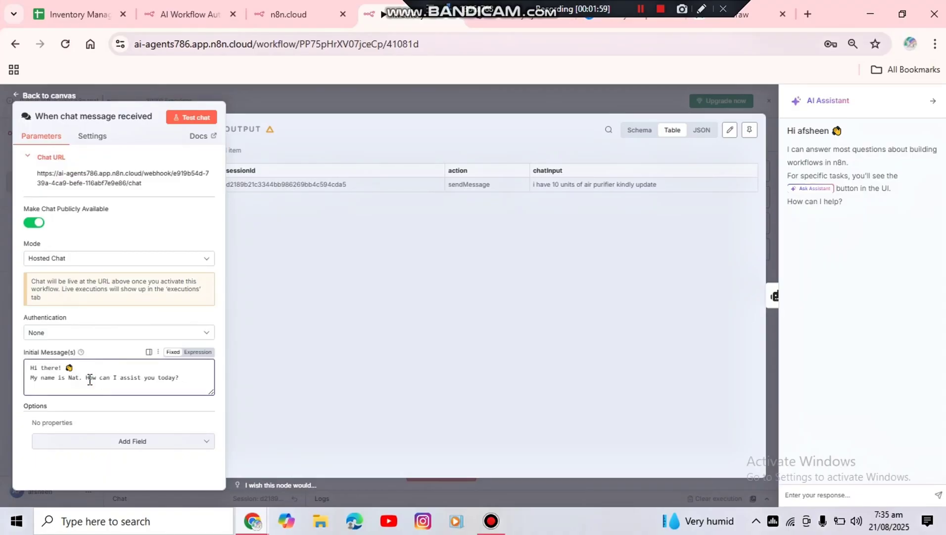
key("BackSpace")
key("BackSpace")
key("BackSpace")
key("BackSpace")
key("BackSpace")
key("BackSpace")
key("BackSpace")
key("BackSpace")
key("BackSpace")
key("BackSpace")
key("BackSpace")
key("BackSpace")
key("BackSpace")
key("BackSpace")
key("BackSpace")
key("BackSpace")
key("BackSpace")
key("BackSpace")
key("BackSpace")
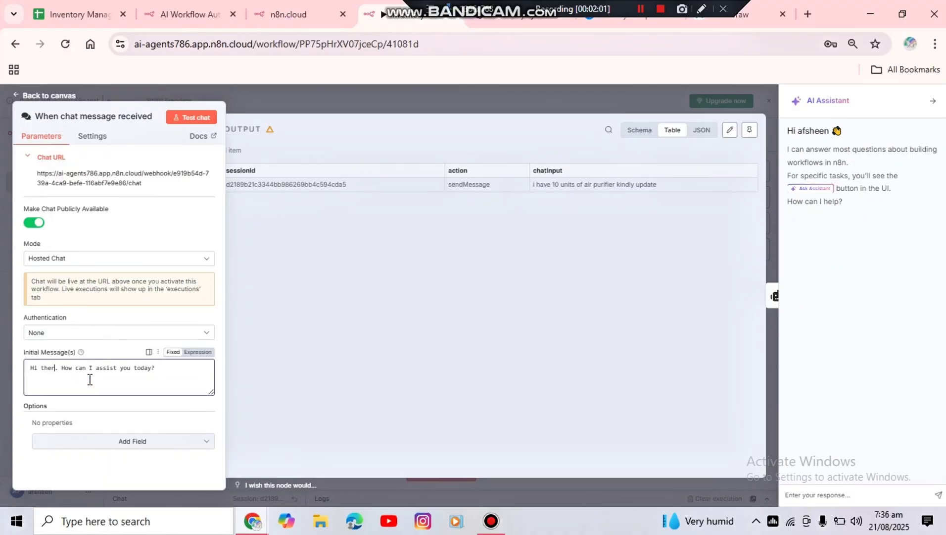
type("e")
key("Return")
left_click(38, 378)
key("BackSpace")
key("BackSpace")
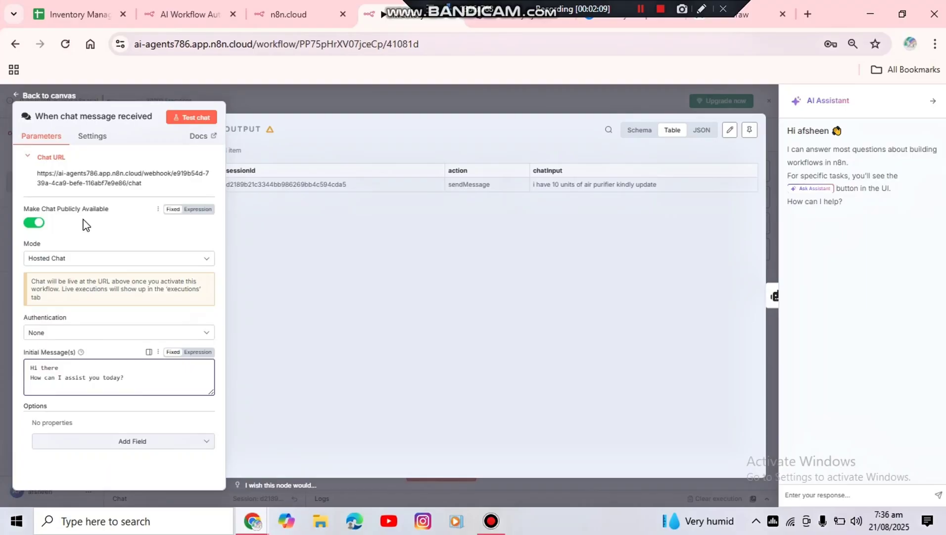
Return to the canvas, save the workflow, and deactivate and reactivate it, dismissing the activation notice
left_click(57, 95)
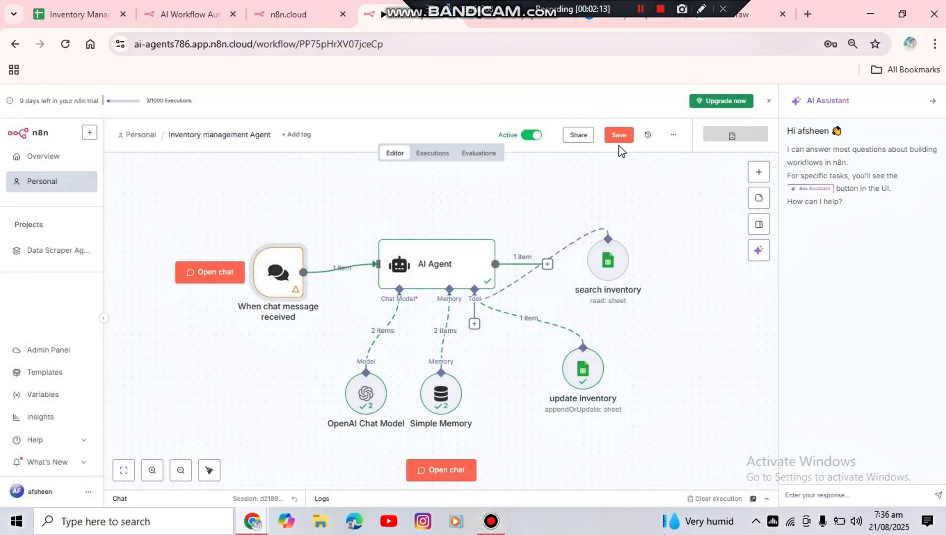
left_click(619, 141)
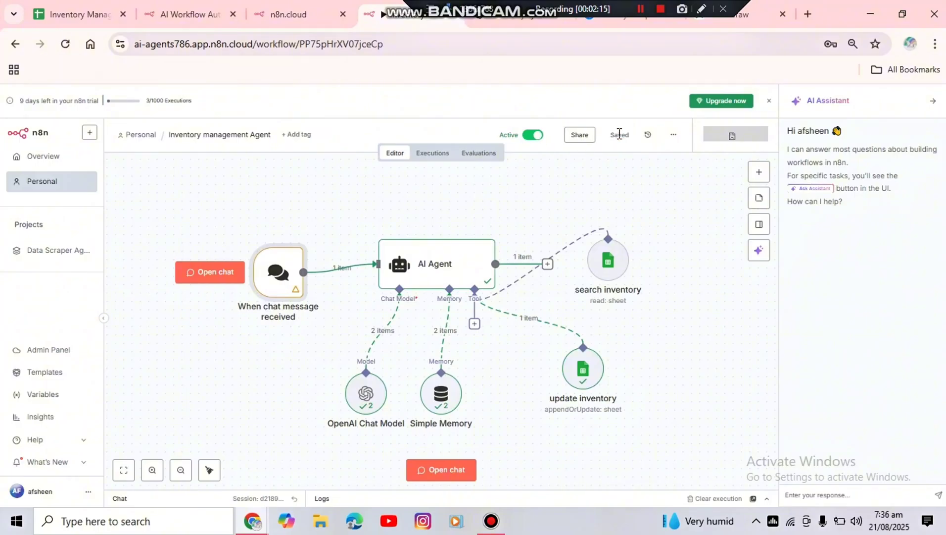
left_click(530, 138)
left_click(531, 137)
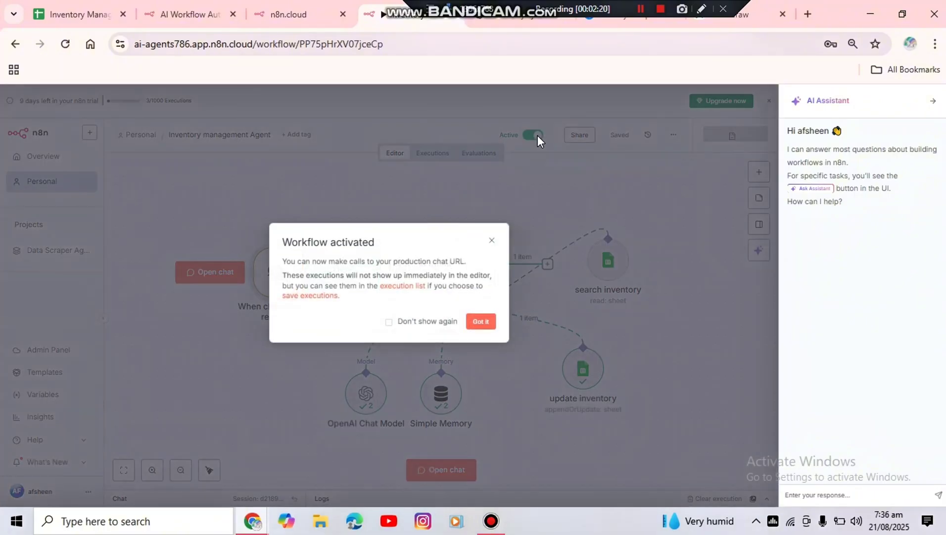
left_click(480, 322)
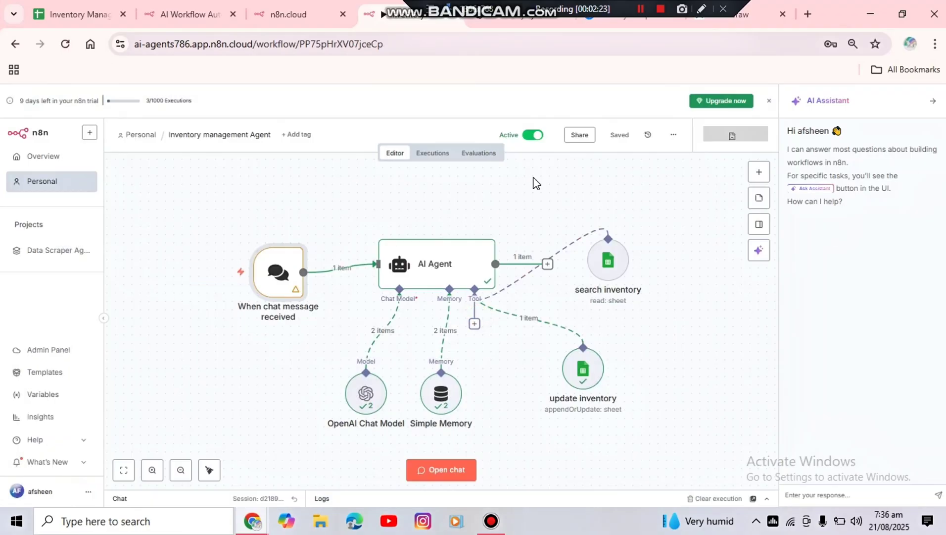
Copy the public chat URL from the "When chat message received" node and open it in a new browser tab
left_click(284, 287)
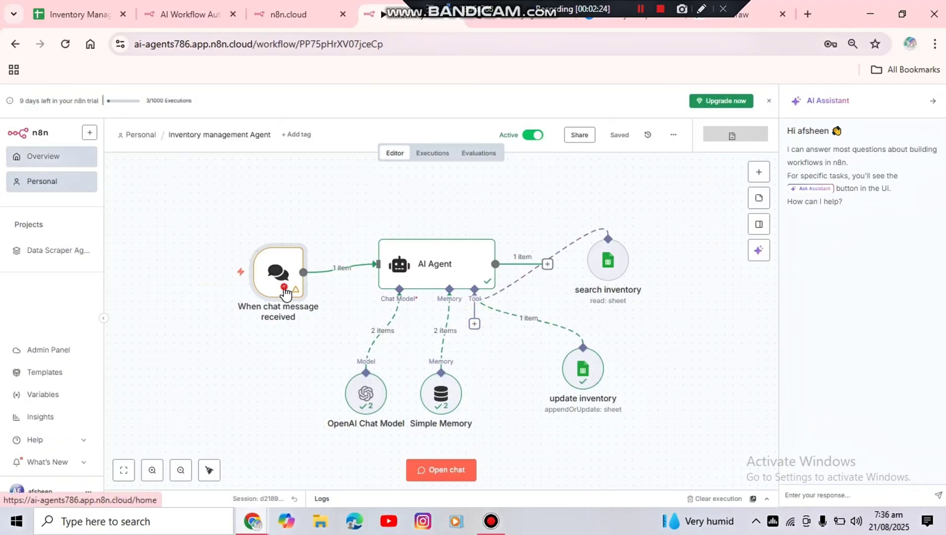
double_click(284, 291)
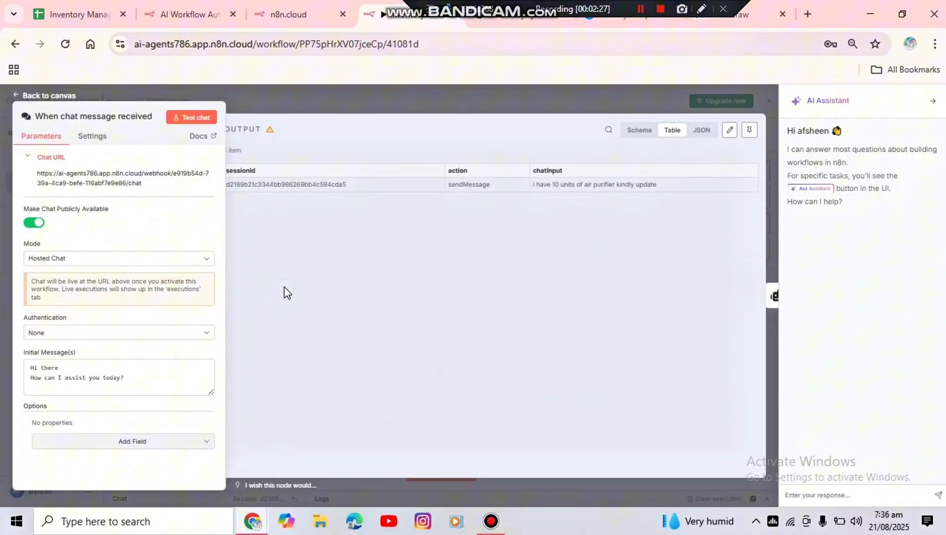
left_click(73, 178)
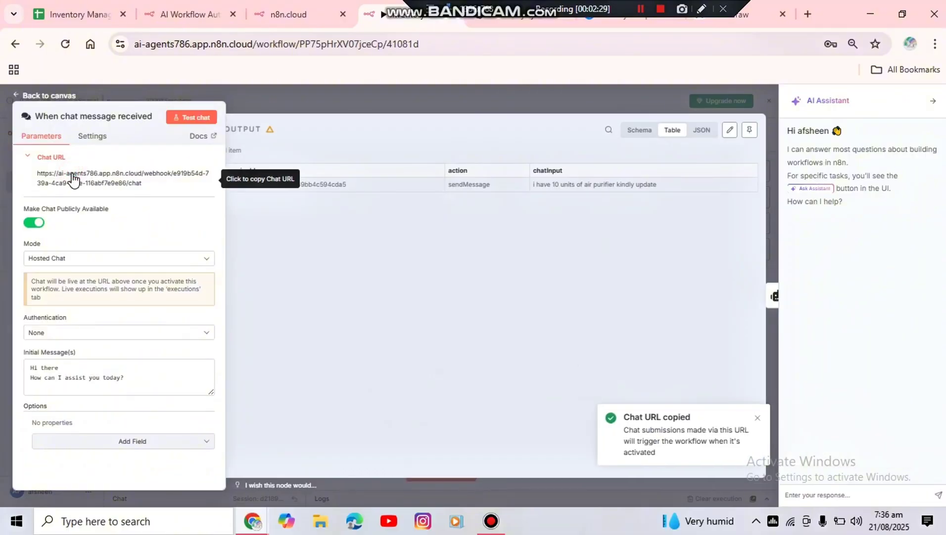
left_click(806, 14)
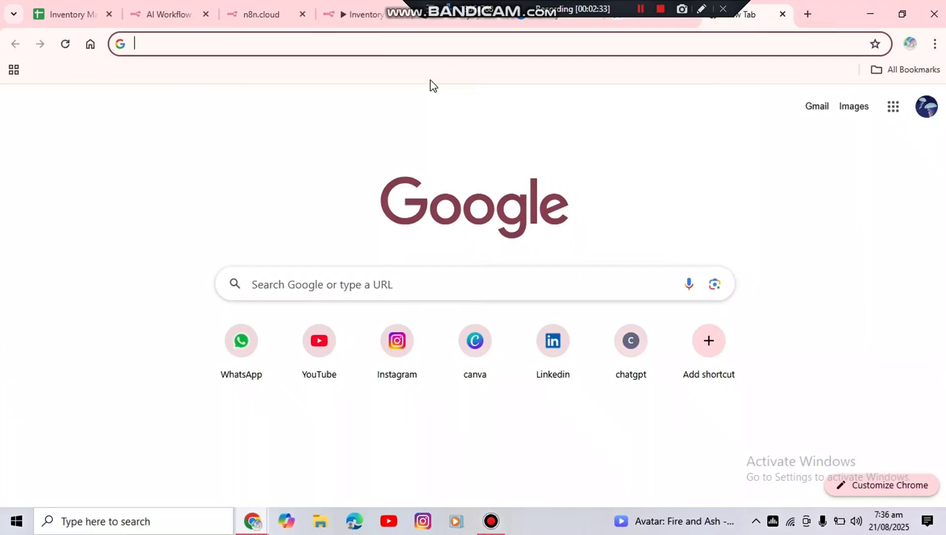
key("ctrl+v")
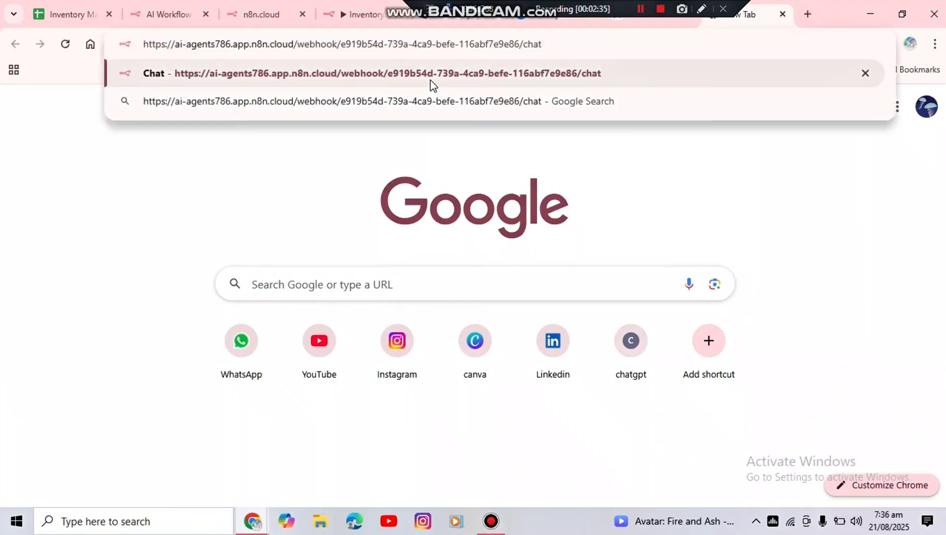
left_click(431, 82)
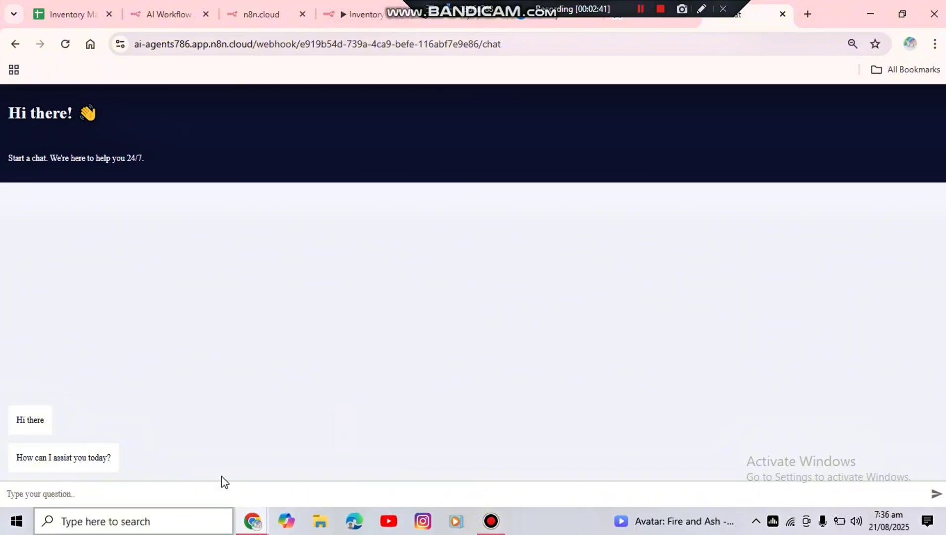
Begin a message in the public chat reading "kindly let me know how many units of"
left_click(205, 499)
type("ki")
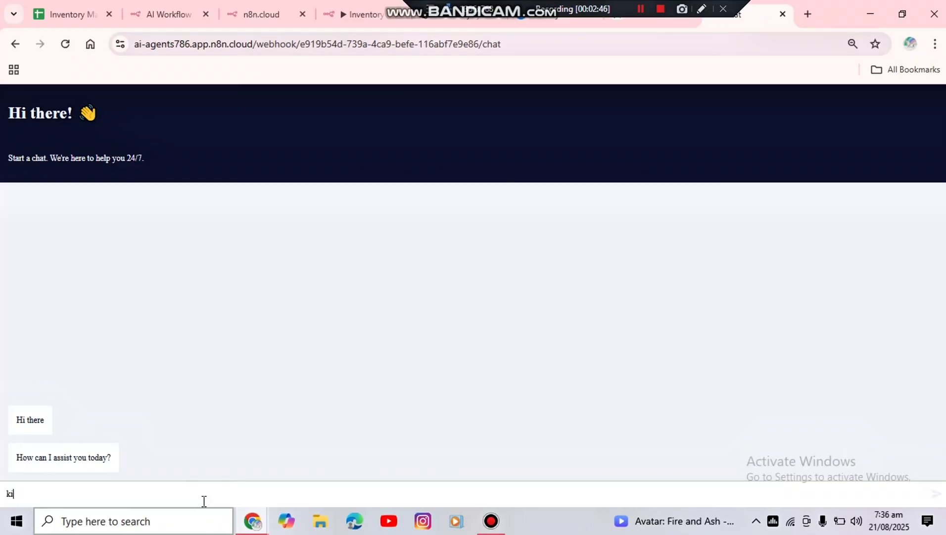
type("dndly le t")
key("BackSpace")
type("t me know how may")
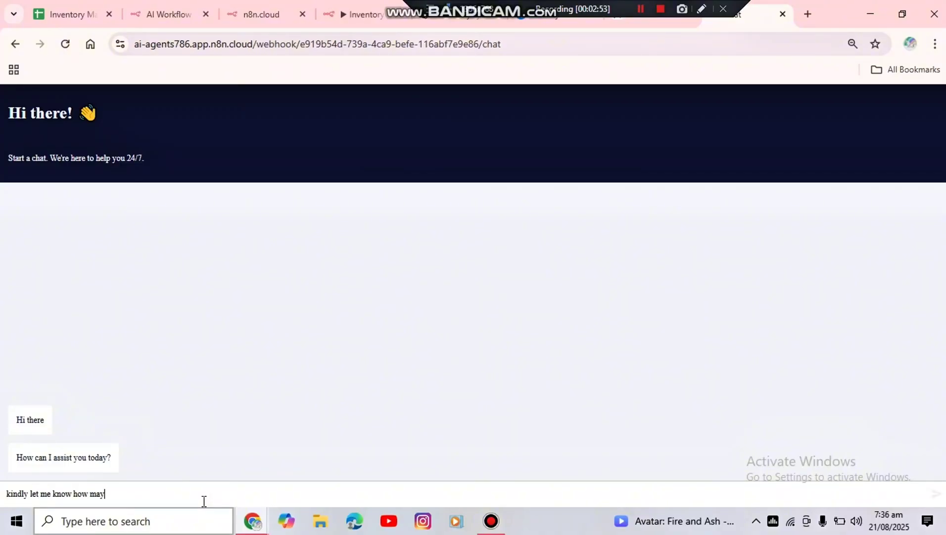
key("BackSpace")
type("ny units of")
Check the product names in the inventory sheet, complete the chat question with "wirless mouse is there in stock", and send it
left_click(94, 23)
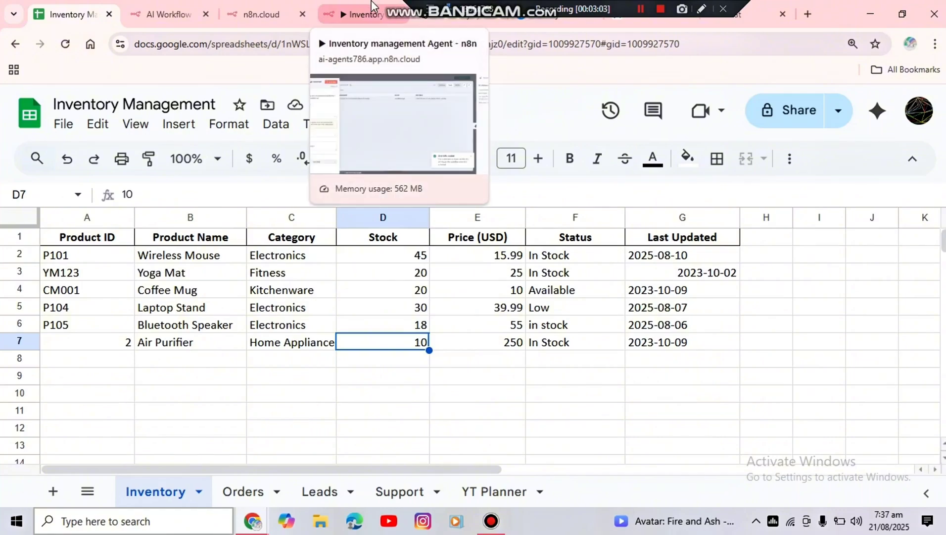
left_click(398, 6)
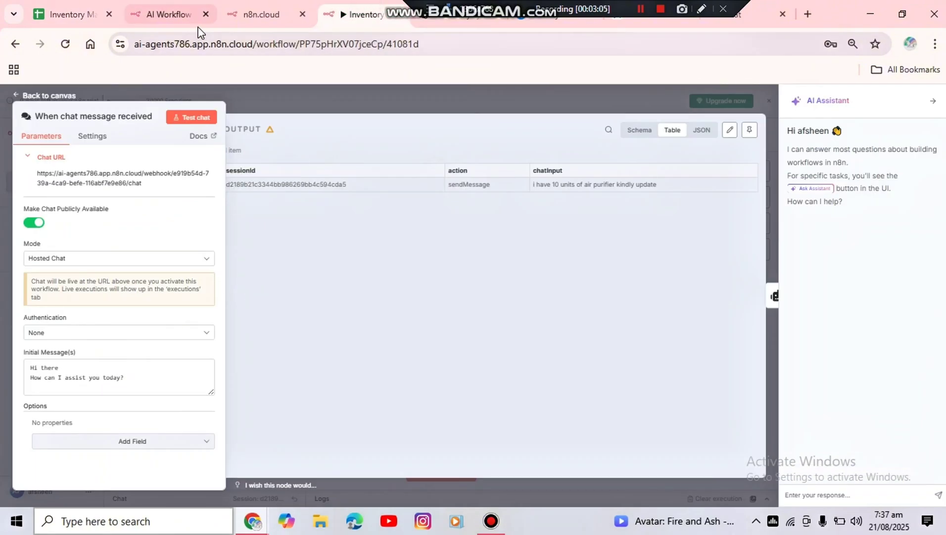
left_click(166, 8)
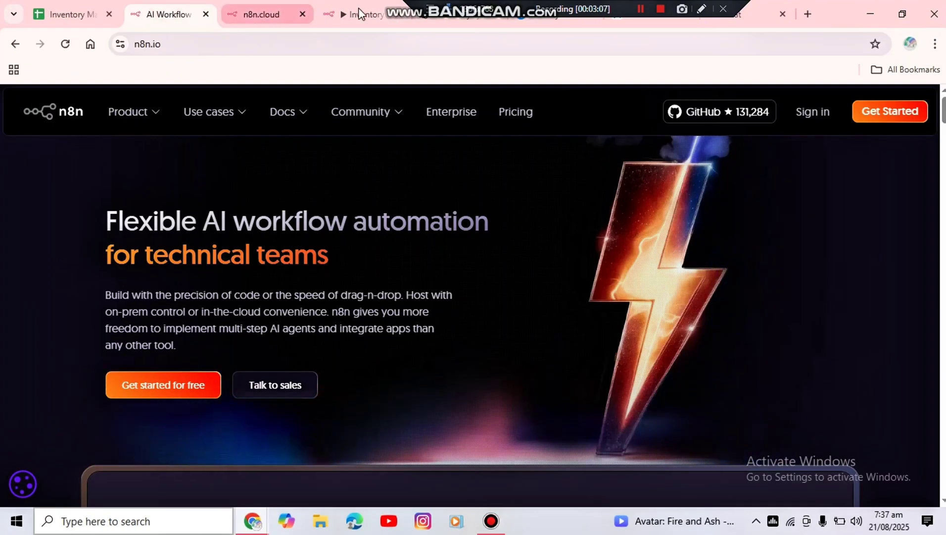
left_click(749, 12)
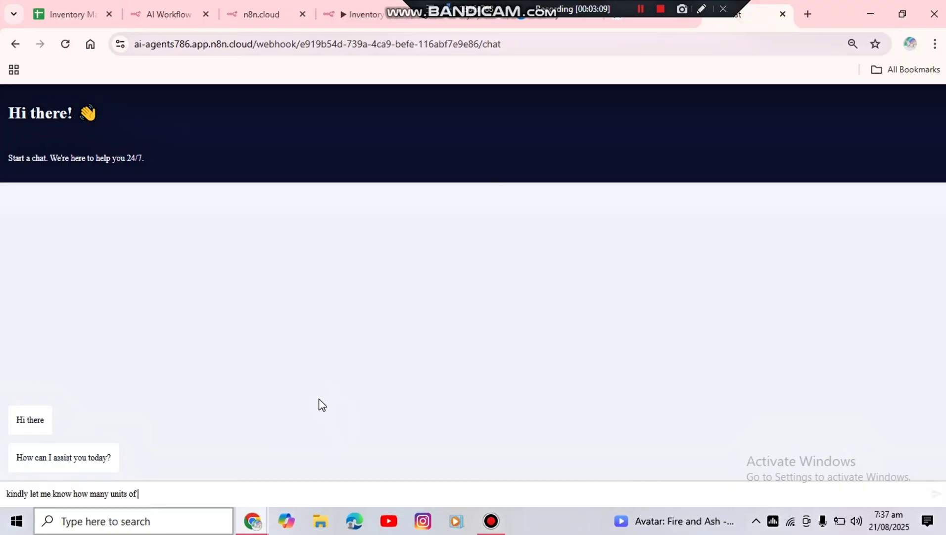
type("irless mouse is there in st")
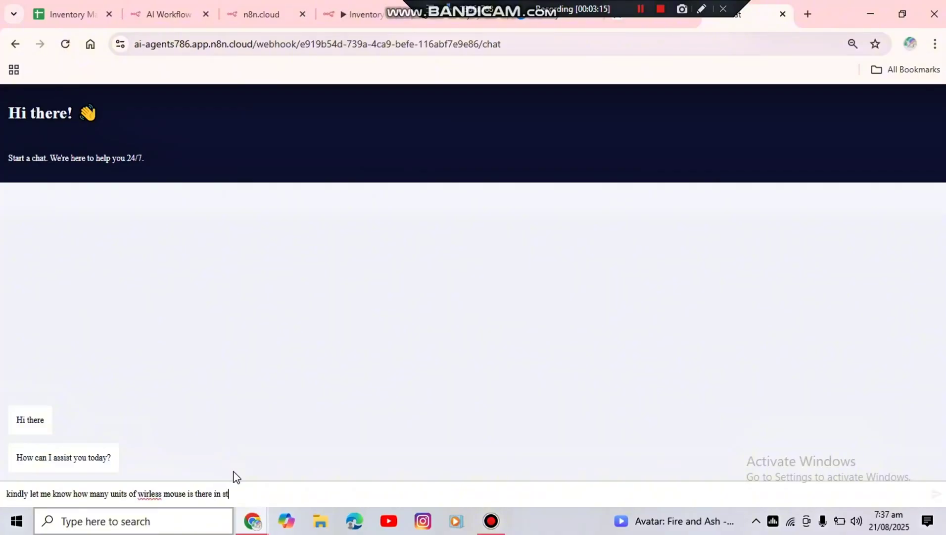
type("ock")
key("Return")
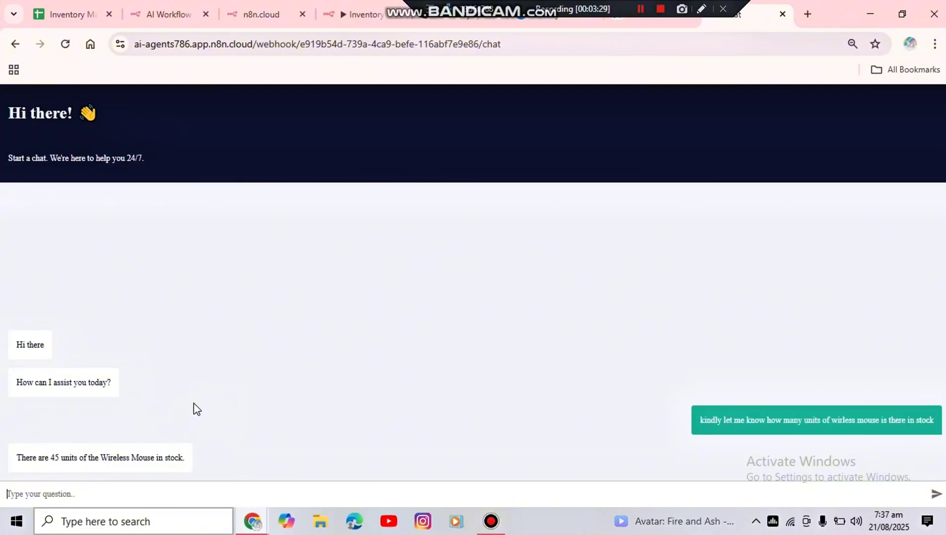
Check the Wireless Mouse stock in the inventory sheet against the chat reply, and highlight the public chat page's URL
left_click(69, 4)
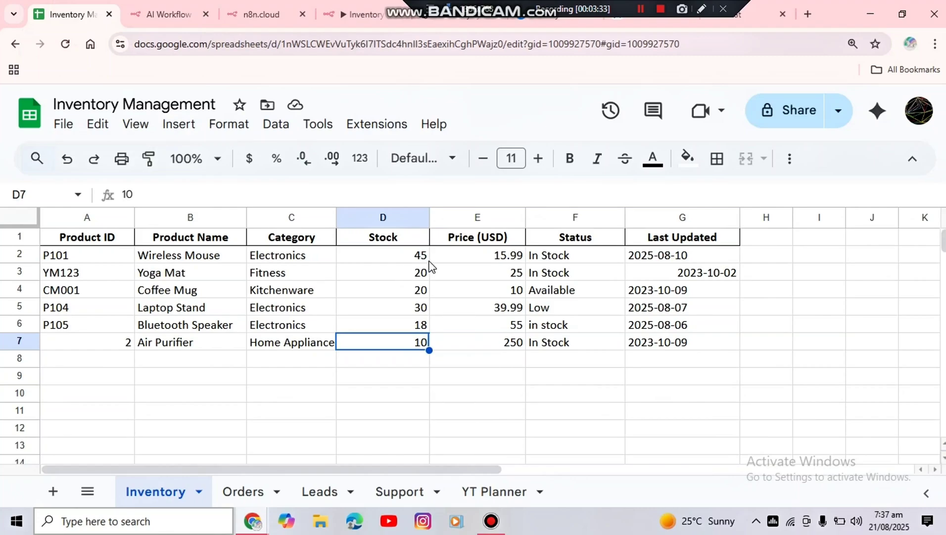
left_click(766, 15)
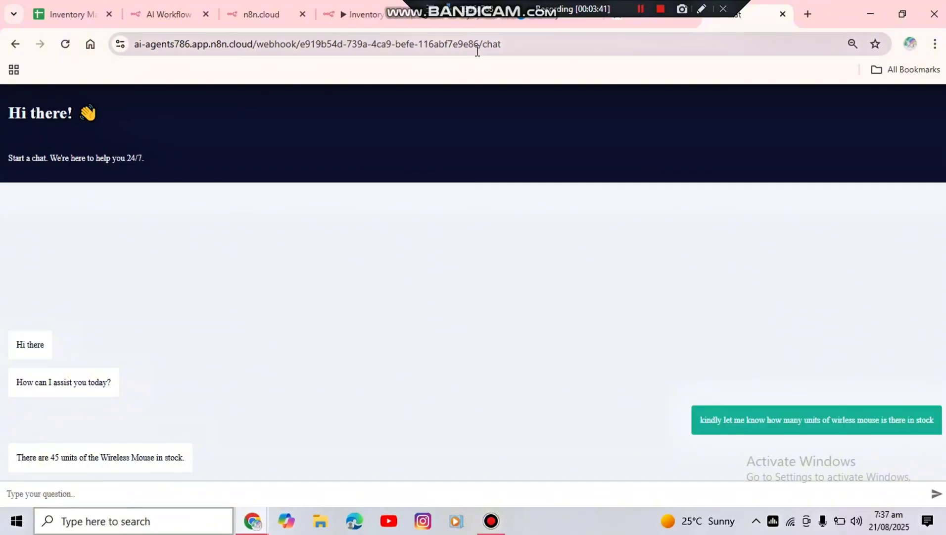
left_click(528, 48)
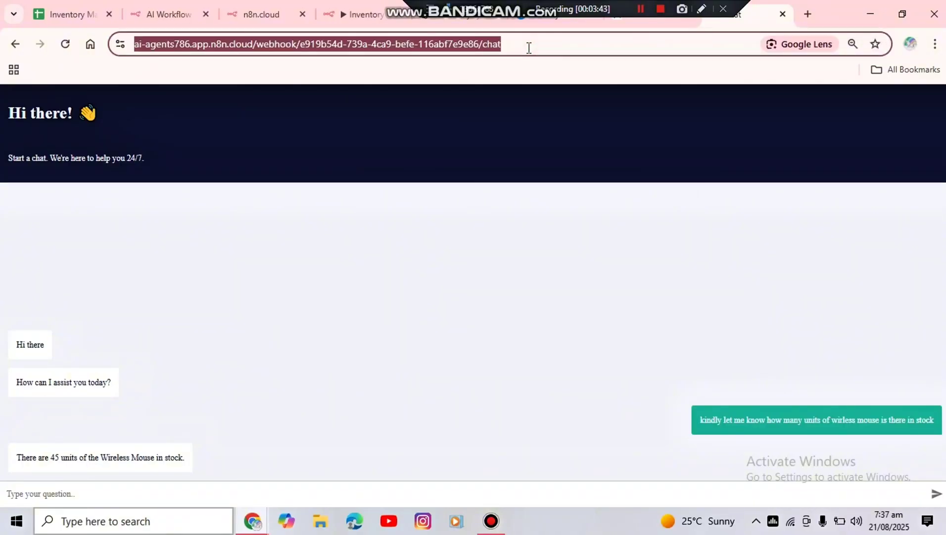
left_click(641, 9)
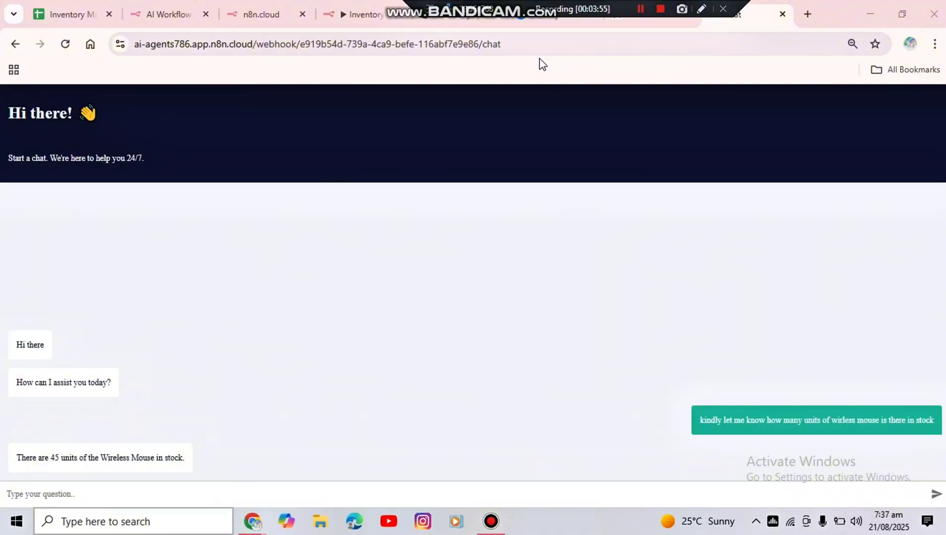
Close the n8n.cloud registration page and create a new workflow in the Personal project
left_click(251, 5)
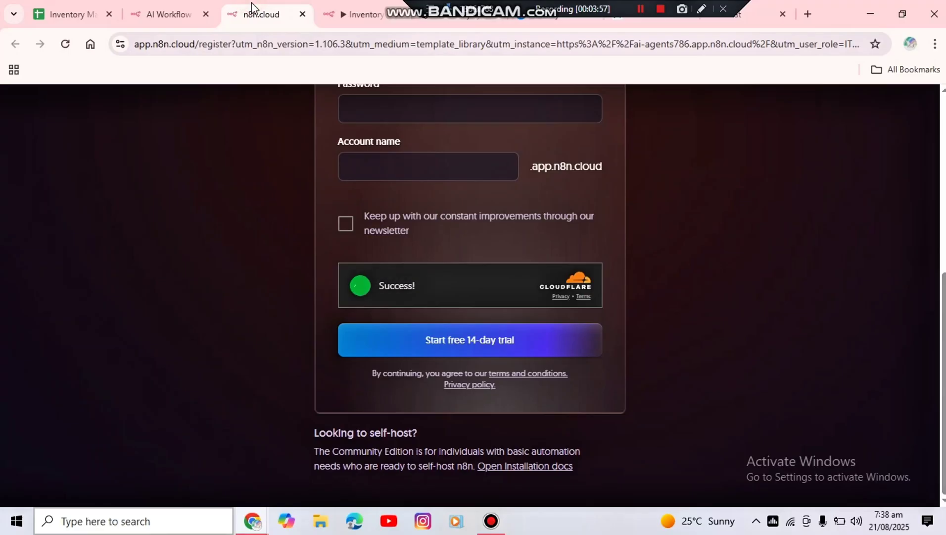
left_click(303, 14)
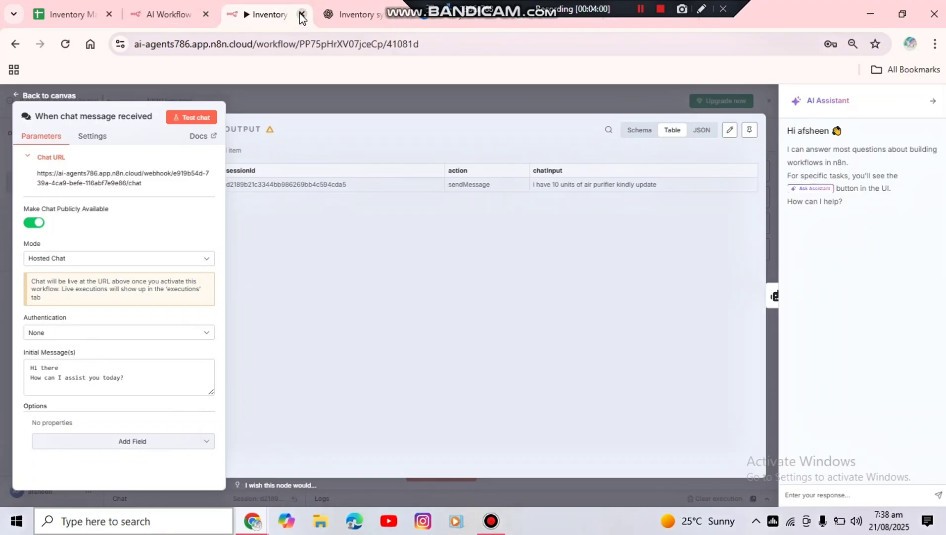
left_click(56, 99)
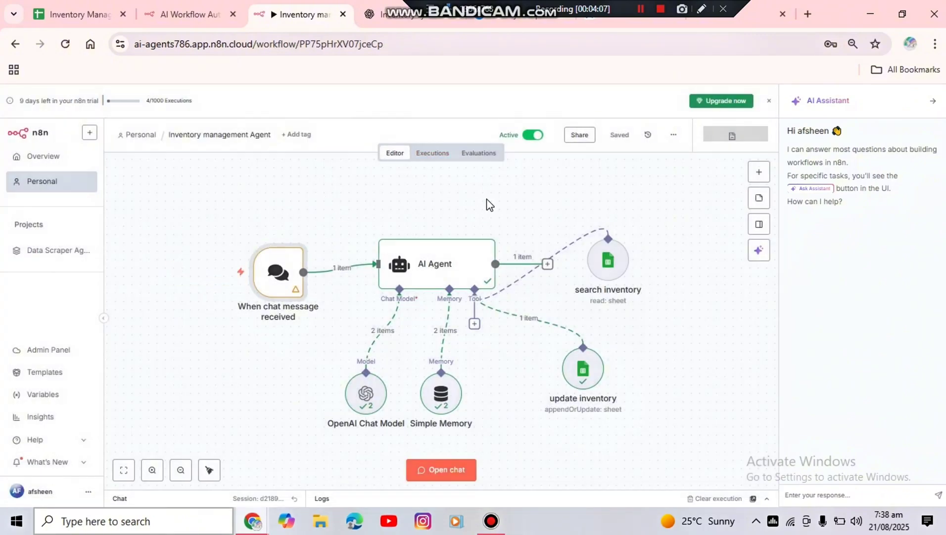
left_click(68, 180)
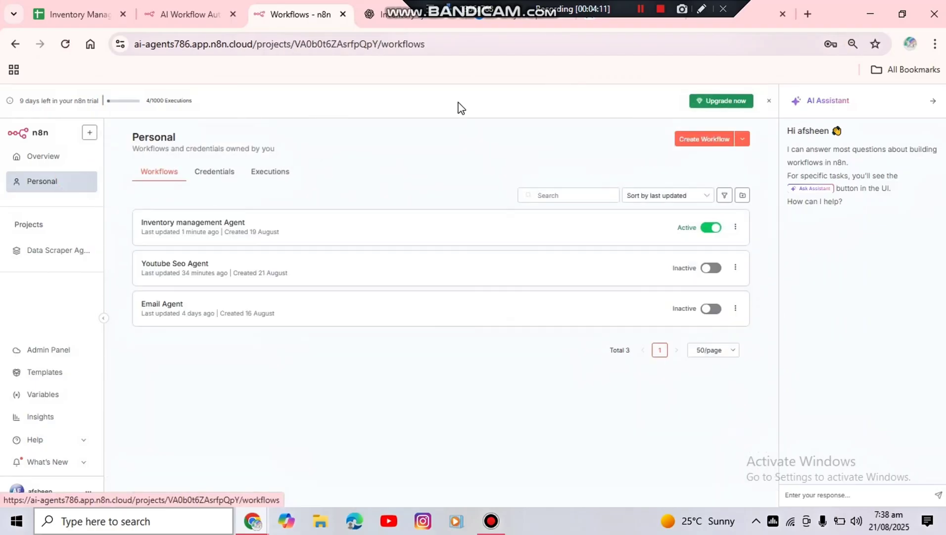
left_click(711, 140)
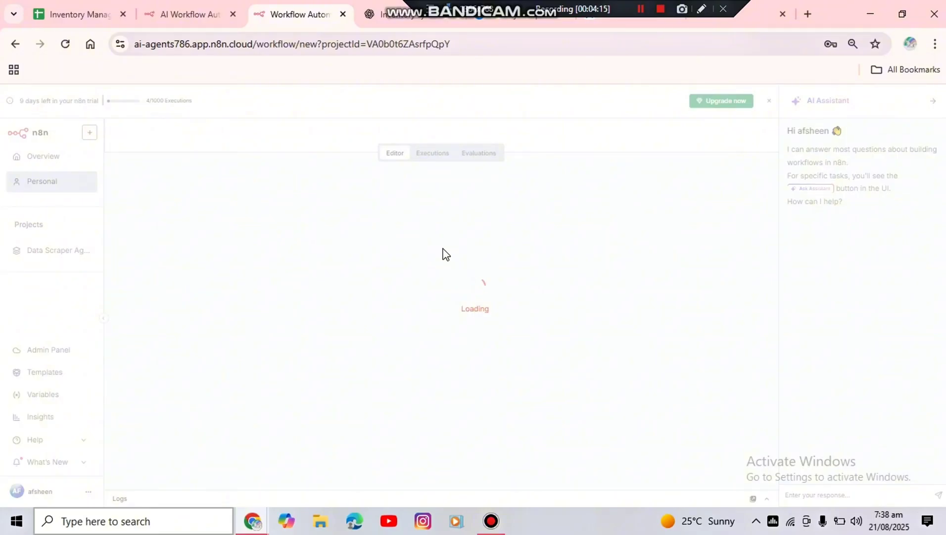
Name the new workflow "Inventory Management AI System"
left_click(203, 133)
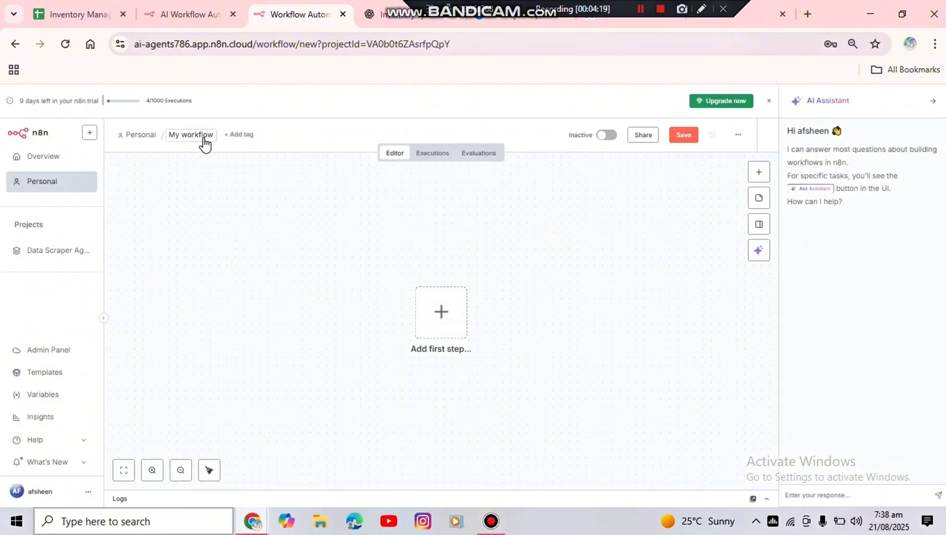
left_click(204, 138)
key("BackSpace")
type("Inverntory Managemen")
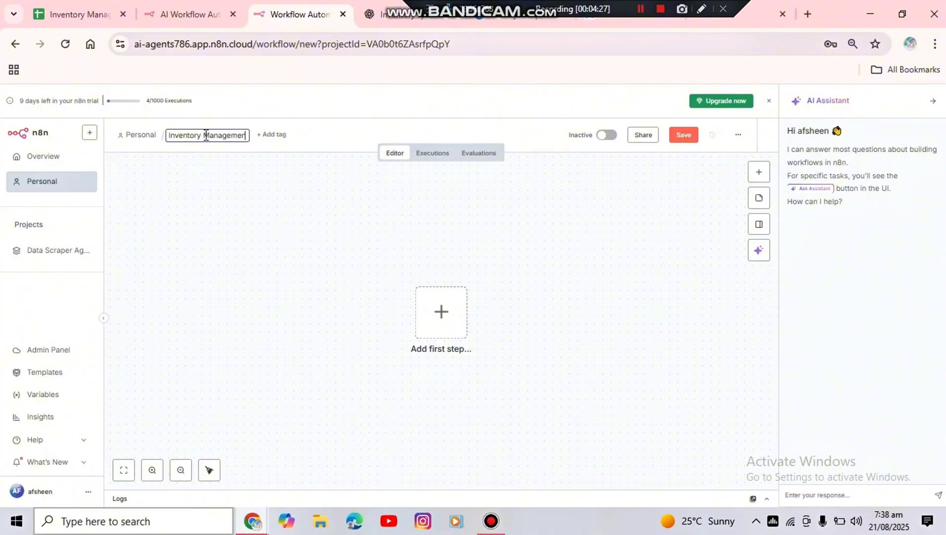
type("t AI Sys")
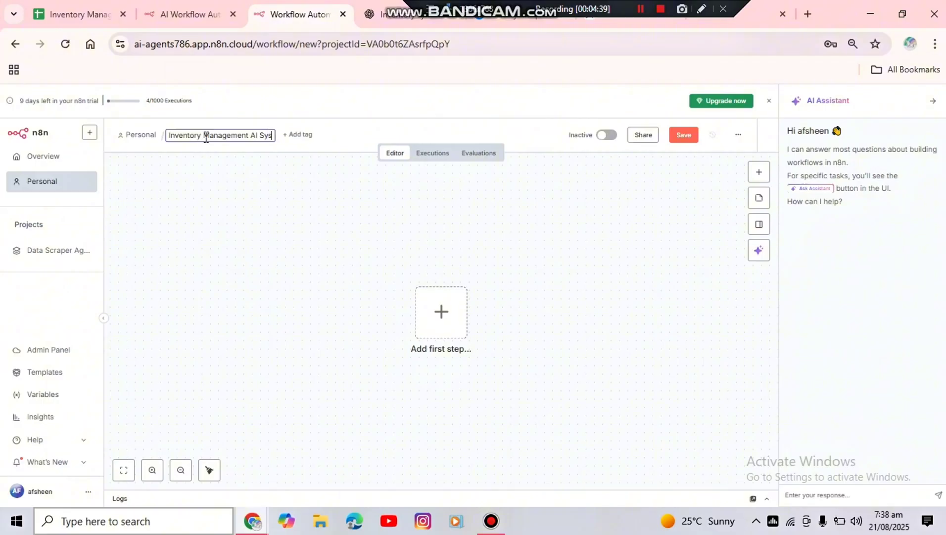
type("tem")
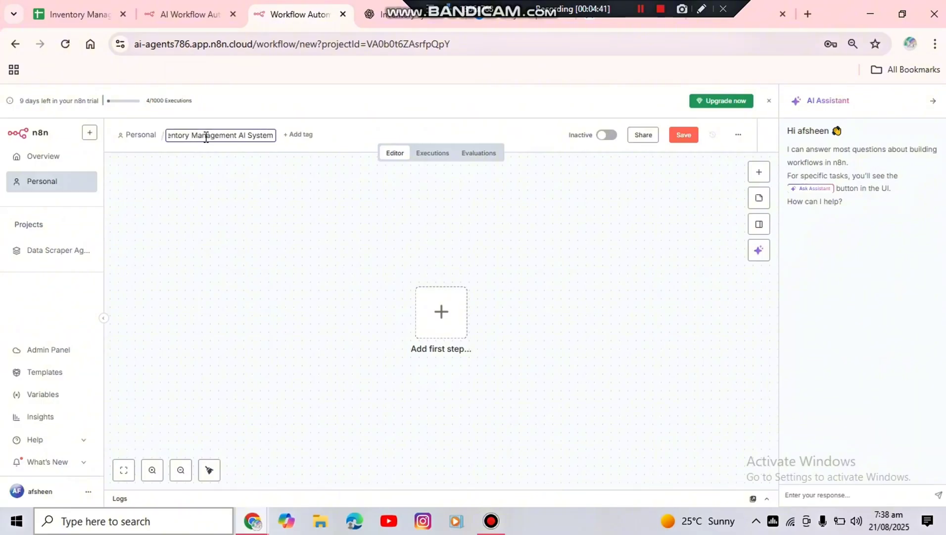
left_click(258, 250)
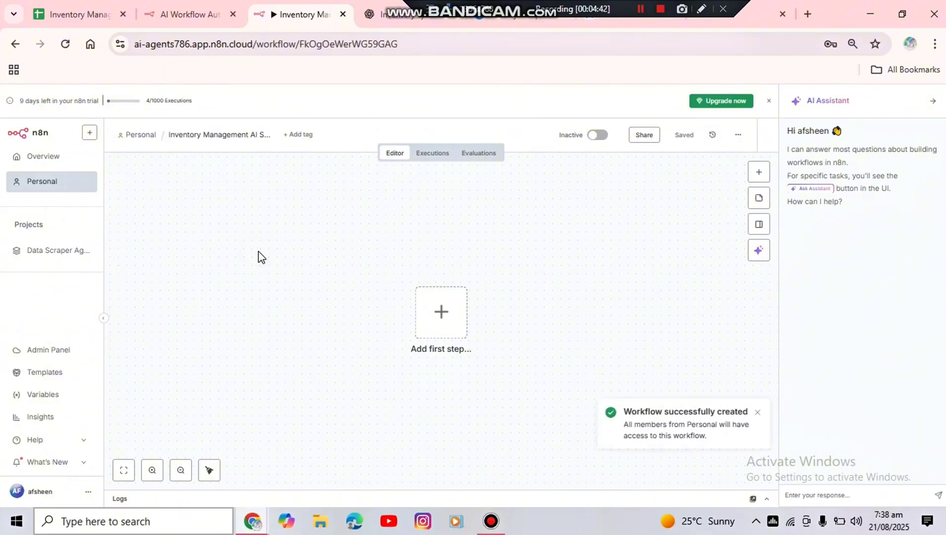
Reopen Inventory Management AI System from the Personal workflows, and add an On chat message trigger placed toward the canvas's left side
left_click(50, 184)
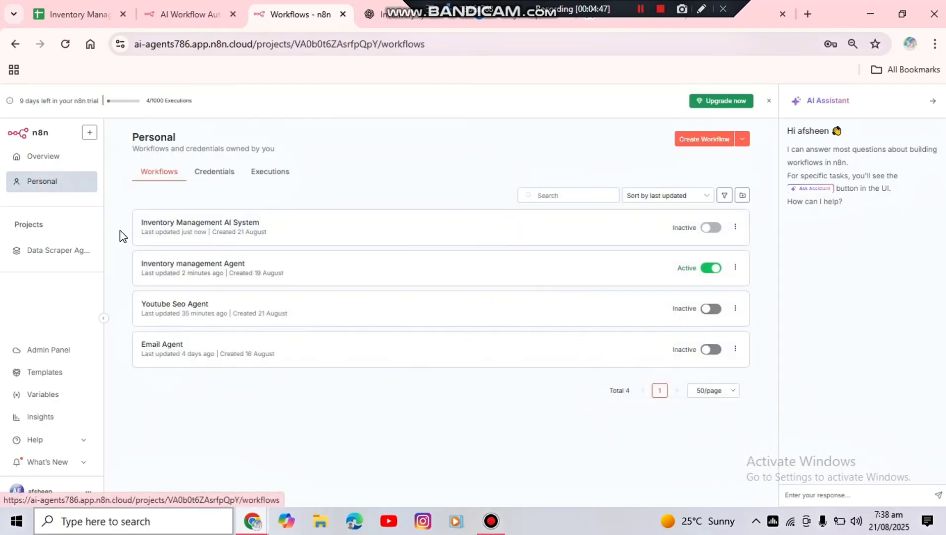
left_click(221, 229)
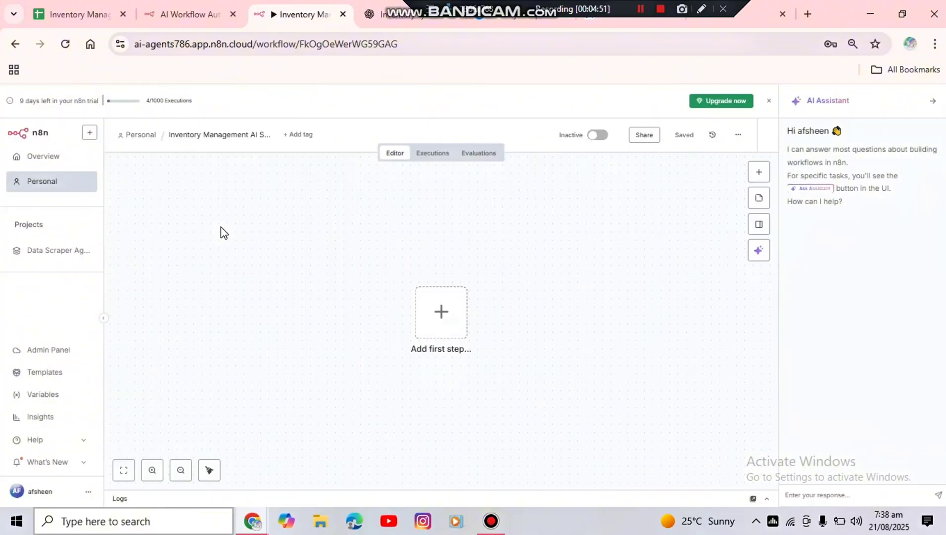
left_click(442, 327)
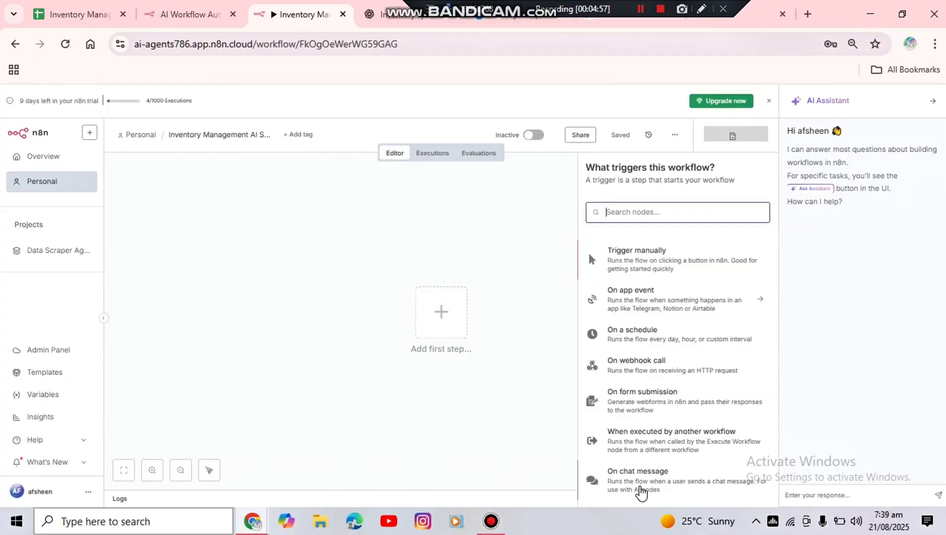
left_click(641, 489)
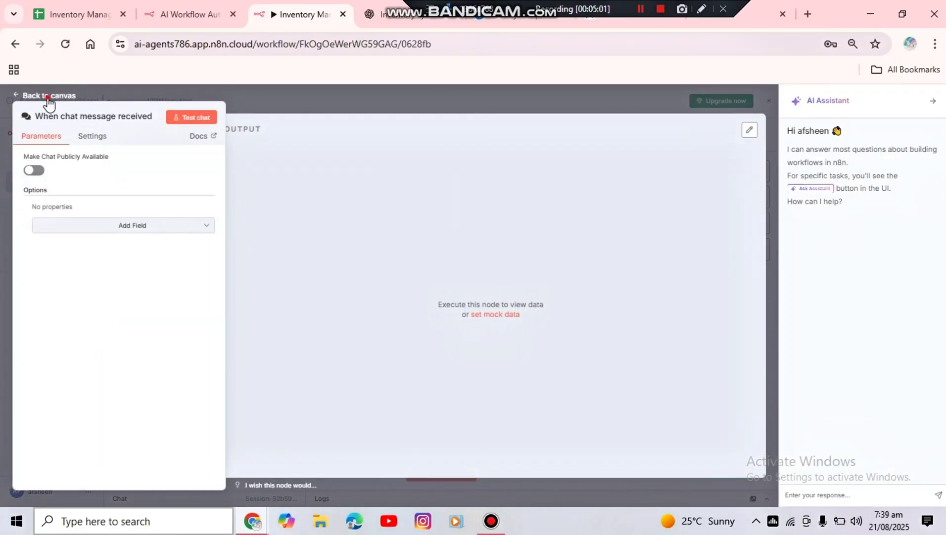
left_click(48, 97)
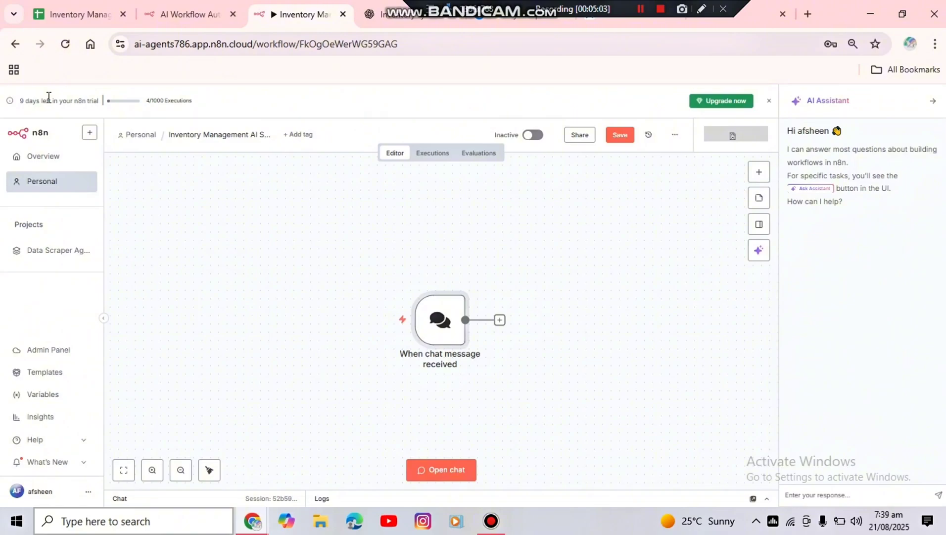
mouse_move(434, 324)
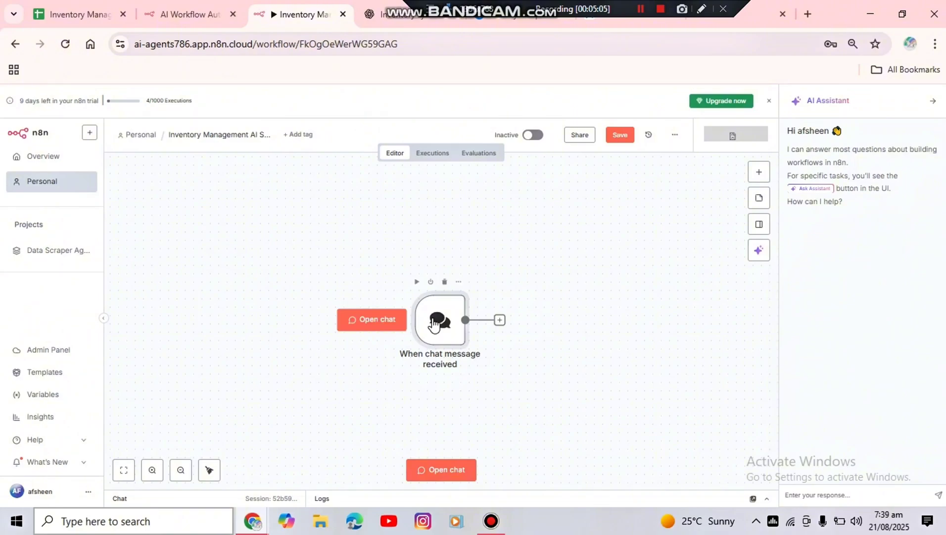
left_click_drag(433, 320, 291, 362)
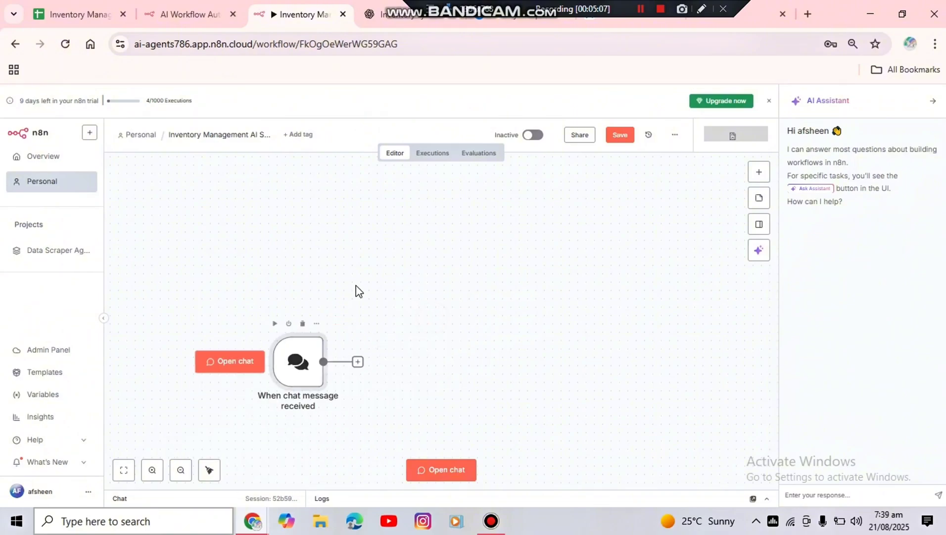
scroll(355, 286, "down", 3)
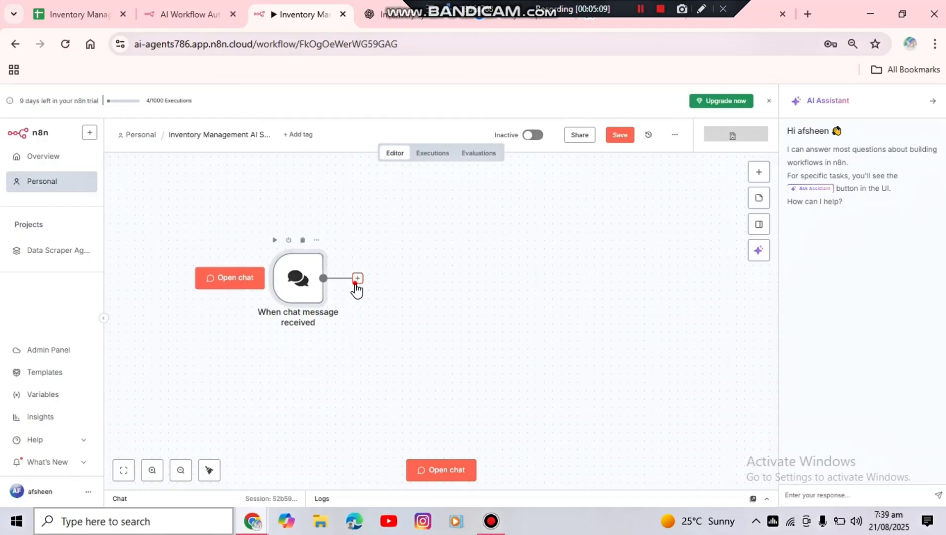
Add an AI Agent node after the chat trigger, with Connected Chat Trigger Node as the source for its prompt
left_click(357, 281)
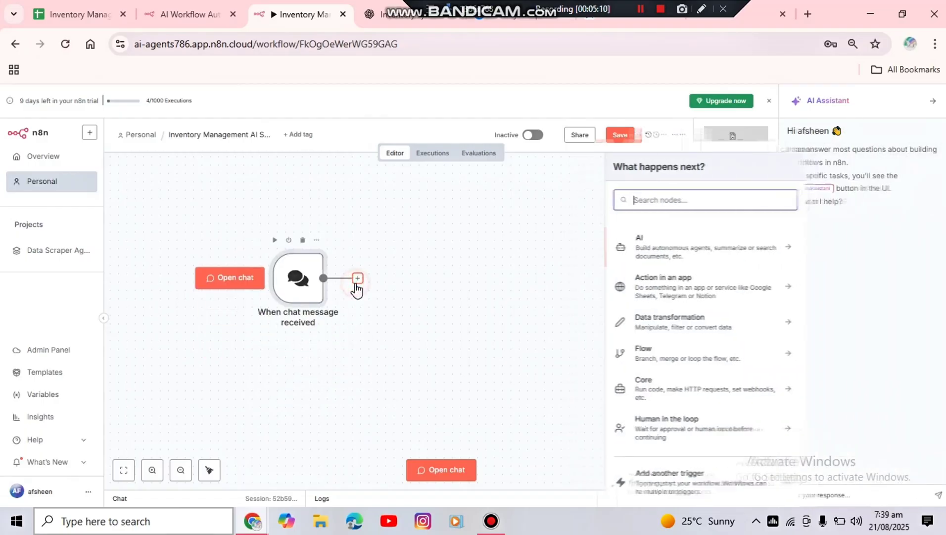
left_click(655, 252)
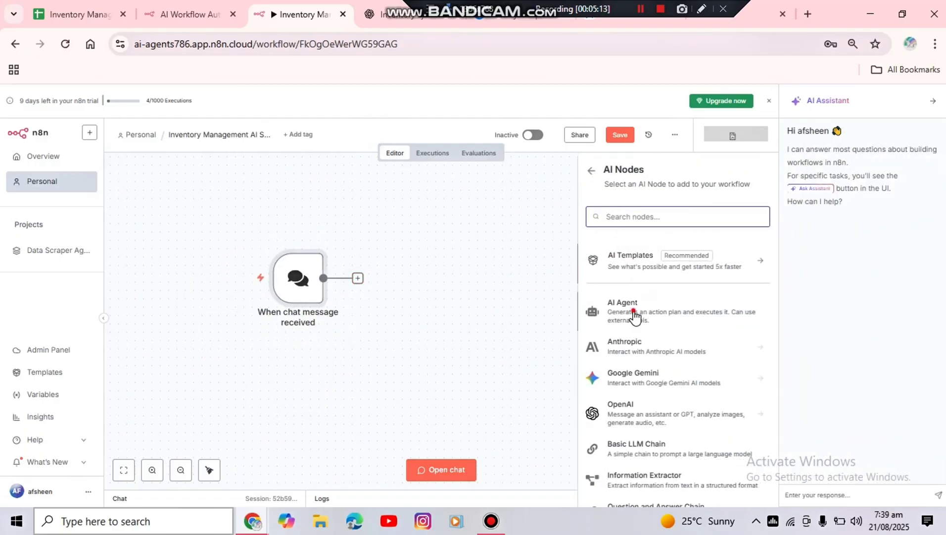
left_click(635, 316)
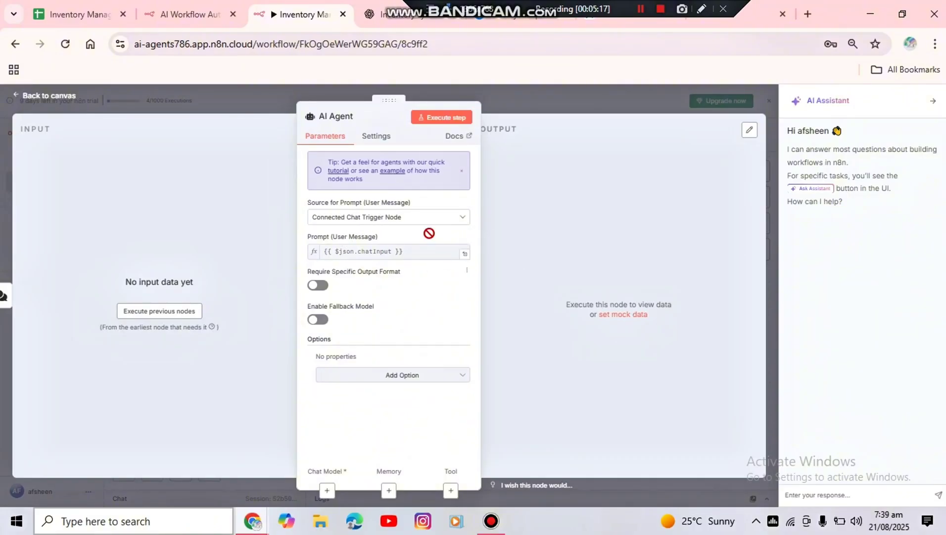
left_click(431, 223)
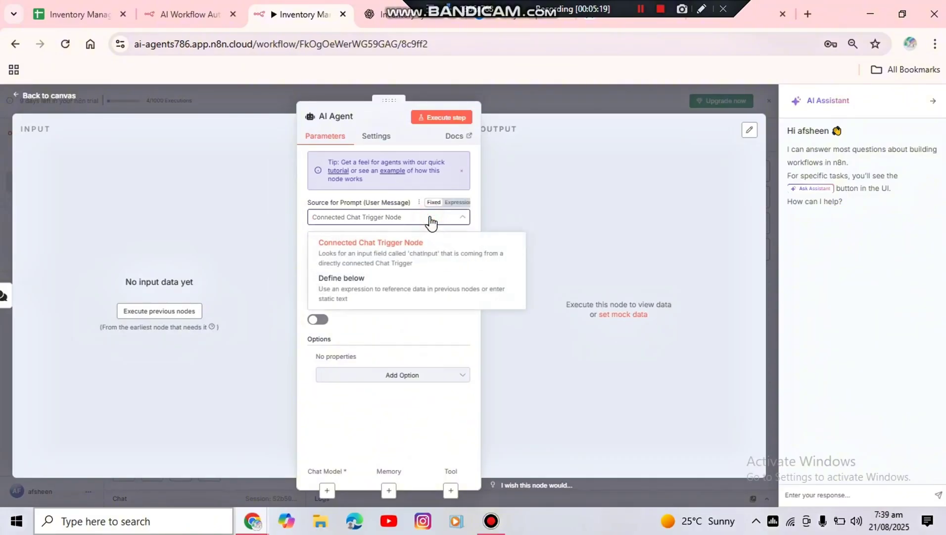
left_click(407, 249)
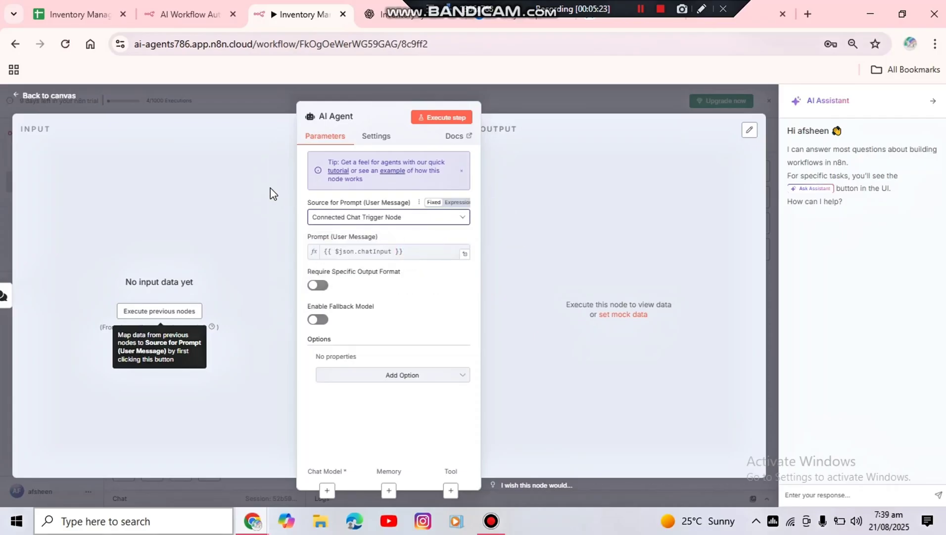
Return to the canvas and attach an OpenAI Chat Model to the AI Agent as its chat model
left_click(49, 102)
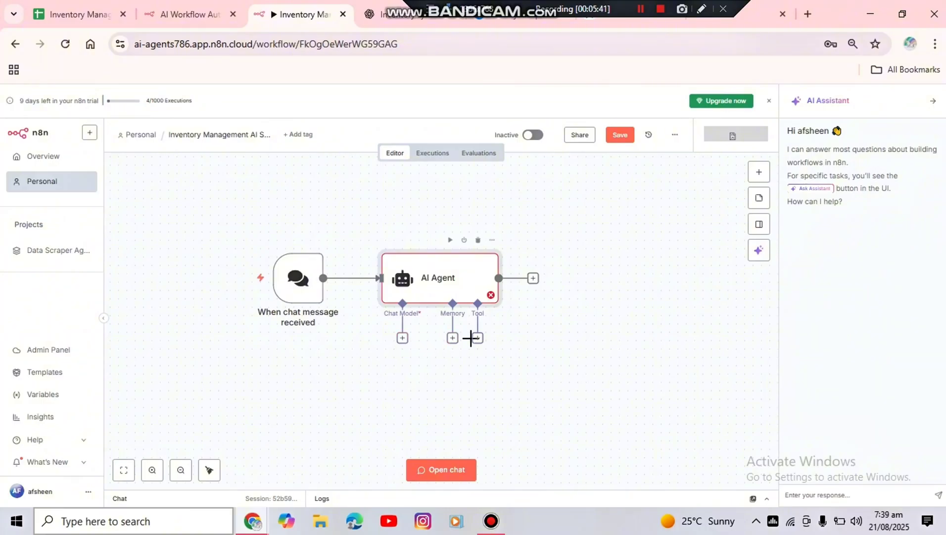
left_click(403, 339)
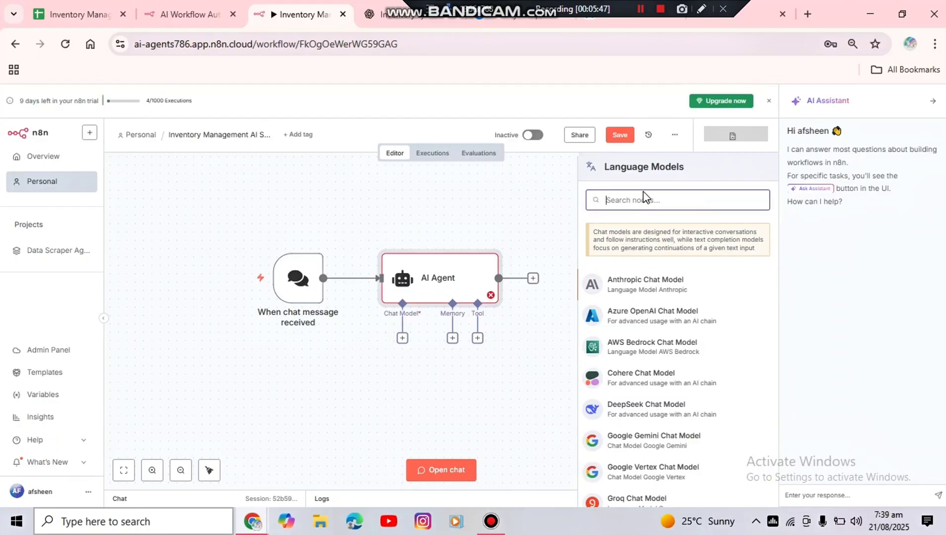
type("ope")
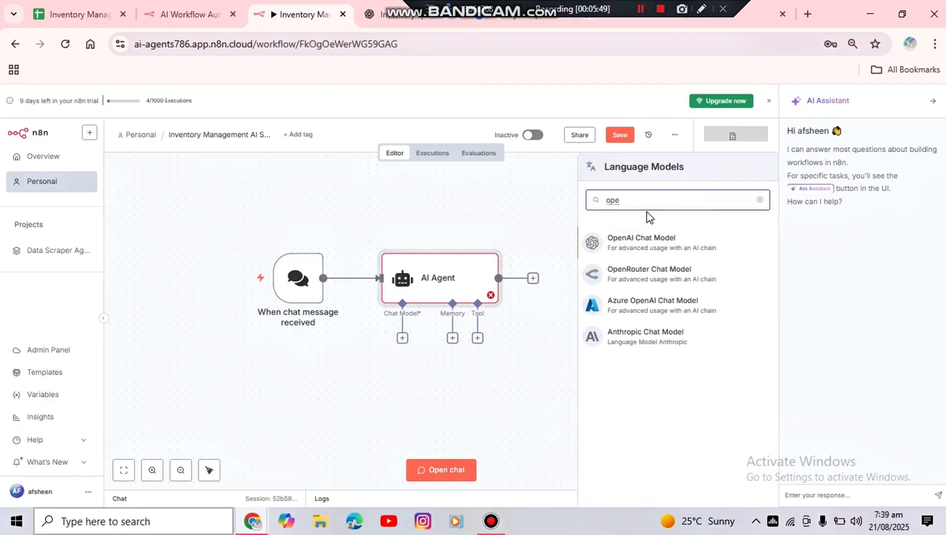
left_click(649, 243)
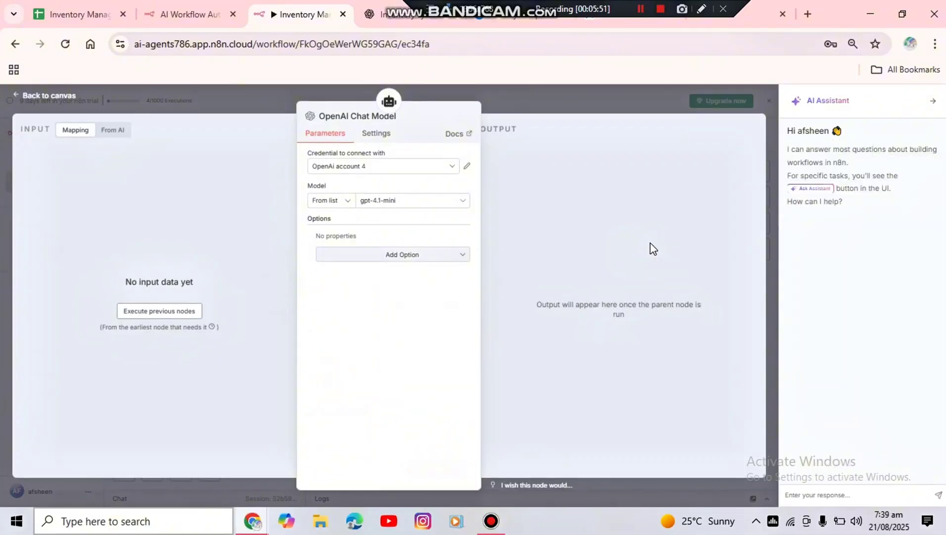
Set the OpenAI Chat Model's model to gpt-4o-mini
left_click(433, 200)
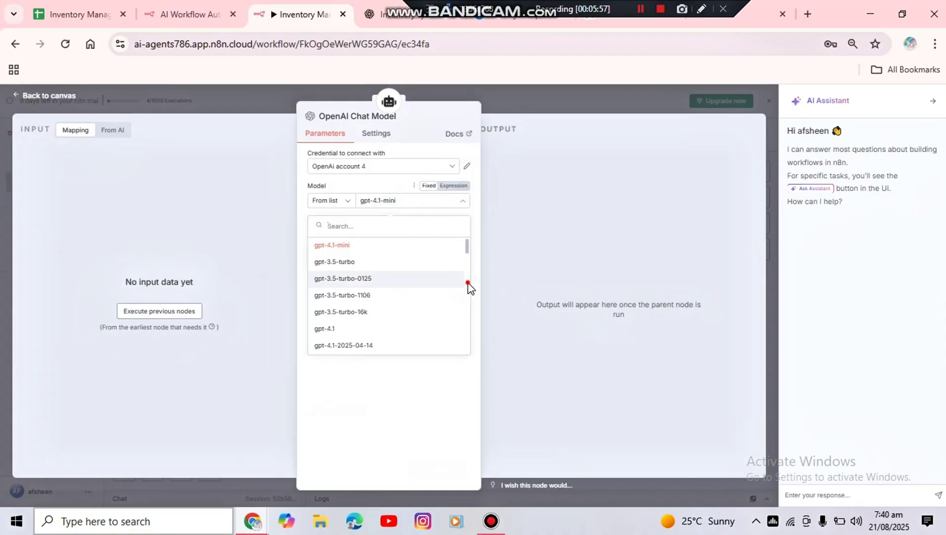
scroll(469, 290, "down", 1)
scroll(474, 300, "down", 1)
scroll(473, 300, "down", 1)
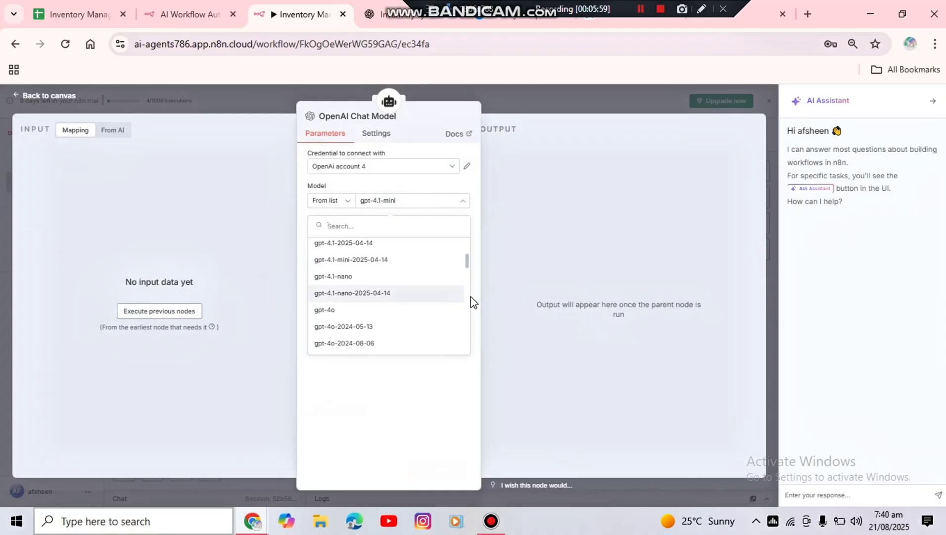
scroll(471, 300, "down", 3)
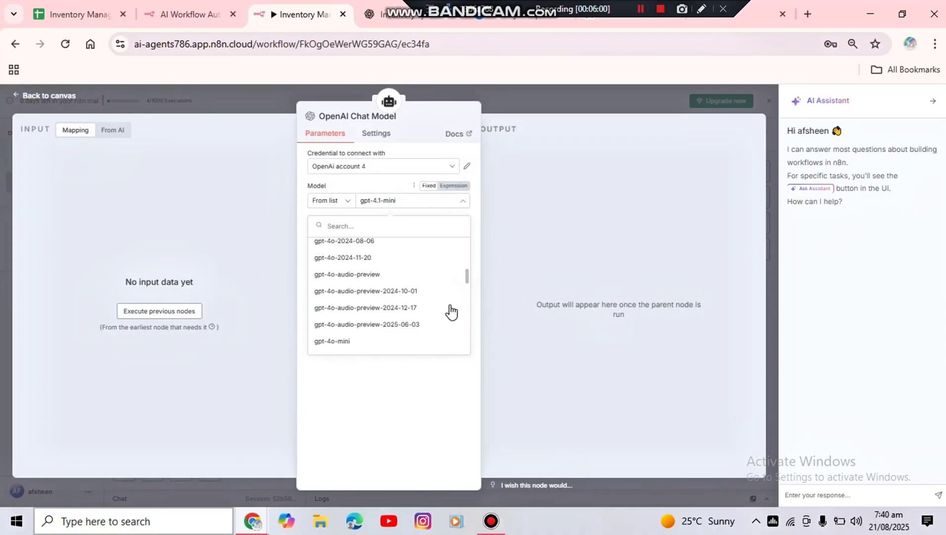
left_click(355, 306)
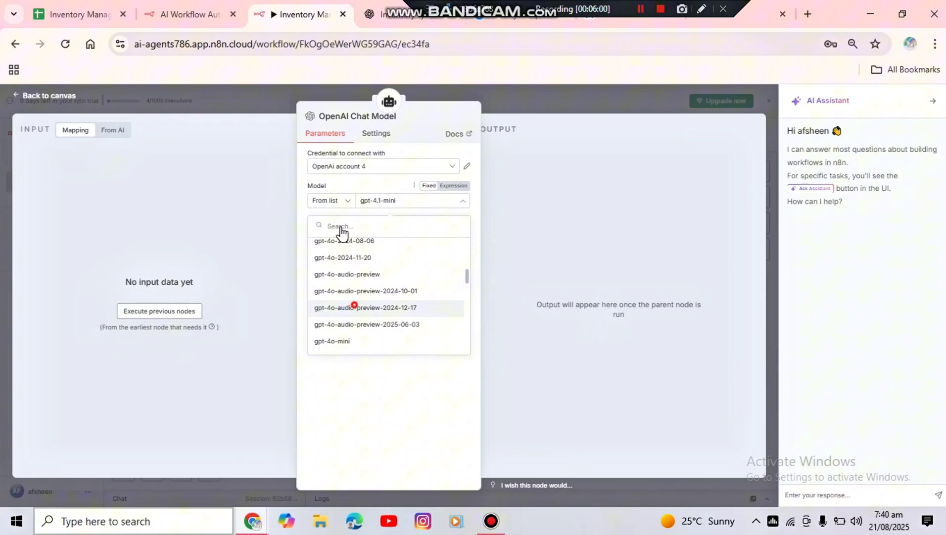
Start a new OpenAI credential for the chat model and copy the secret API key from the OpenAI platform's API keys page
left_click(366, 162)
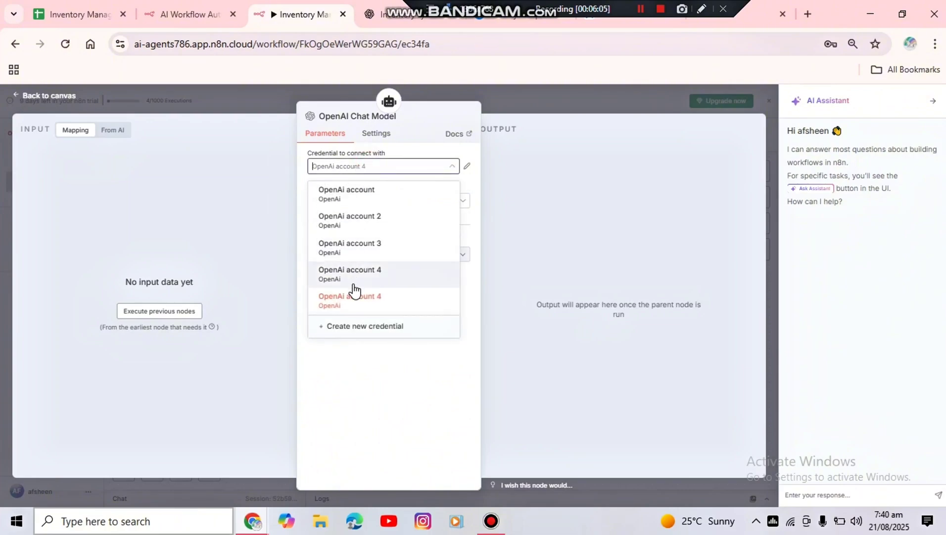
left_click(365, 326)
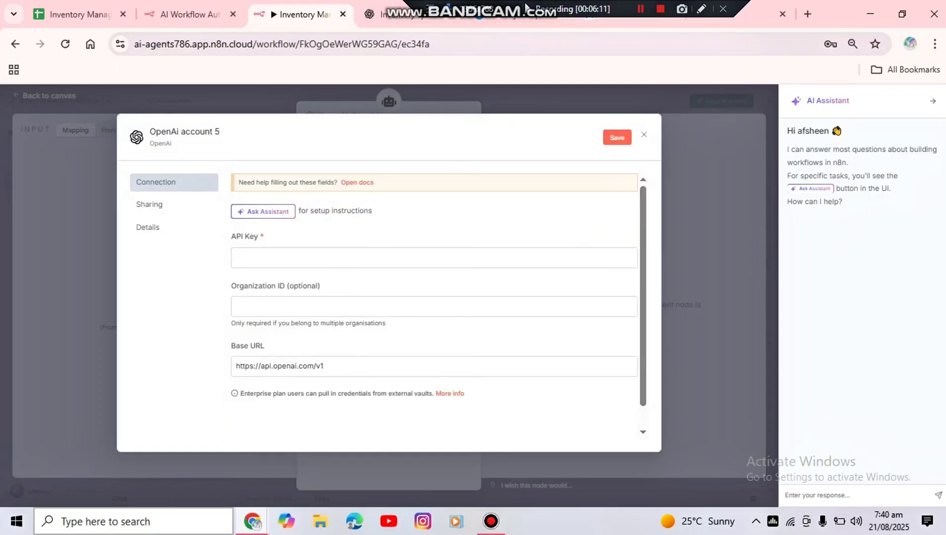
left_click_drag(527, 6, 189, 7)
mouse_move(455, 24)
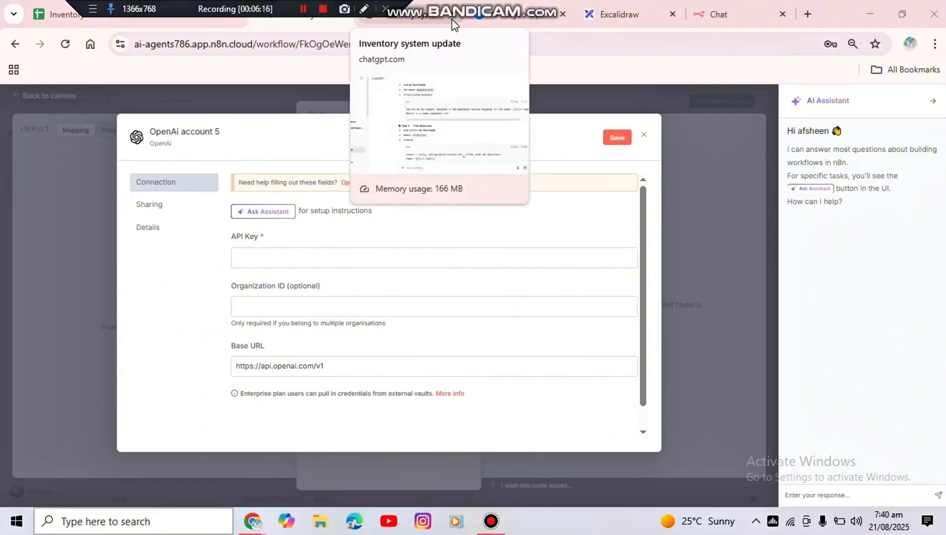
left_click(520, 19)
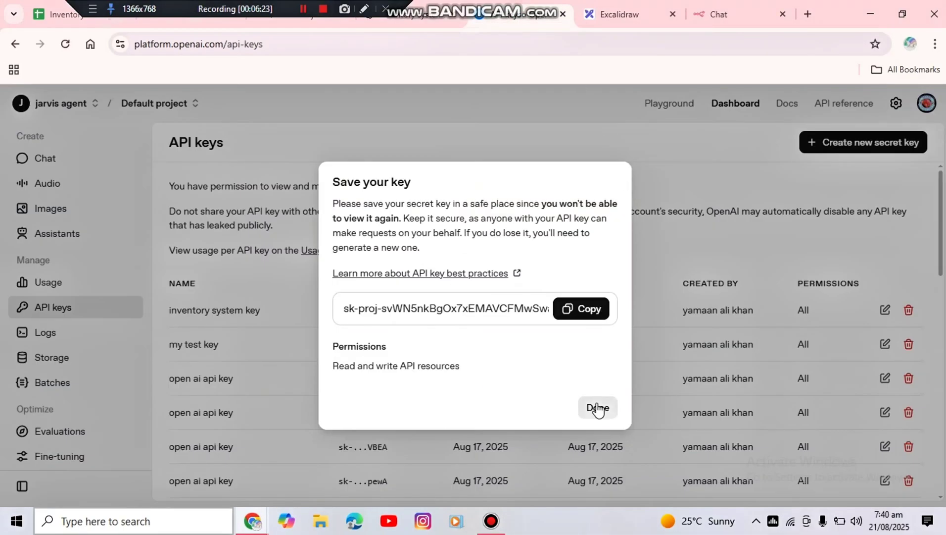
left_click(578, 292)
left_click_drag(292, 4, 708, 31)
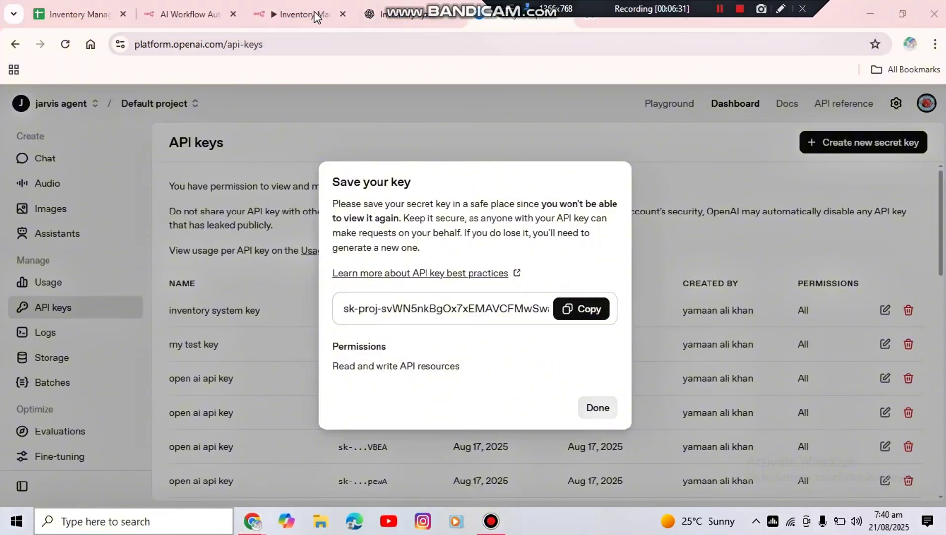
Paste the API key into the new OpenAI credential in n8n, save it, and return to the canvas without saving the browser password
left_click(183, 8)
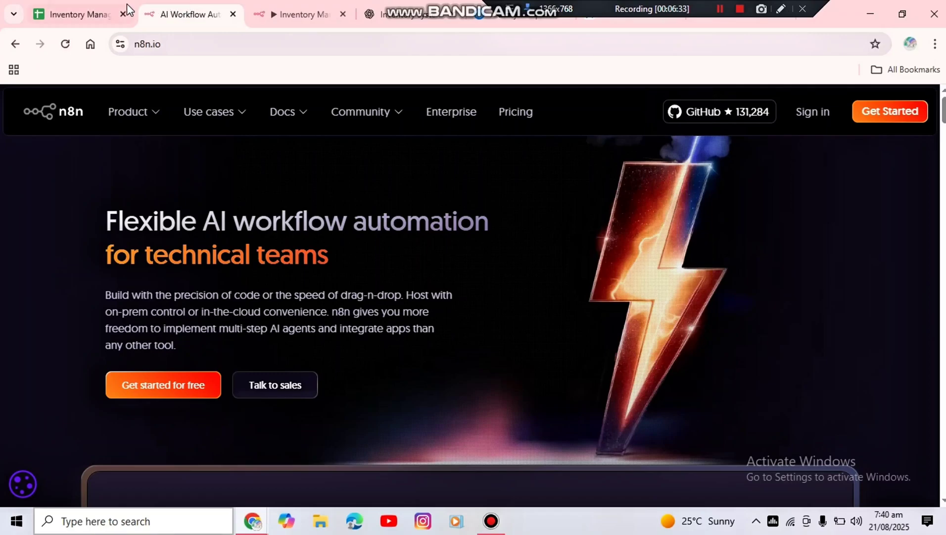
left_click(110, 16)
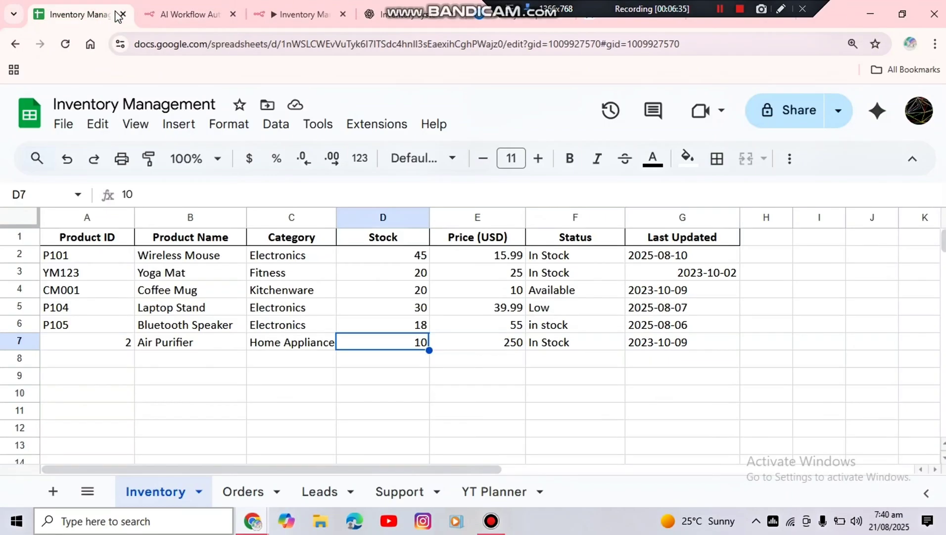
left_click(297, 14)
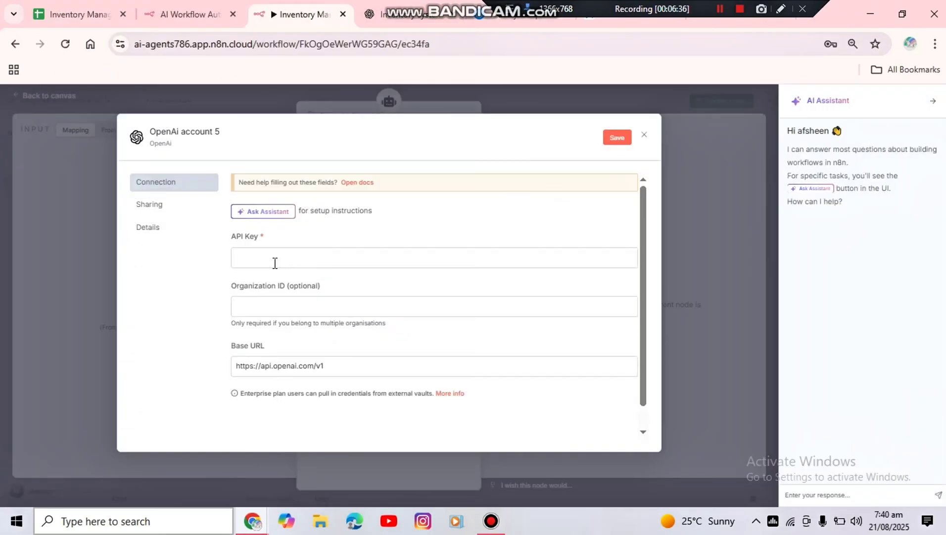
left_click(275, 262)
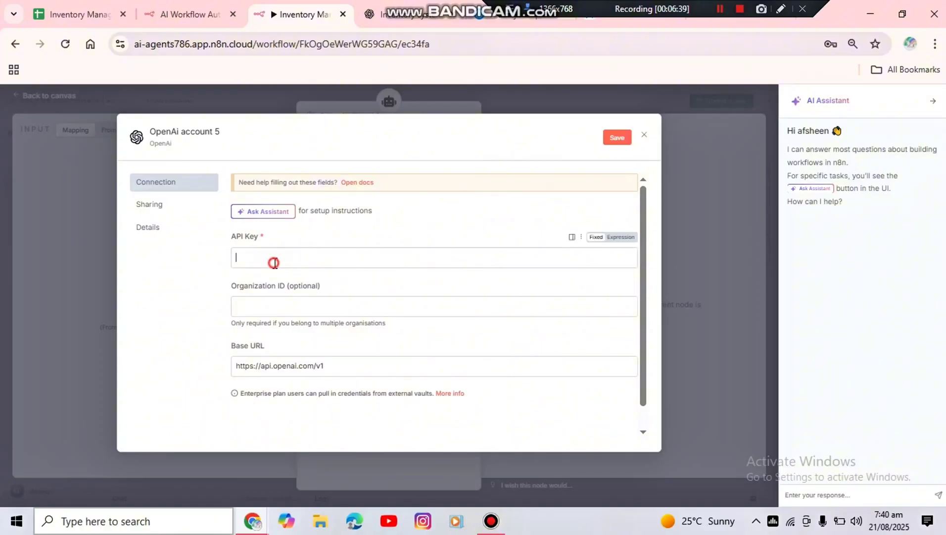
key("ctrl+v")
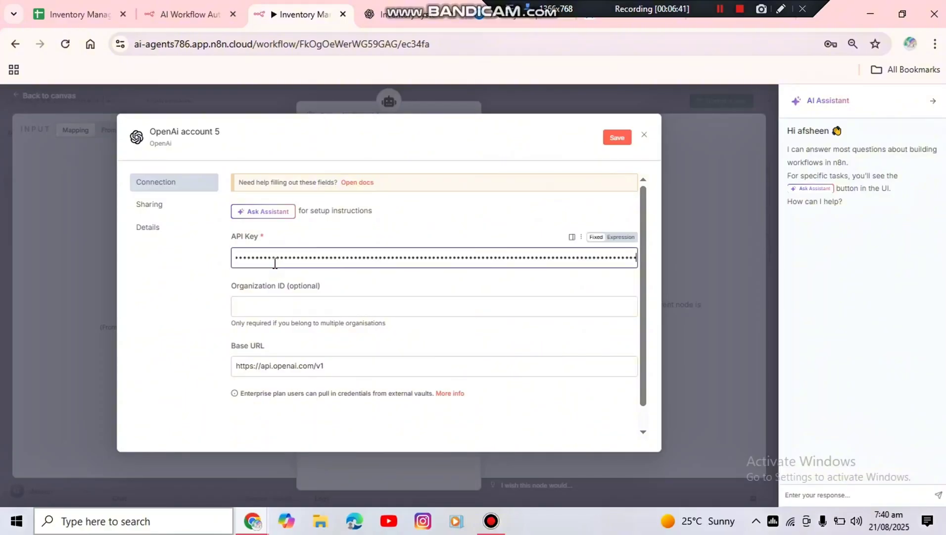
left_click(614, 145)
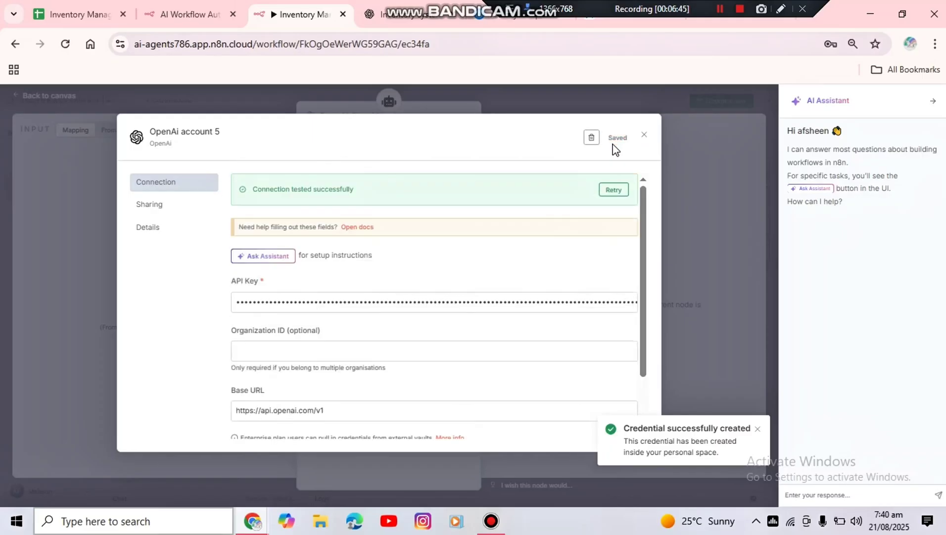
left_click(643, 135)
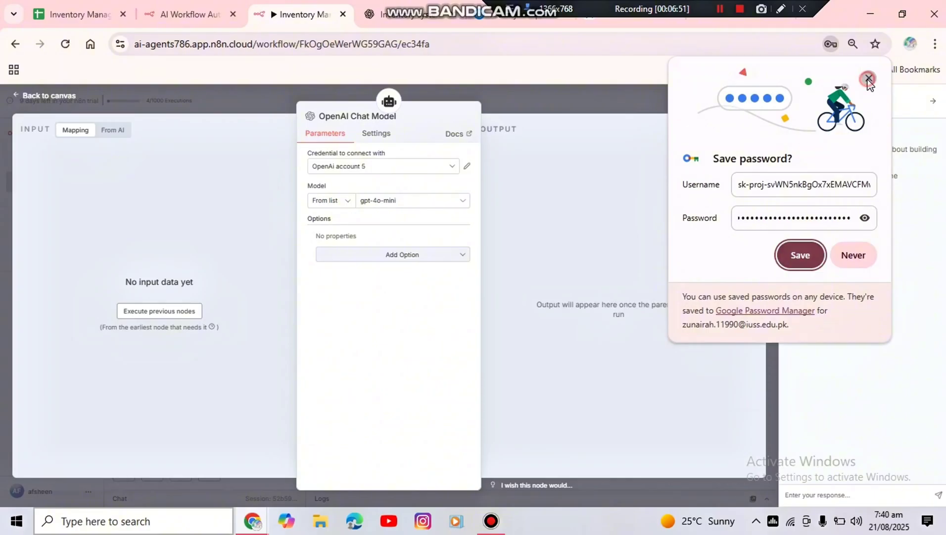
left_click(869, 80)
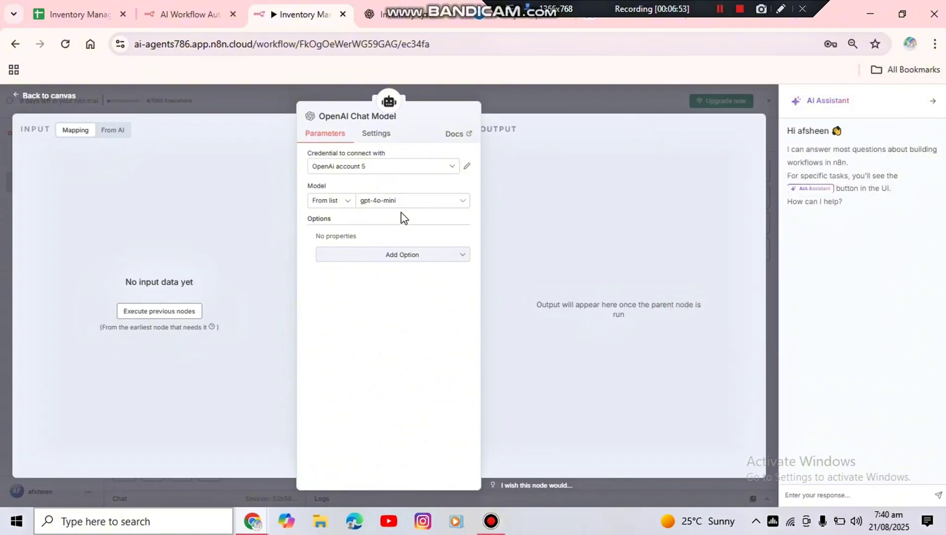
left_click(37, 98)
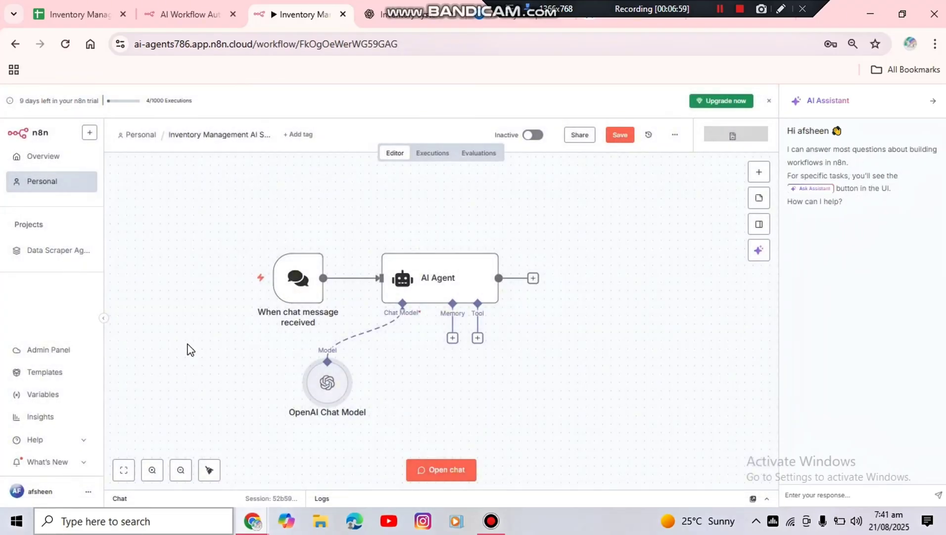
Attach a Simple Memory node to the AI Agent with its default session settings
left_click(453, 338)
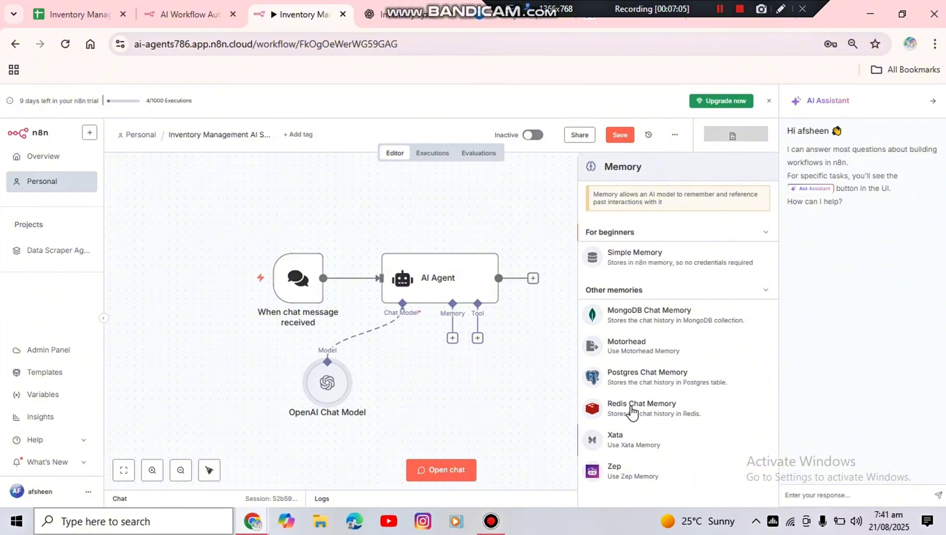
left_click(658, 272)
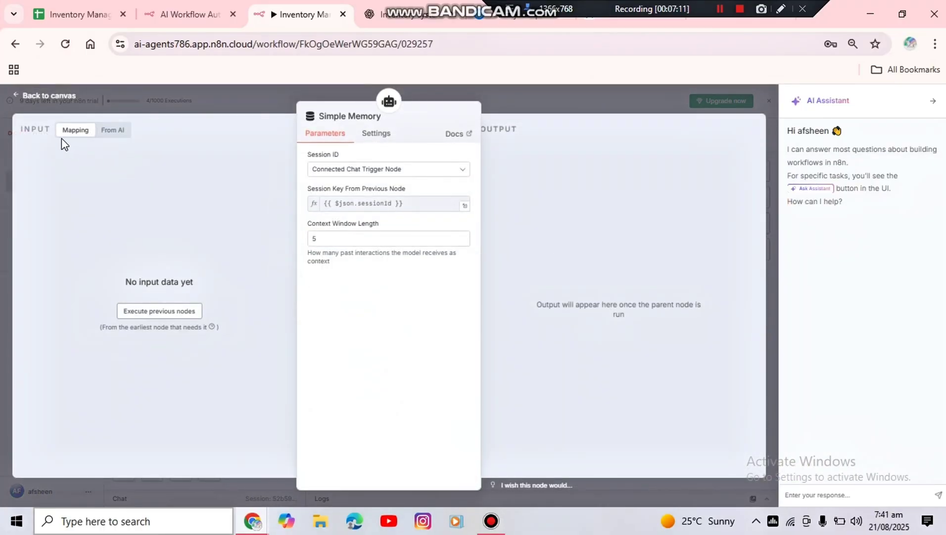
left_click(55, 96)
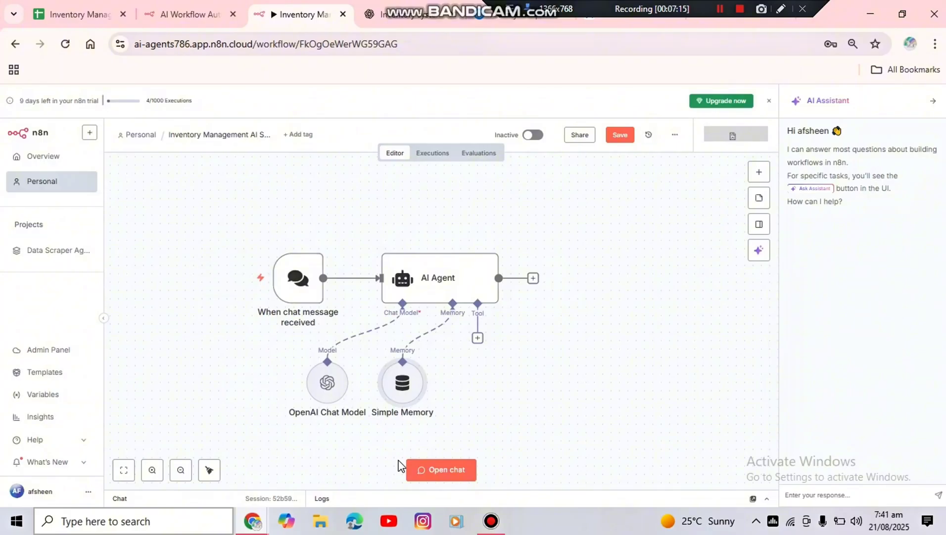
Test the agent by sending the chat message "hi", then hide the chat
left_click(452, 474)
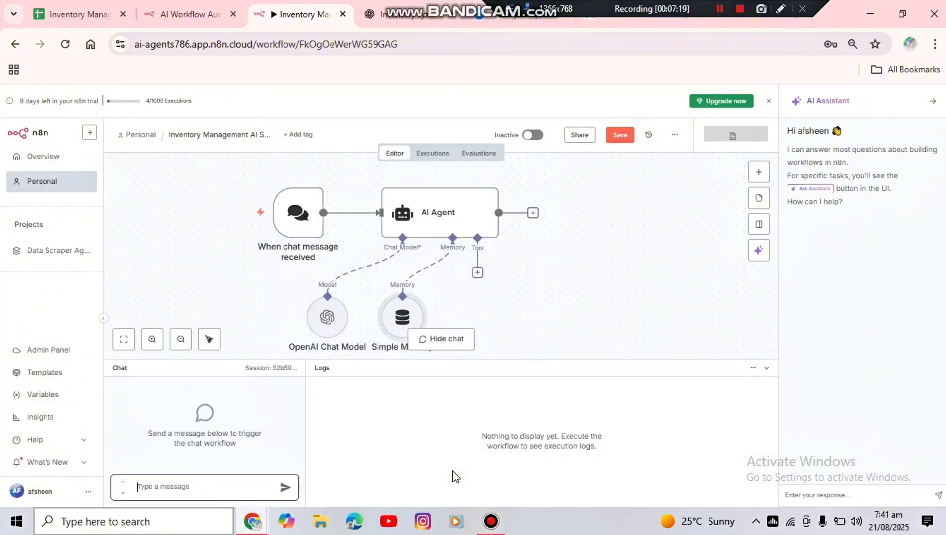
type("hi")
key("Return")
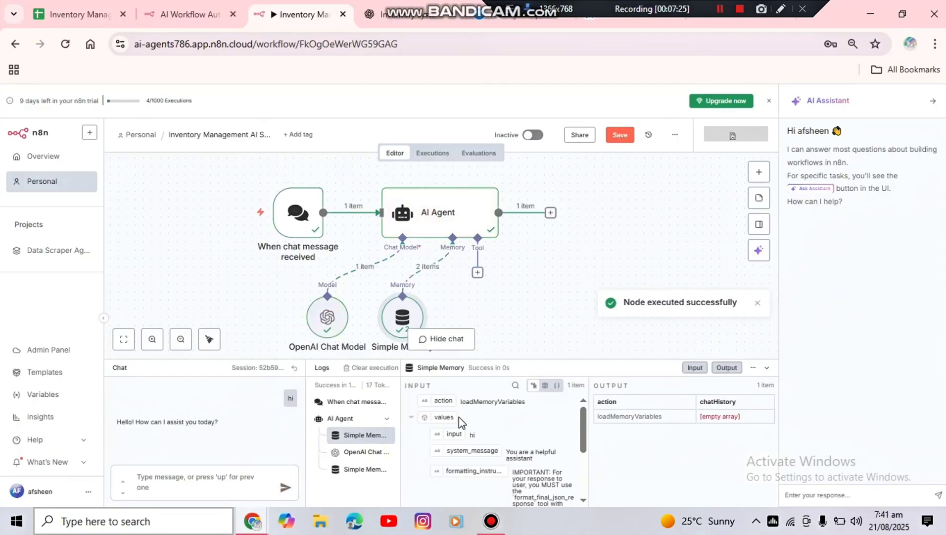
left_click(450, 339)
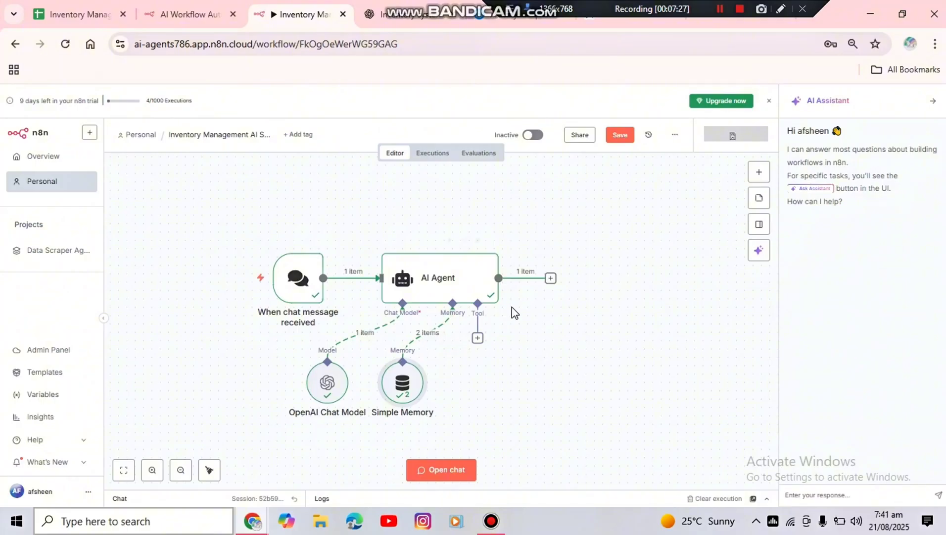
Search the AI Agent's tools for Google Sheets and add the Google Sheets Tool
left_click(477, 338)
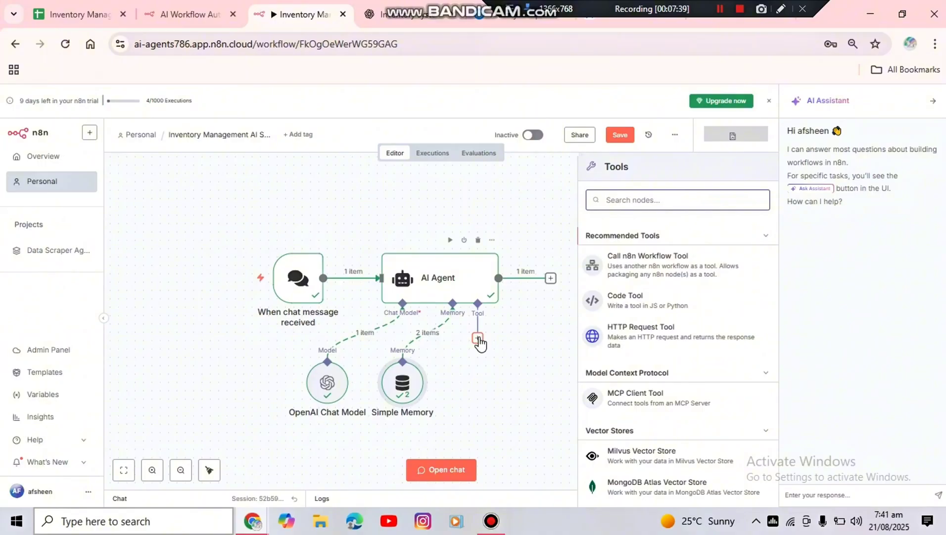
type("google")
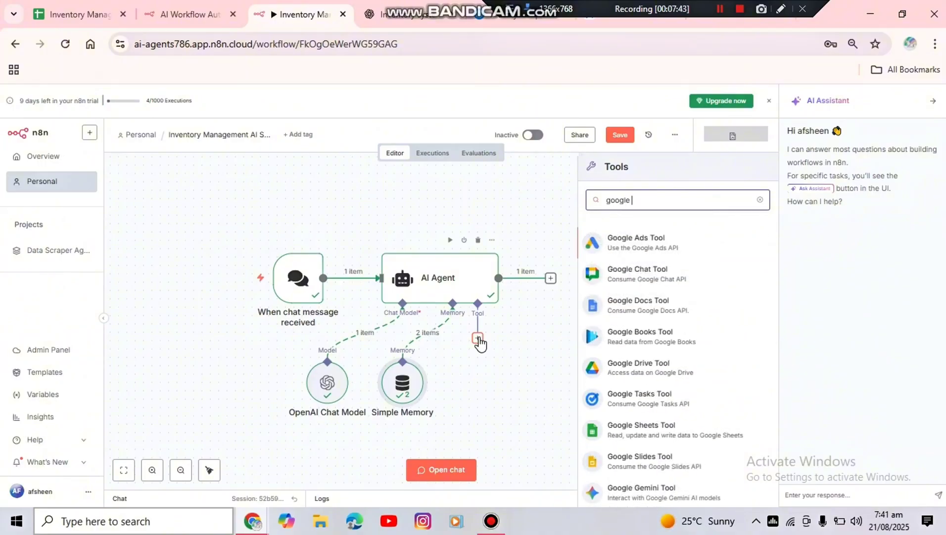
type(" shee")
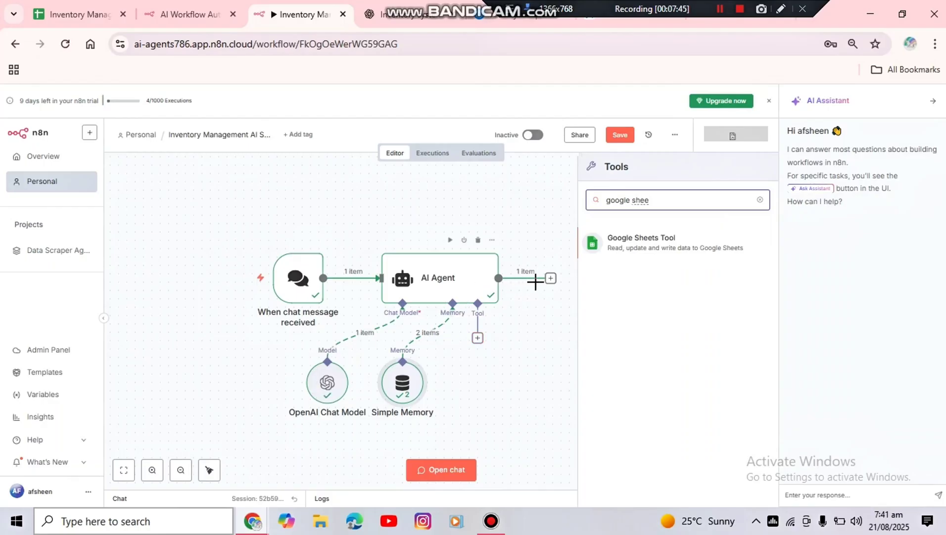
left_click(633, 242)
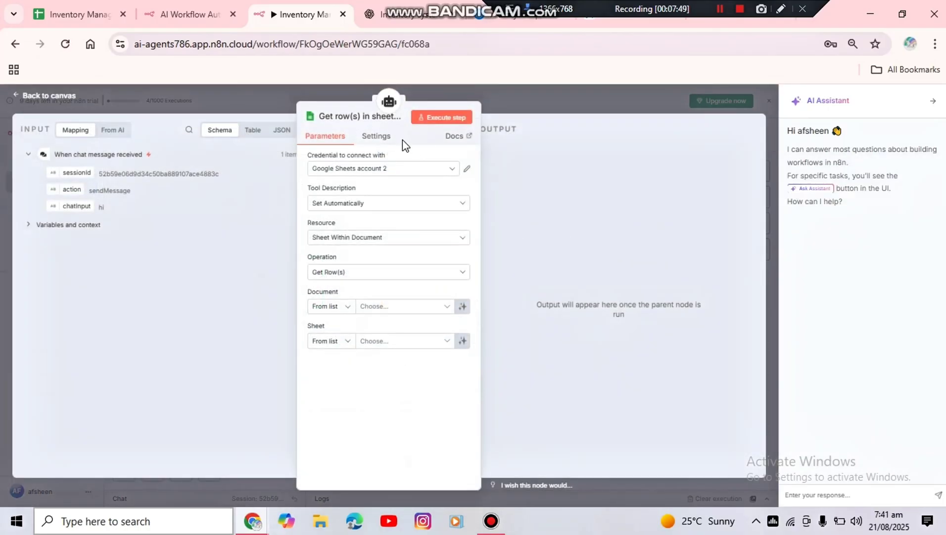
Create a new Google Sheets OAuth2 credential for the tool, authorizing n8n.cloud with the owner's Google account
left_click(431, 172)
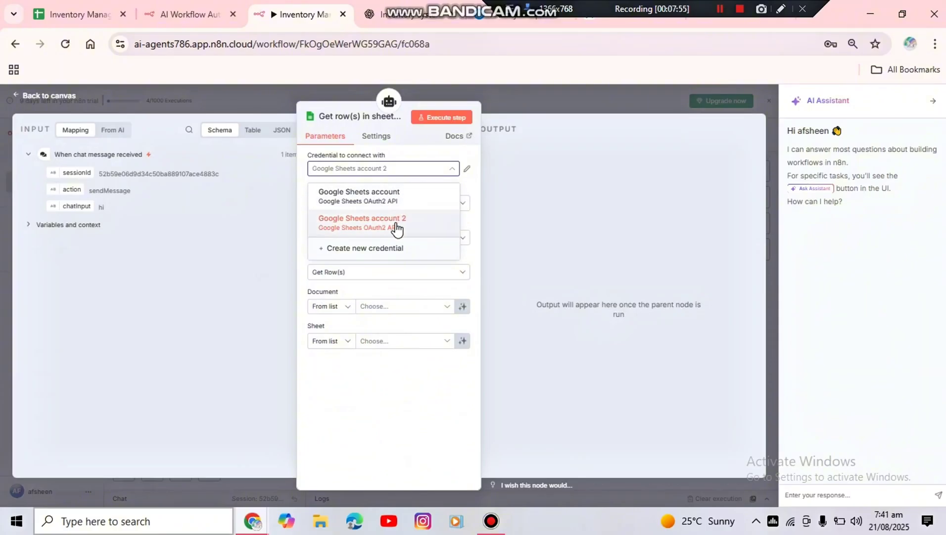
left_click(381, 251)
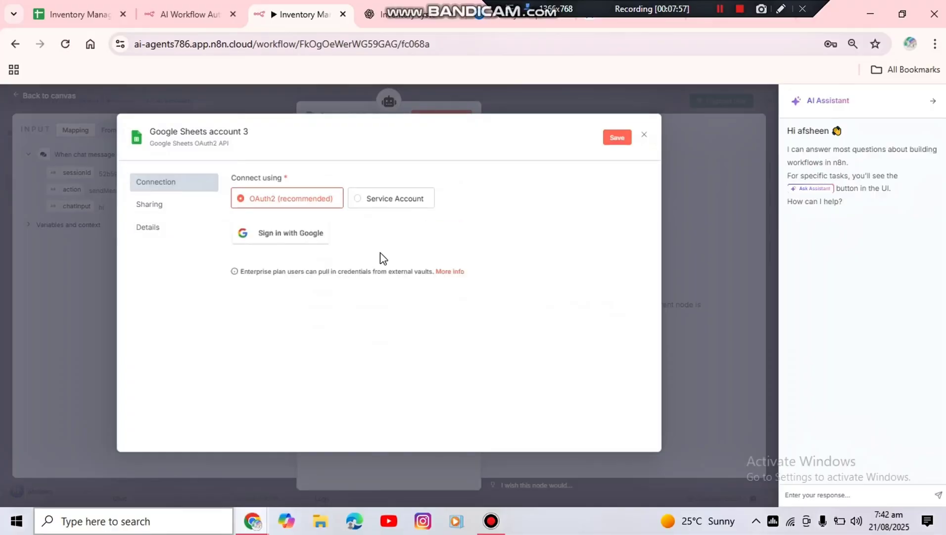
left_click(286, 237)
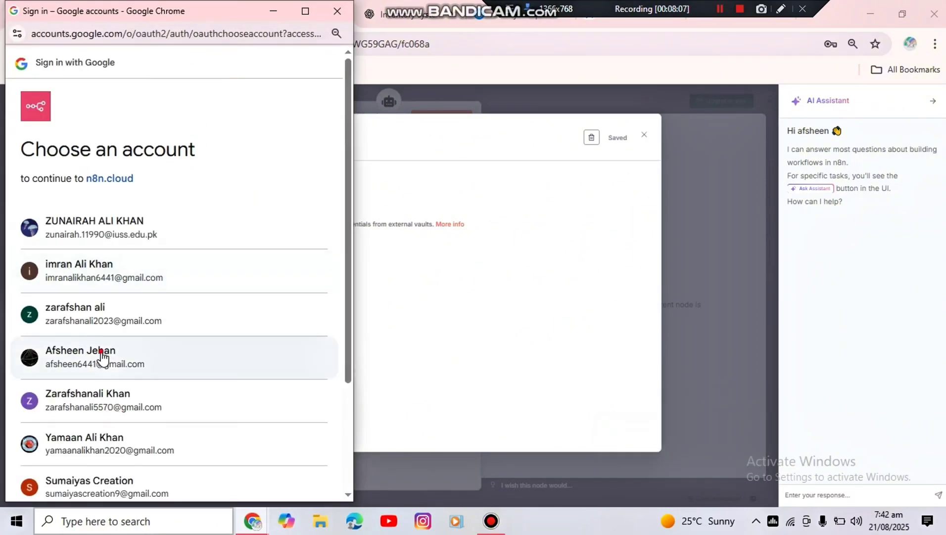
left_click(102, 352)
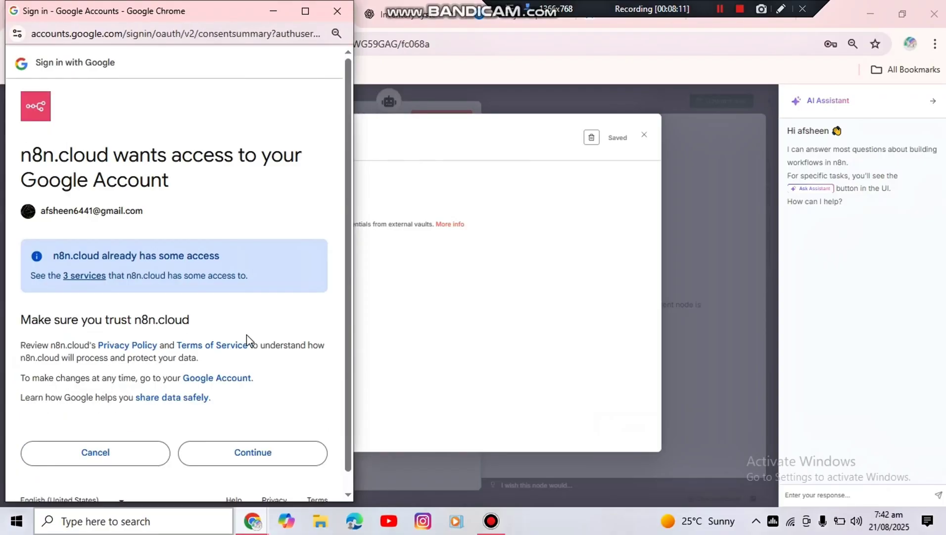
left_click(272, 461)
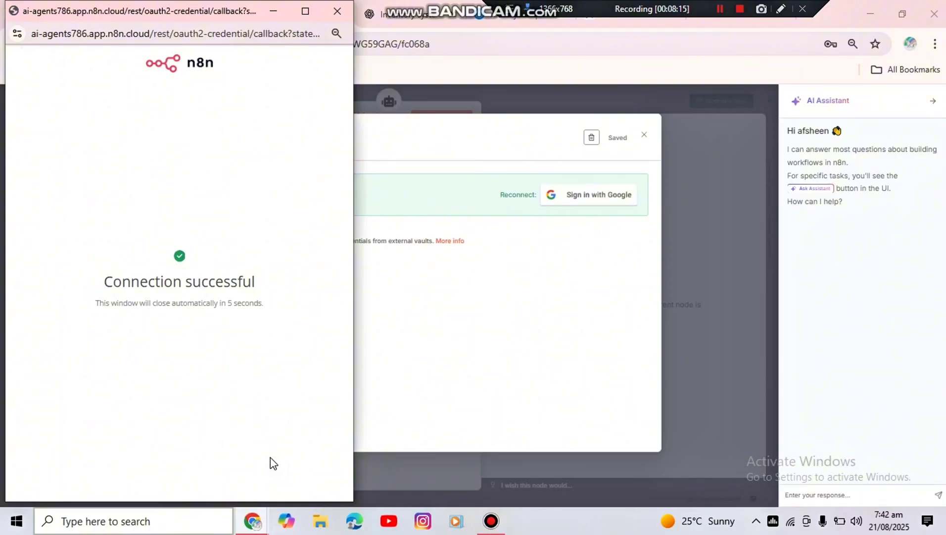
left_click(343, 12)
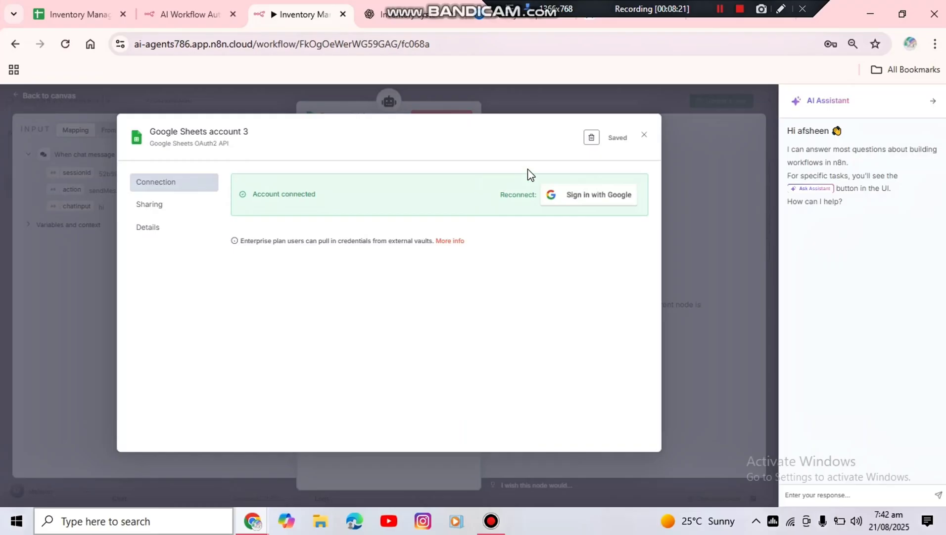
left_click(643, 135)
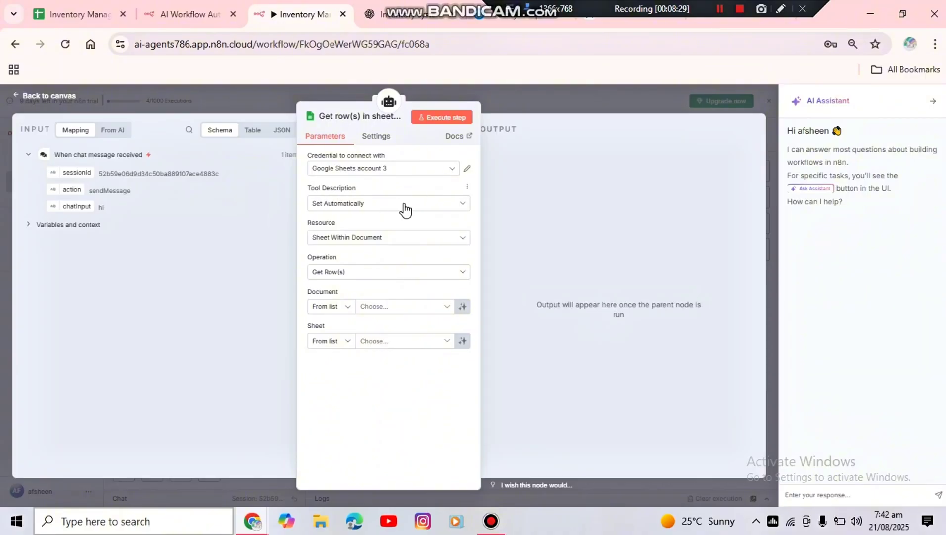
Set the Google Sheets tool's resource to Sheet Within Document and its operation to Get Row(s)
left_click(424, 237)
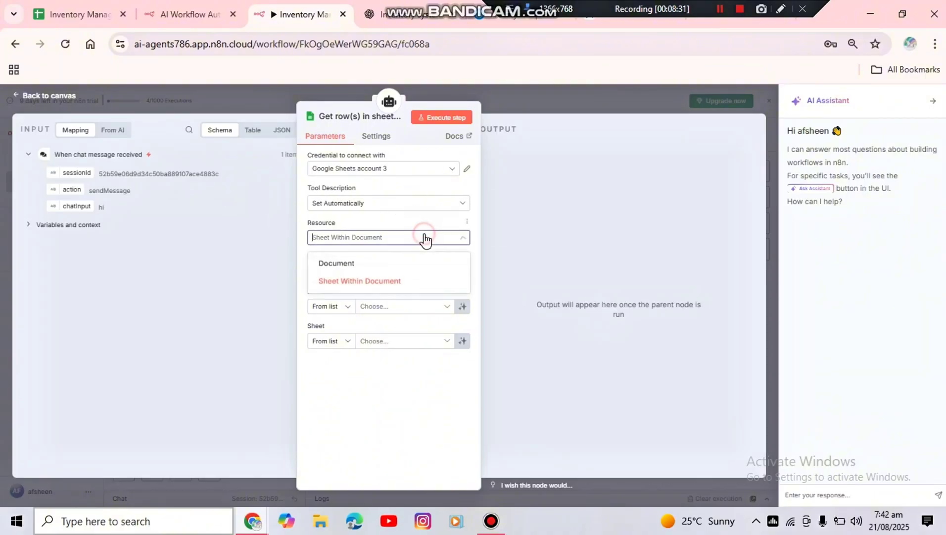
left_click(384, 282)
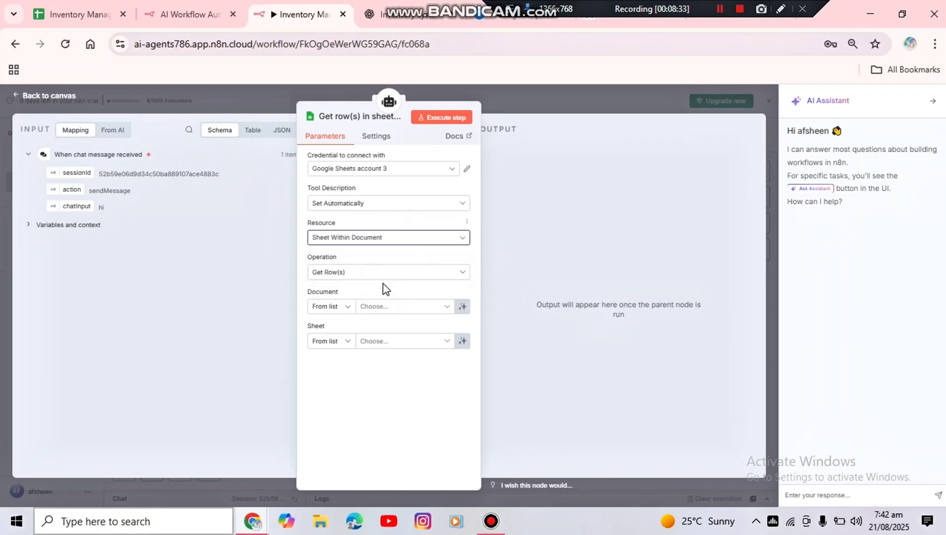
left_click(405, 275)
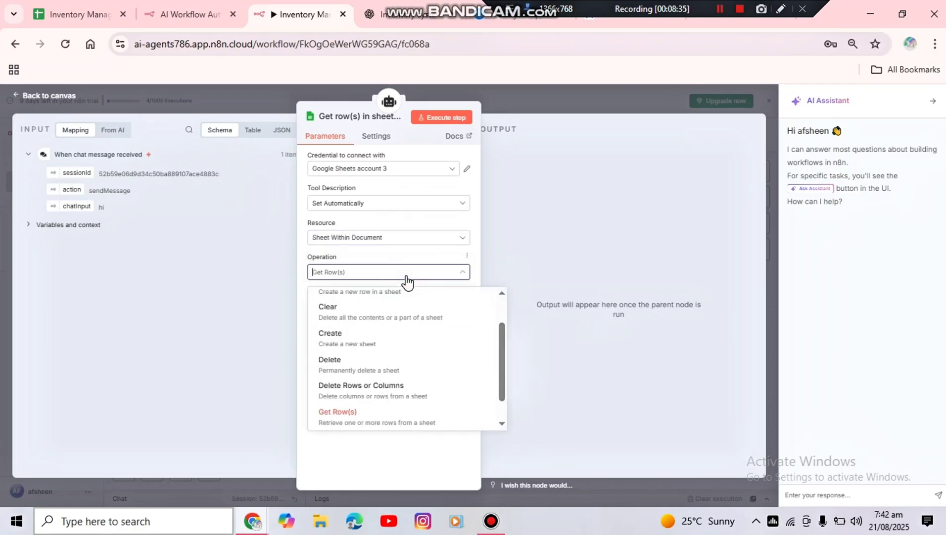
left_click(359, 419)
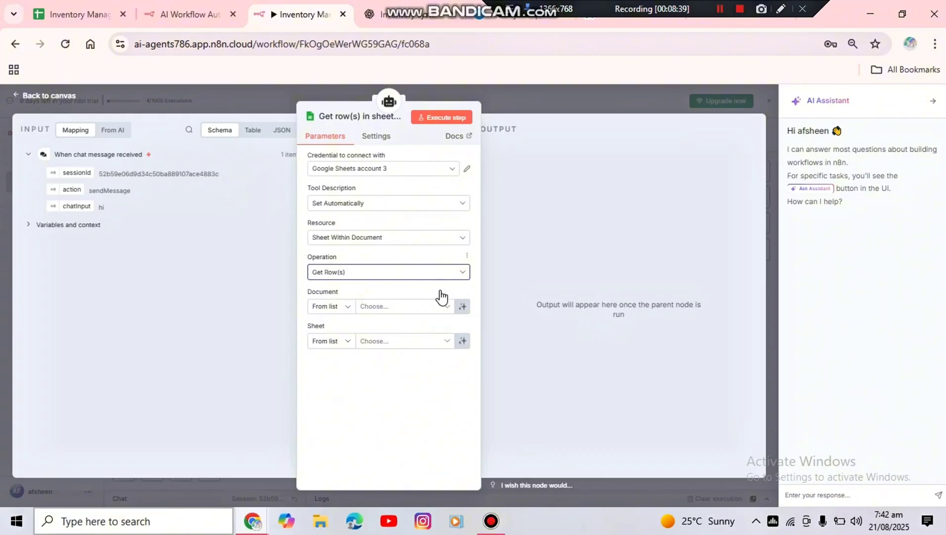
Choose Inventory Management as the tool's document and Inventory as its sheet, checking the names against the spreadsheet
left_click(446, 311)
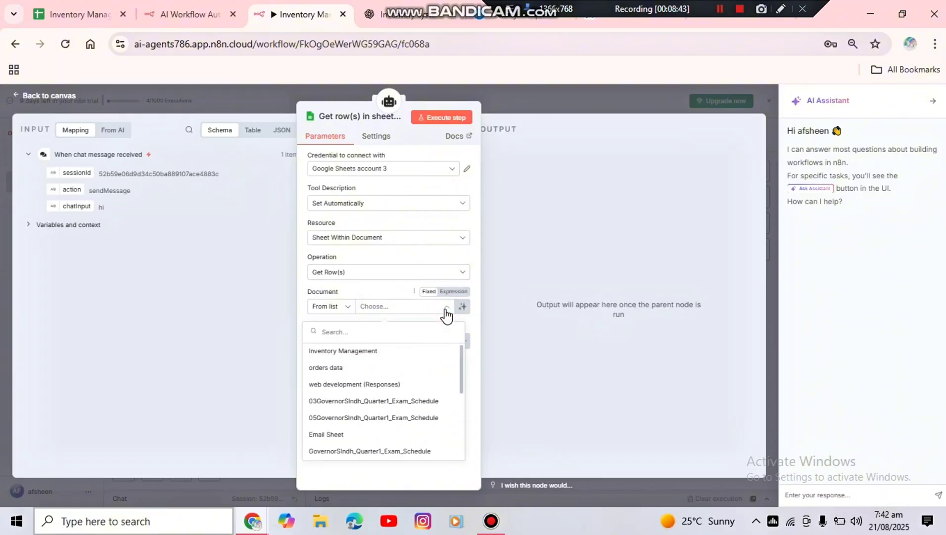
left_click(366, 354)
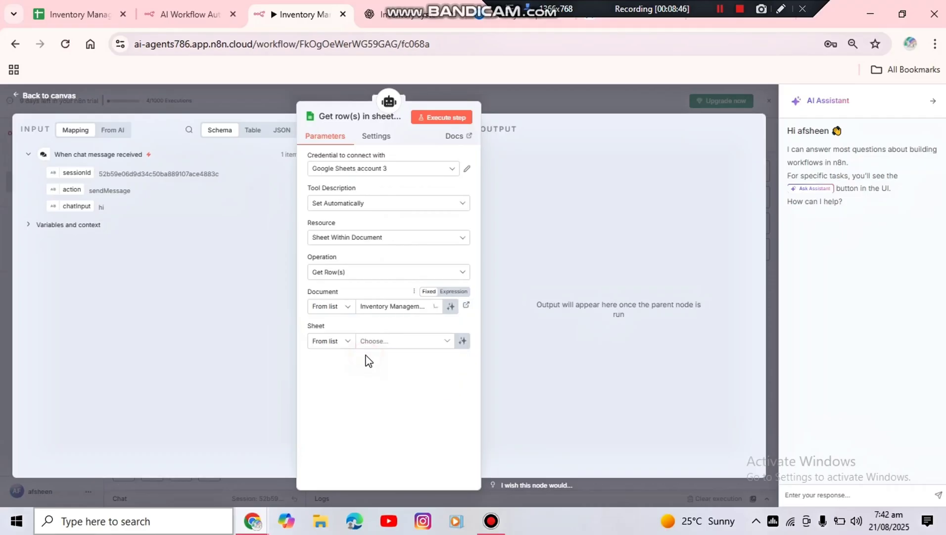
left_click(59, 14)
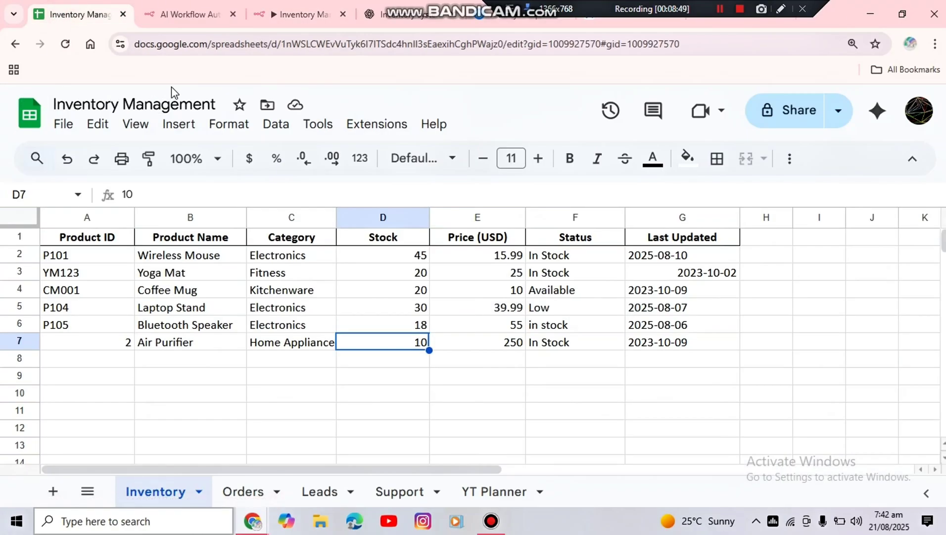
left_click(307, 14)
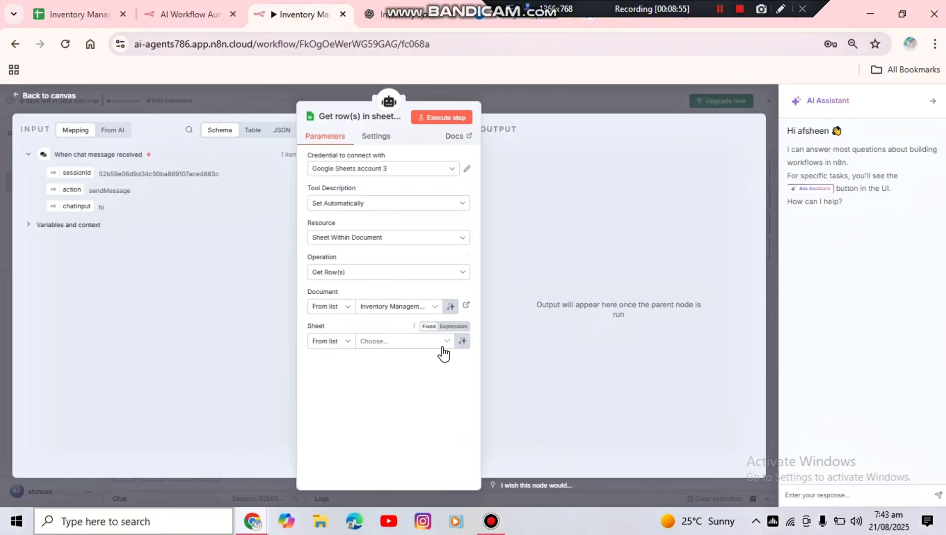
left_click(444, 351)
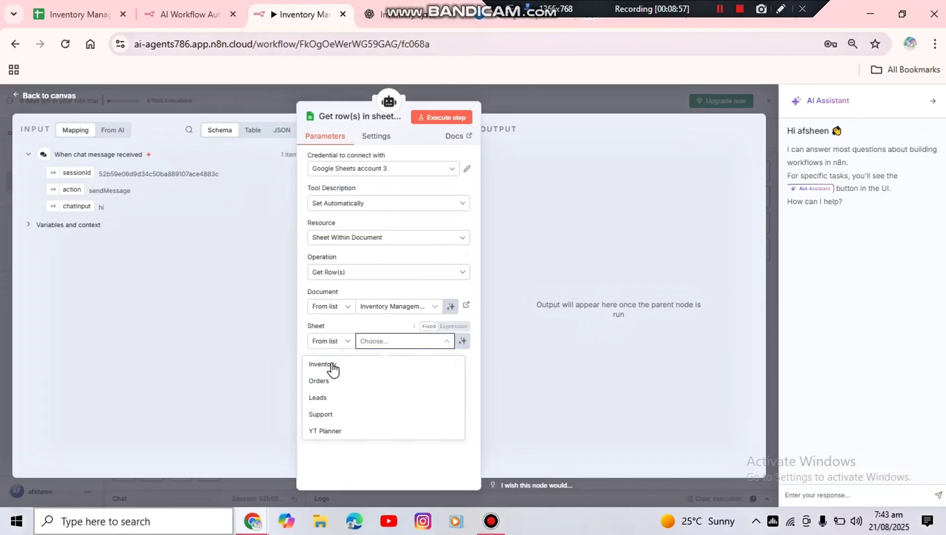
left_click(327, 365)
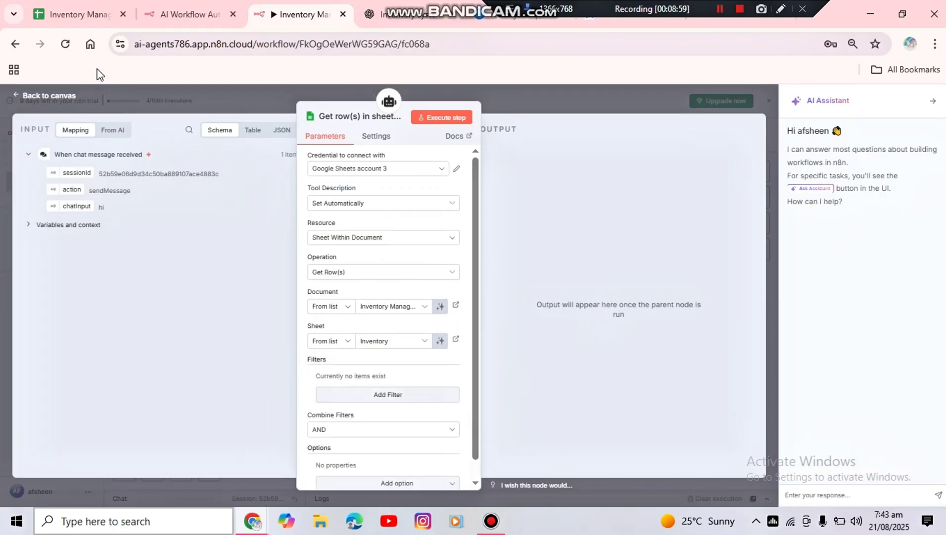
Review the tool's credential, document and sheet selections against the Inventory sheet of the Inventory Management spreadsheet
left_click(77, 16)
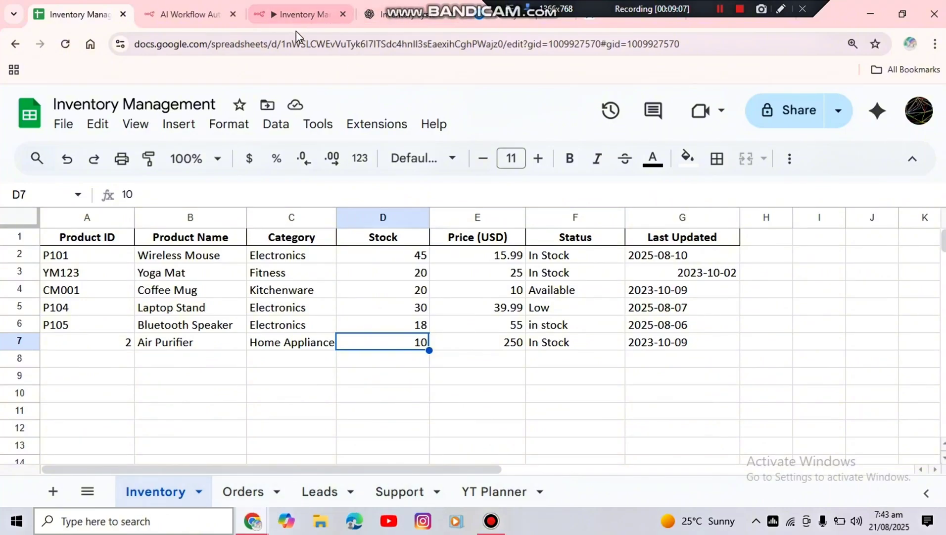
left_click(300, 15)
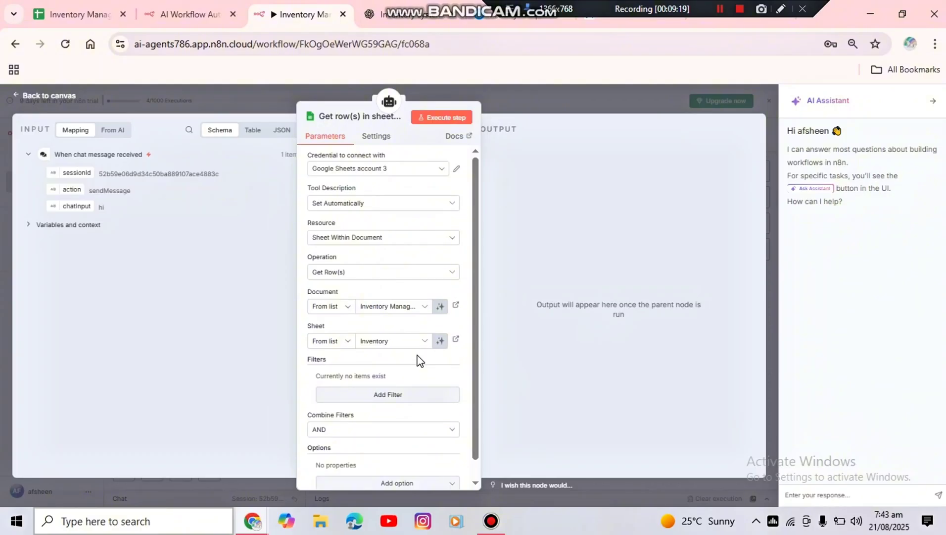
left_click(472, 482)
left_click(475, 158)
left_click(443, 172)
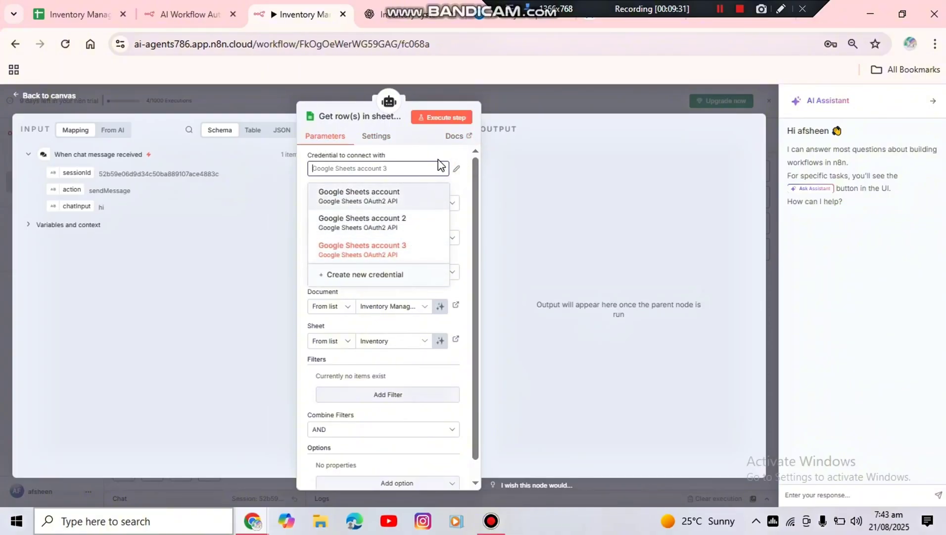
left_click(439, 163)
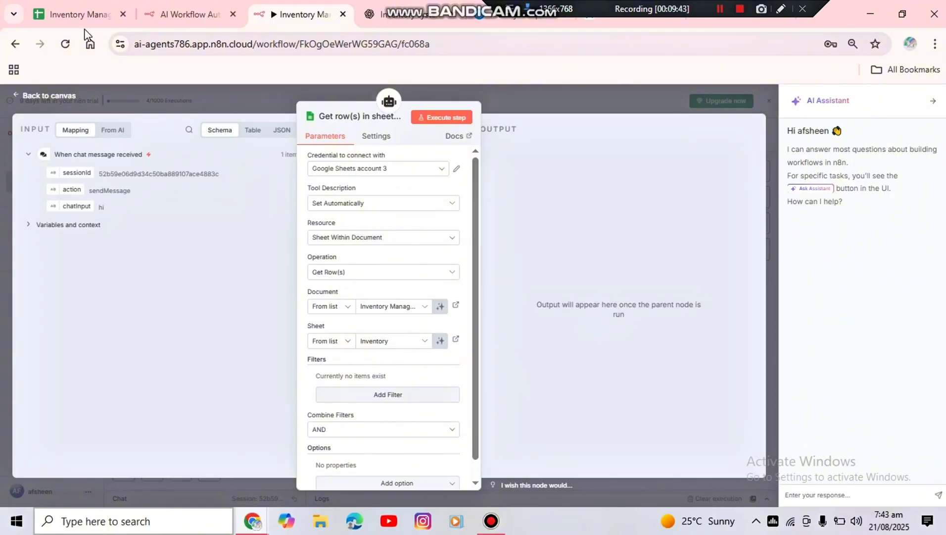
left_click(78, 14)
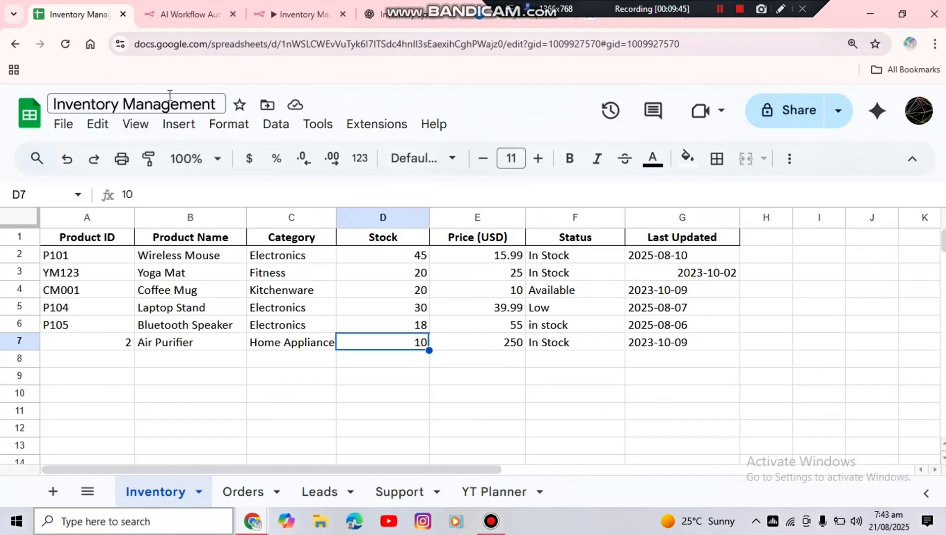
left_click(295, 19)
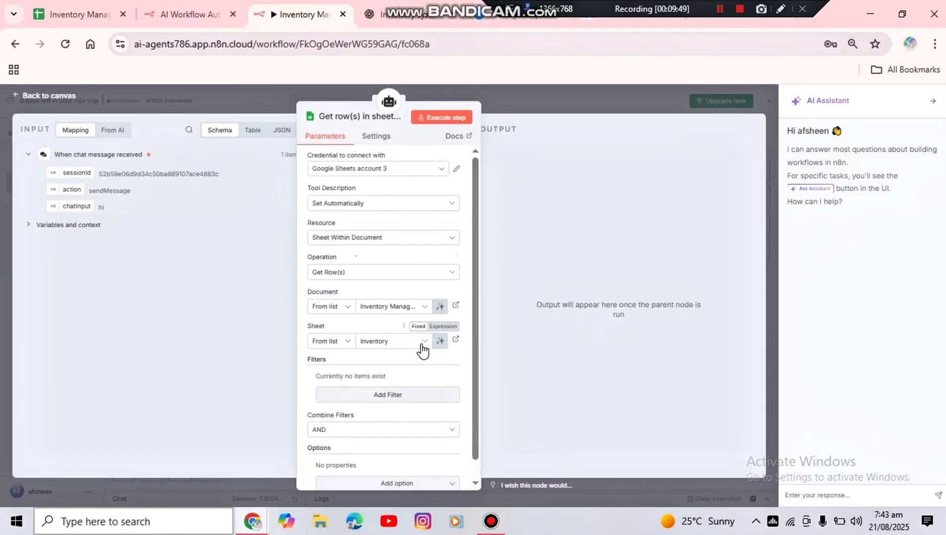
left_click(86, 14)
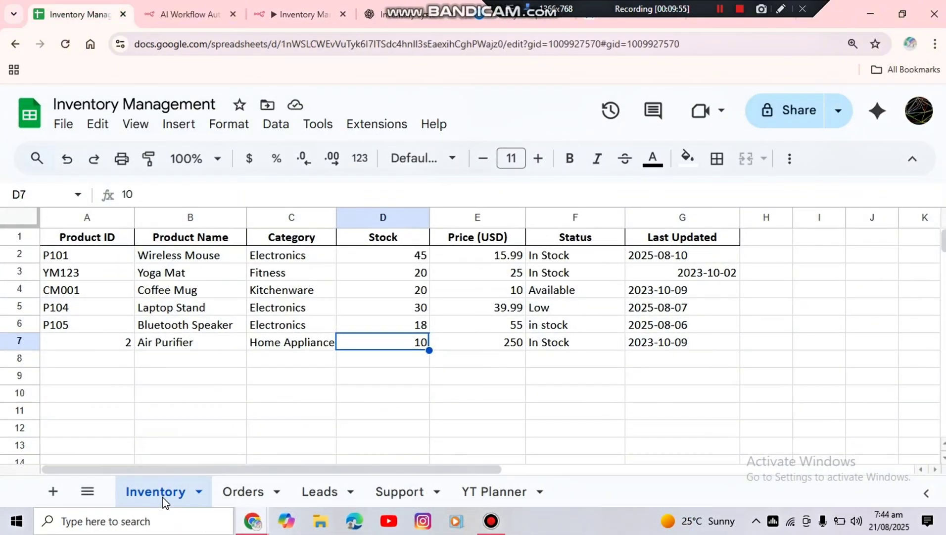
left_click(297, 14)
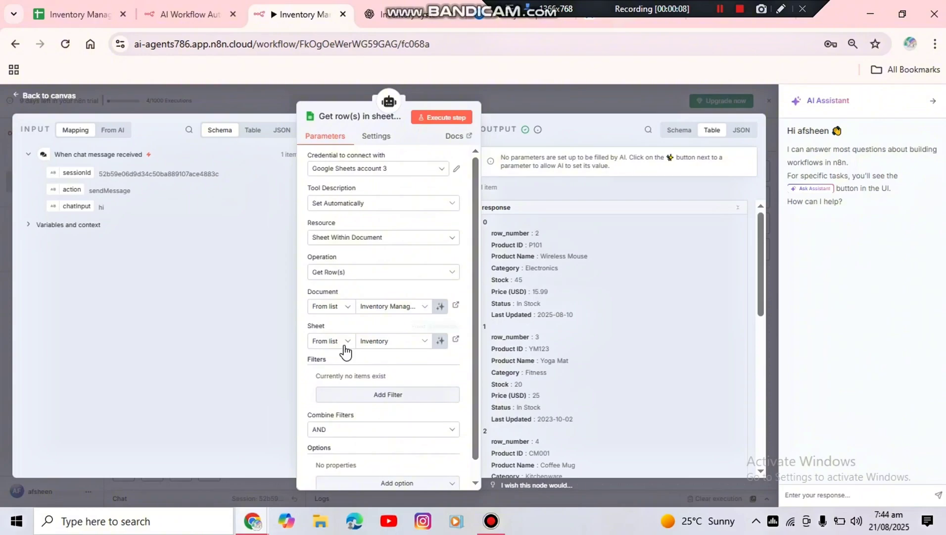
Return to the workflow canvas and send the chat message "hi" to the agent
left_click(57, 99)
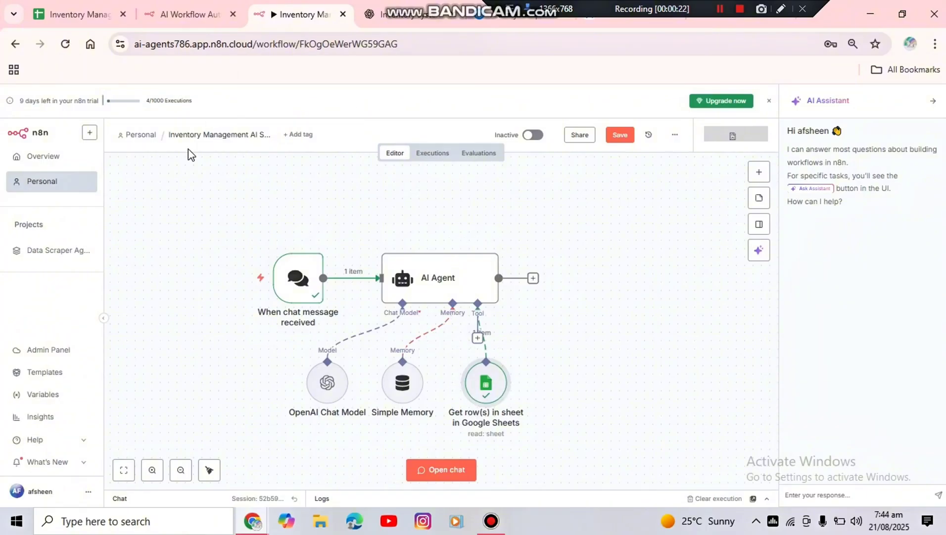
key("ctrl+a")
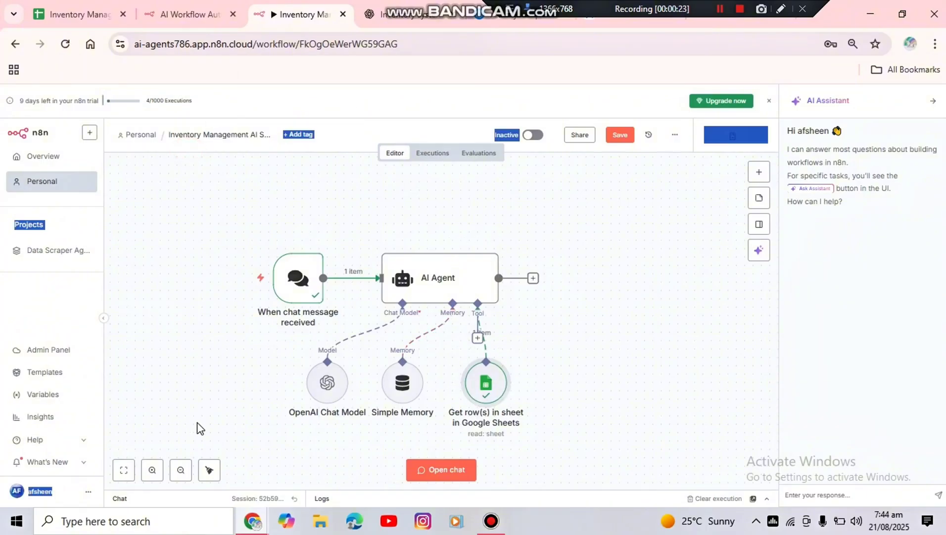
left_click(441, 471)
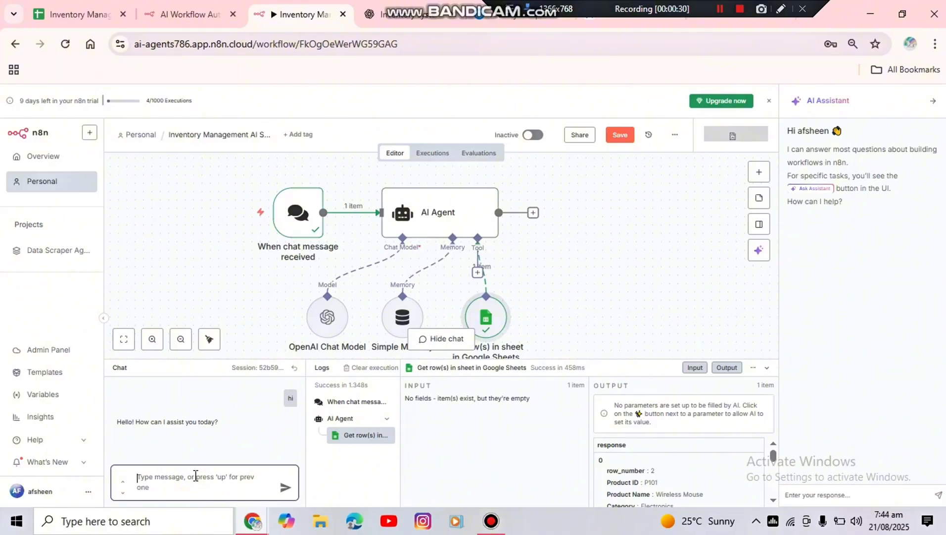
type("hi")
key("Return")
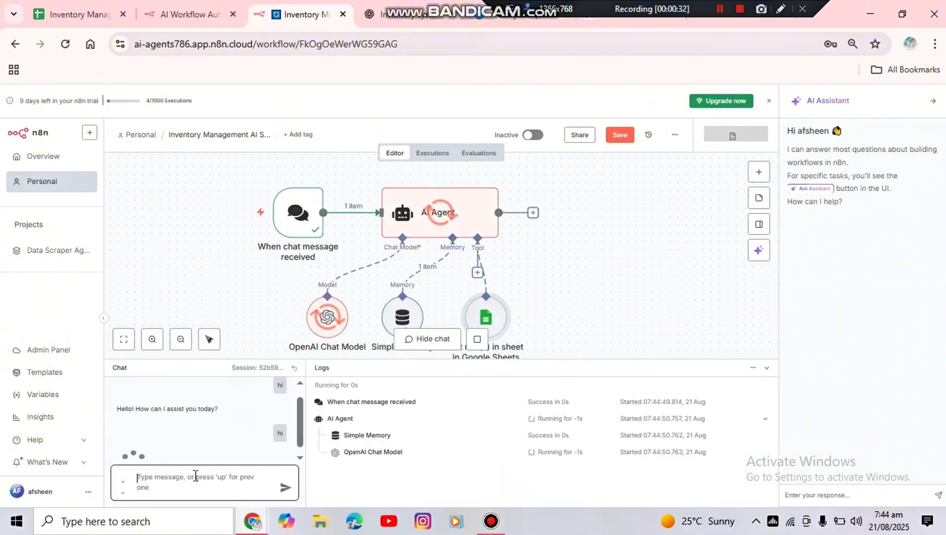
Ask the agent "how many products are there in inventory" and open the Inventory sheet to check its answer
type("how")
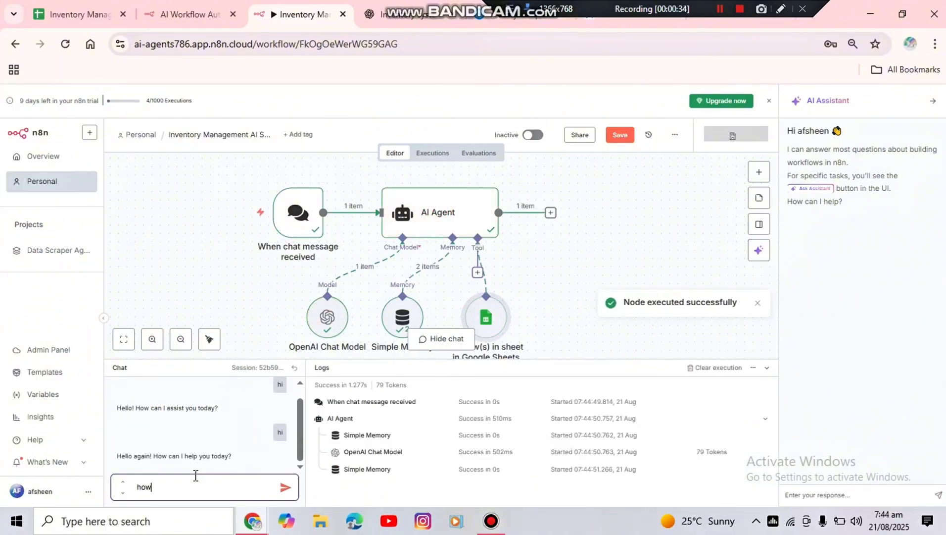
type(" many products are")
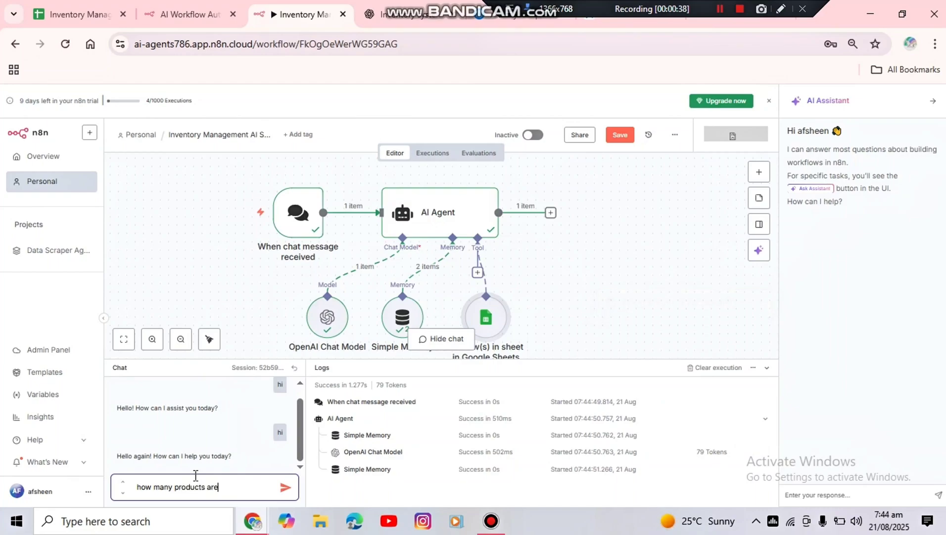
type(" there in inventory")
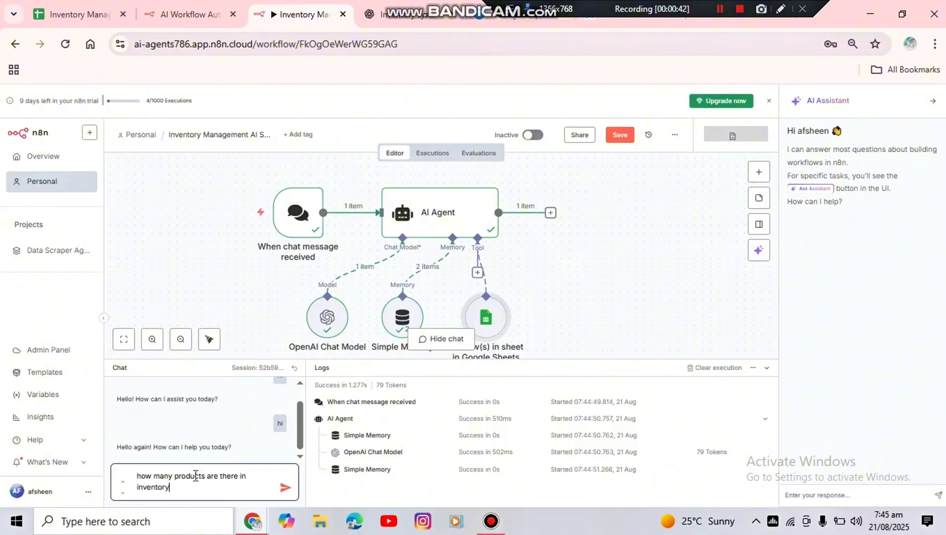
key("Return")
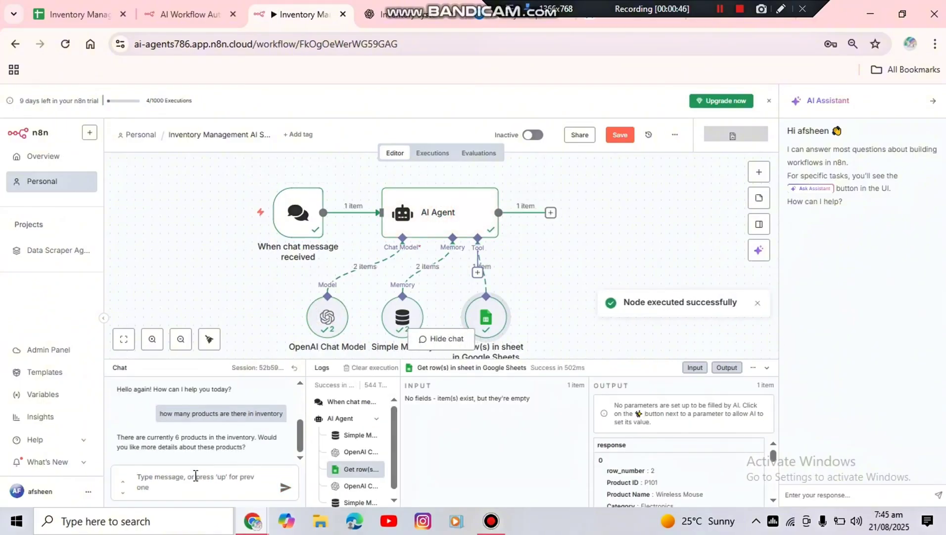
left_click(146, 476)
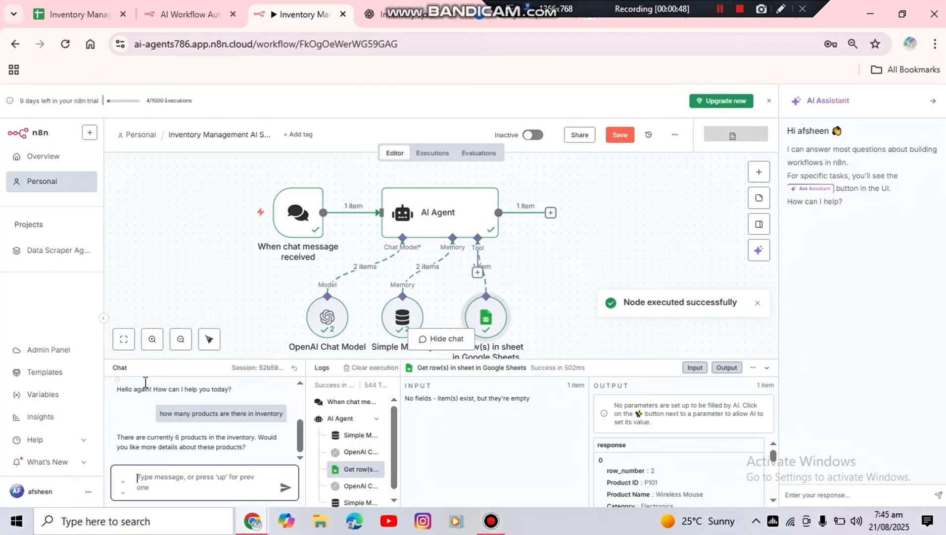
left_click(94, 19)
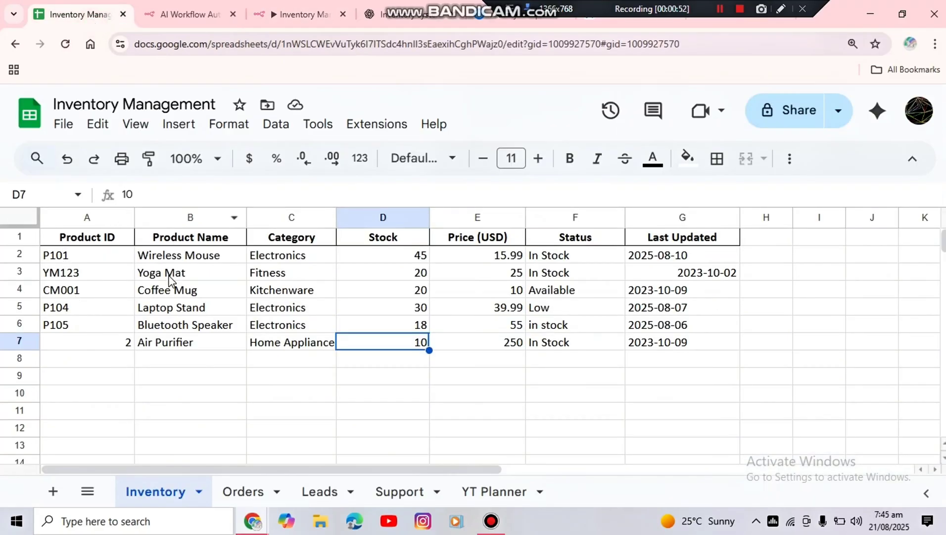
Set the Air Purifier's Product ID to P106 in the Inventory sheet
left_click(70, 348)
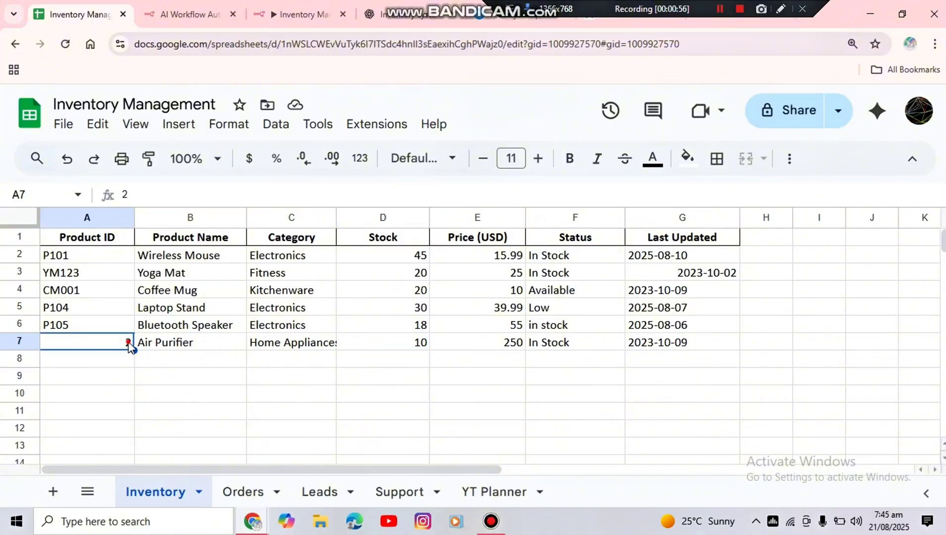
left_click(105, 343)
double_click(105, 343)
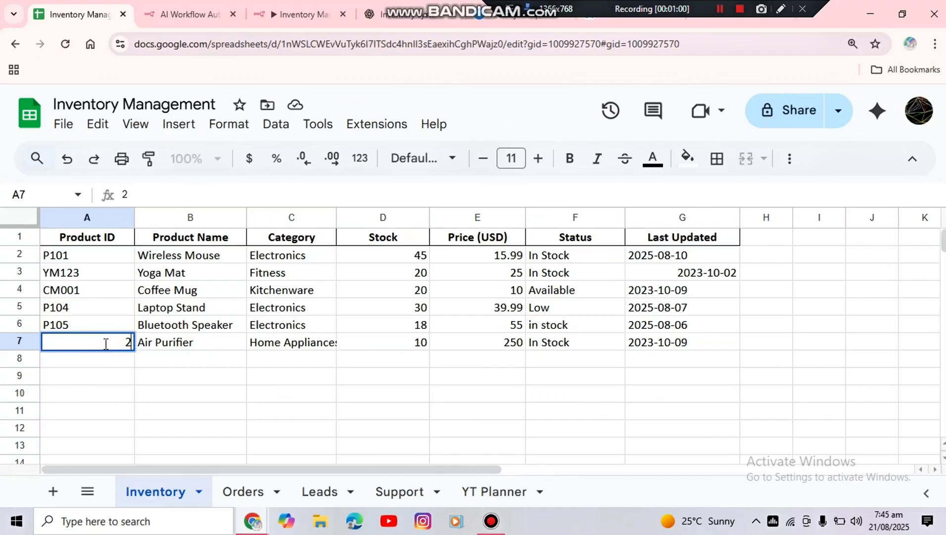
key("BackSpace")
type("p10")
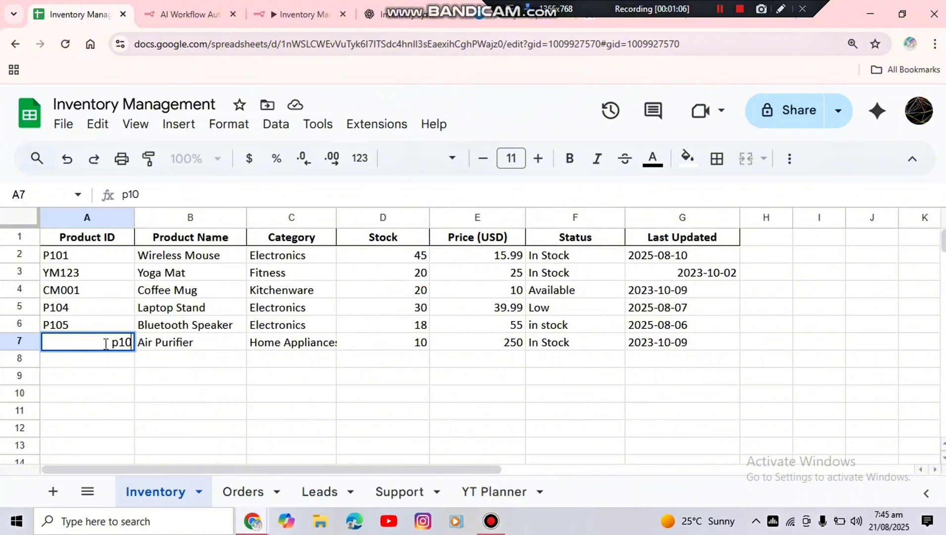
type("6")
left_click(112, 341)
key("BackSpace")
type("P106")
key("ctrl+minus")
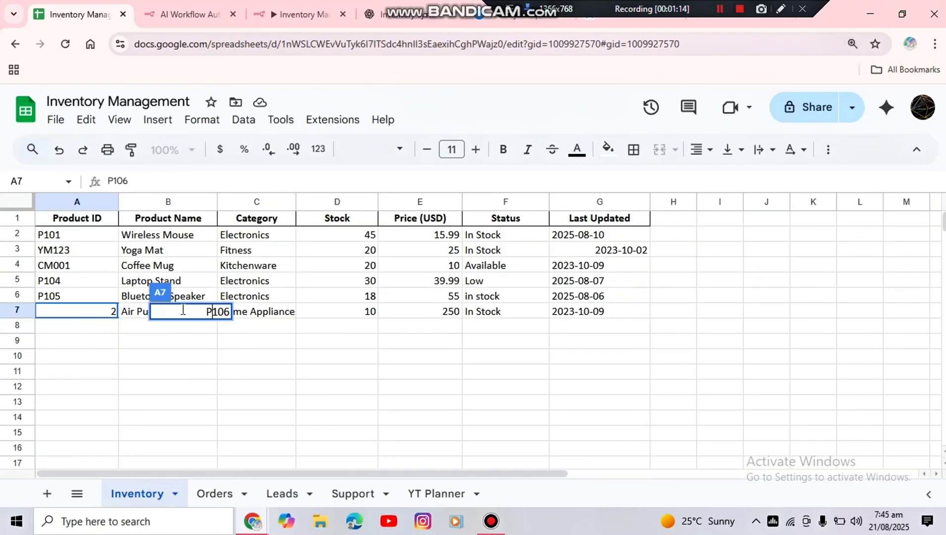
left_click(168, 358)
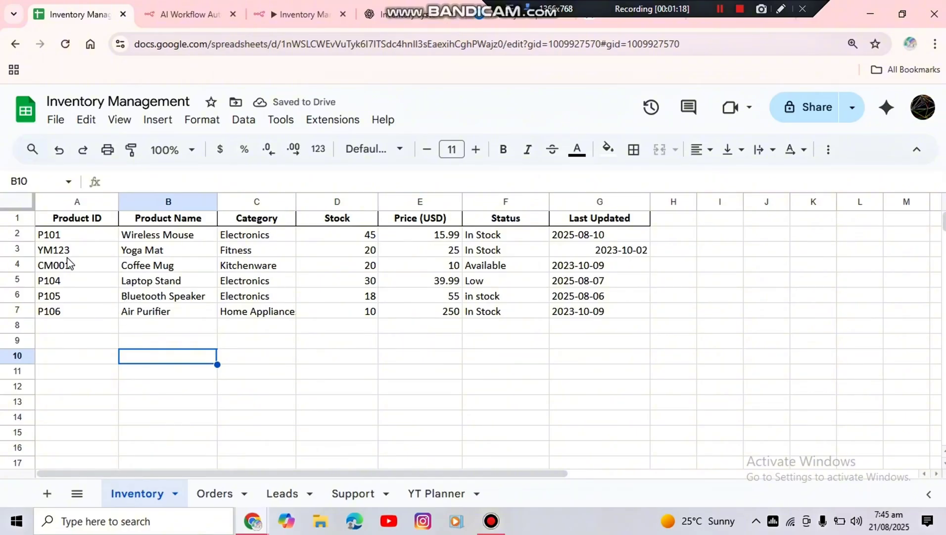
Return to the n8n workflow, recheck the Inventory sheet, and ask the agent "Which product is low in stock"
left_click(286, 13)
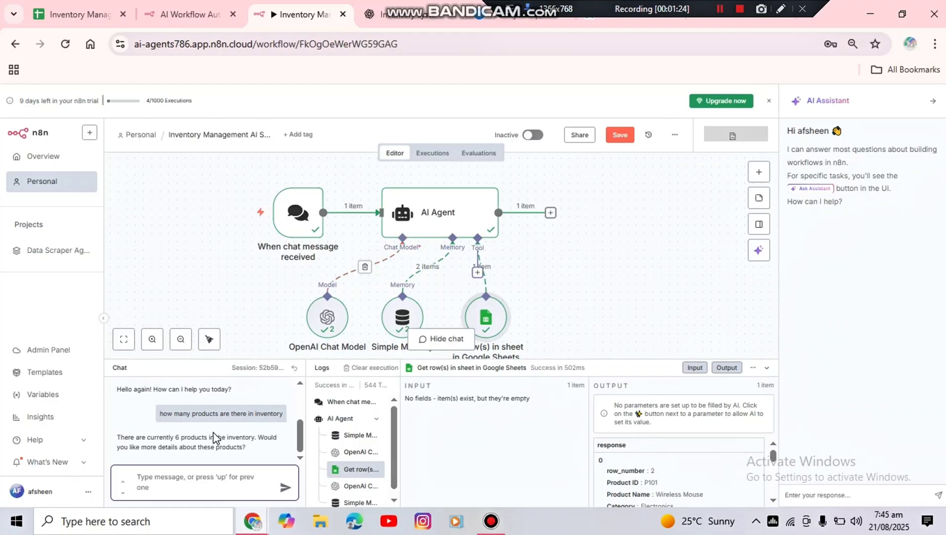
left_click(71, 13)
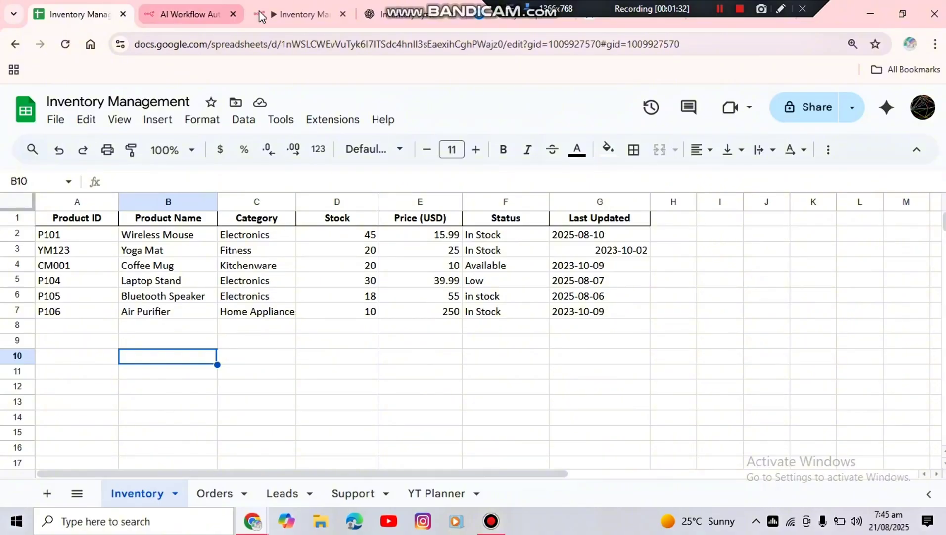
left_click(287, 15)
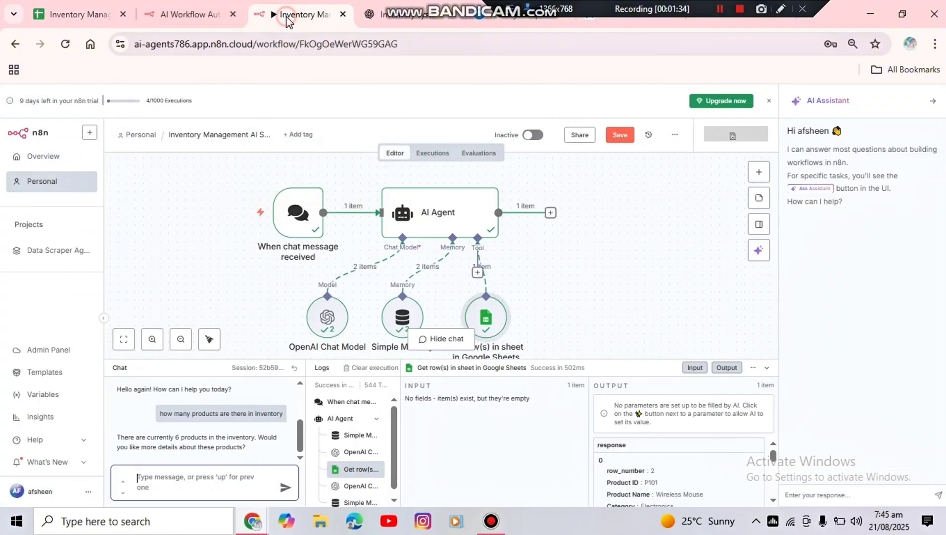
type("W")
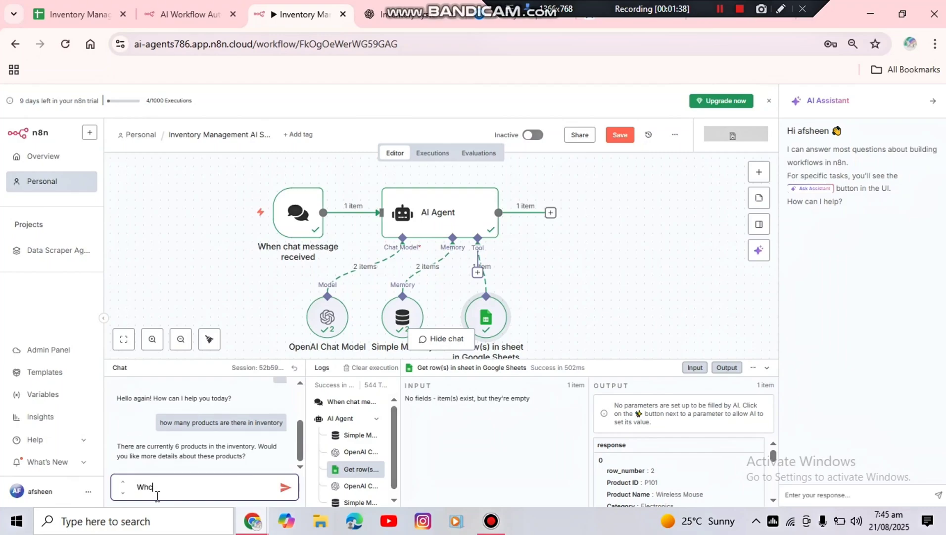
type("hich product is low in stock")
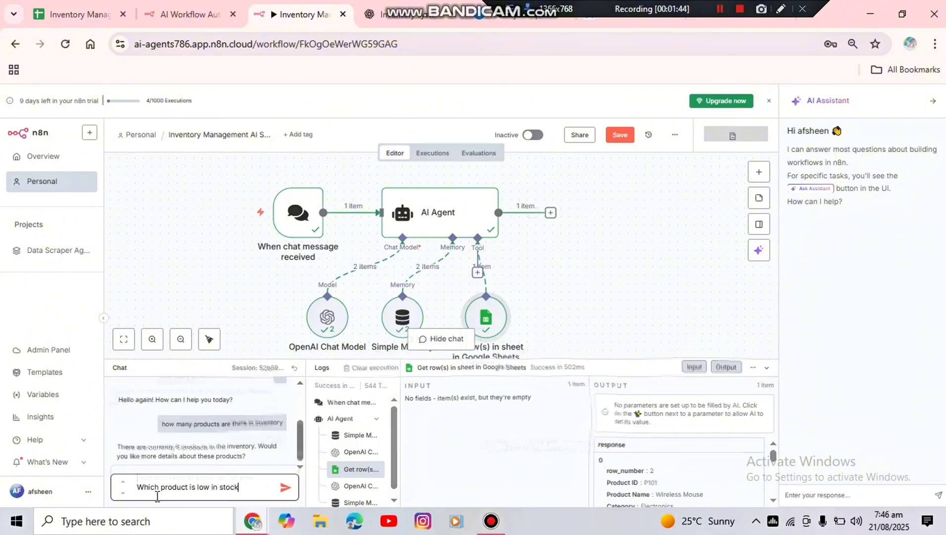
key("Return")
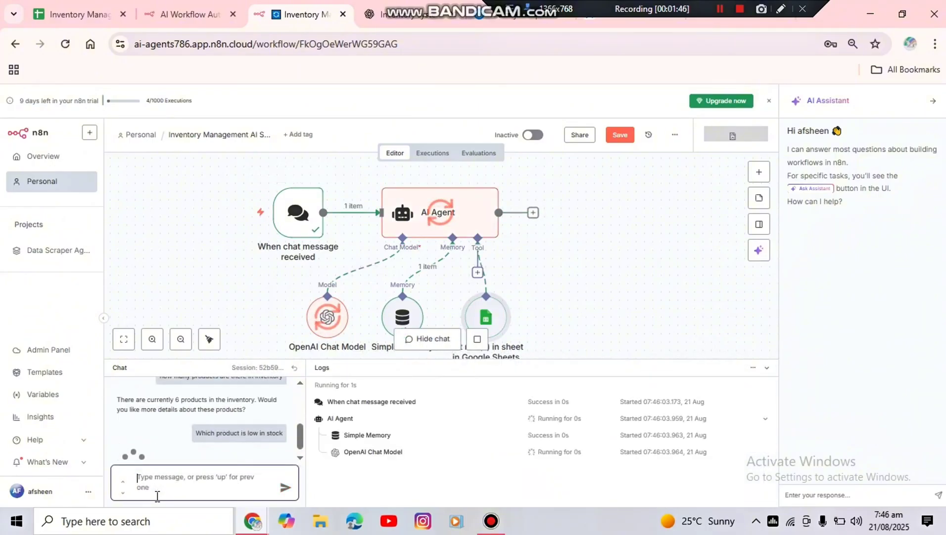
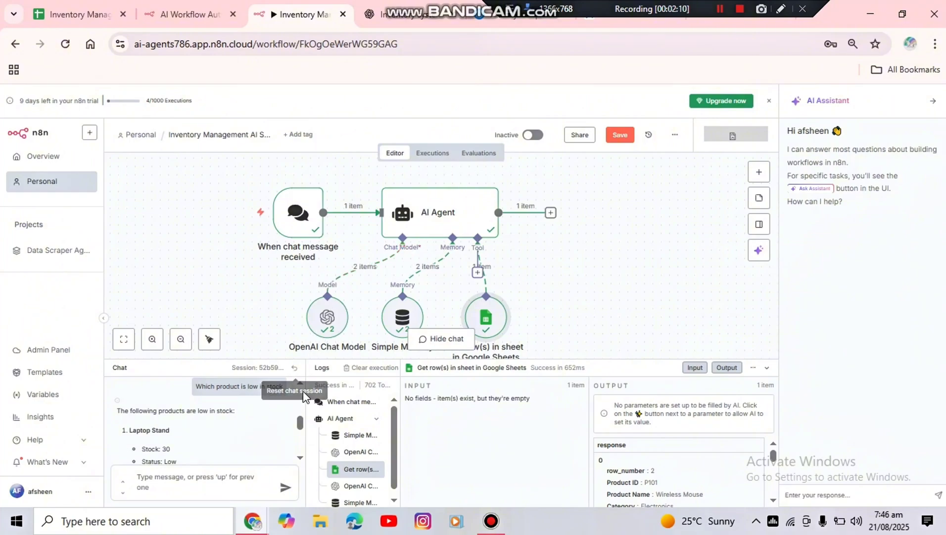
Read through the agent's full chat answer to the low-stock question
left_click(299, 457)
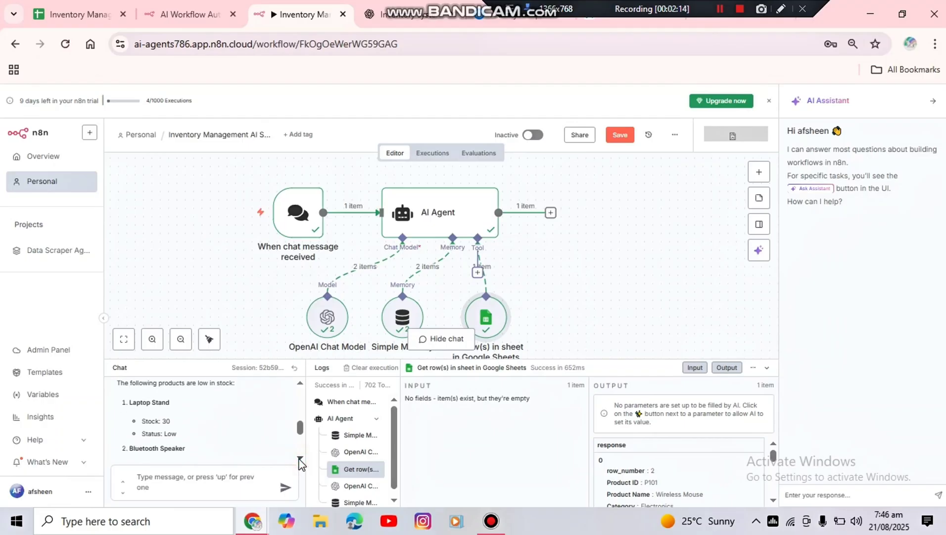
left_click(300, 458)
left_click(299, 458)
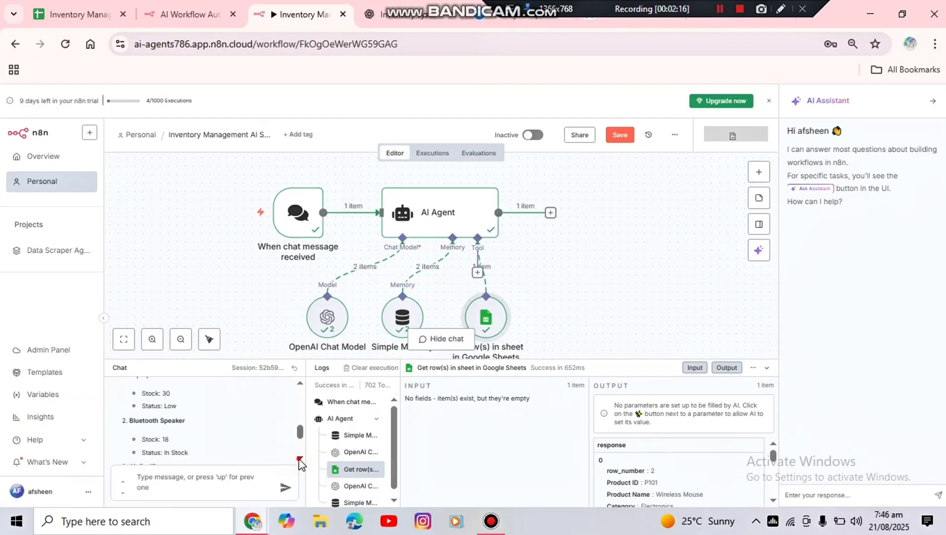
left_click(299, 458)
left_click(300, 458)
left_click(299, 457)
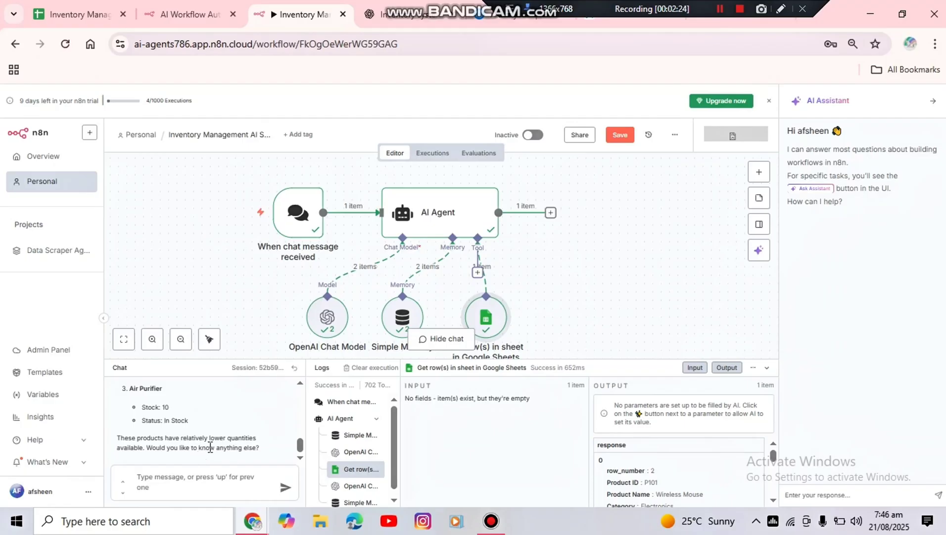
Compare the agent's low-stock answer in the chat with the stock and status values in the Inventory sheet
left_click(99, 12)
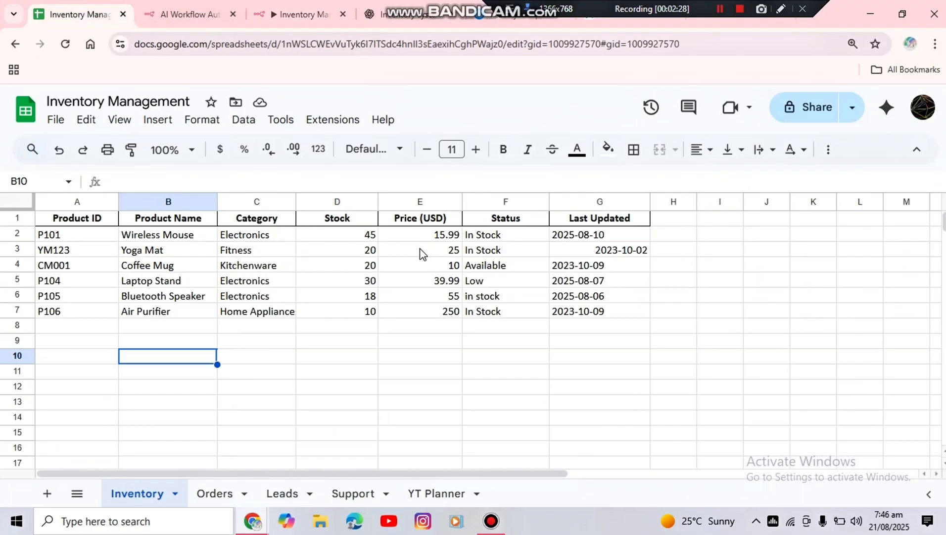
left_click(198, 21)
left_click(281, 17)
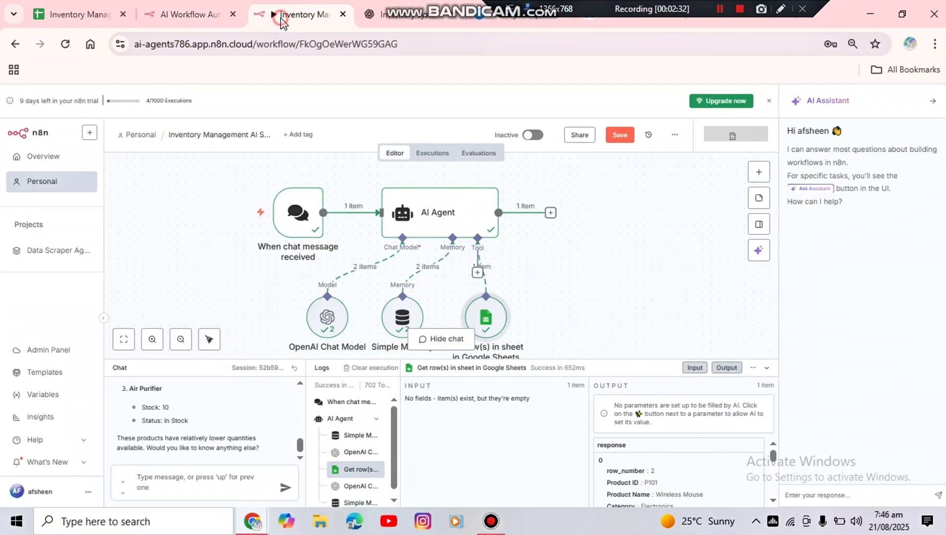
left_click(300, 384)
left_click(300, 384)
left_click(300, 384)
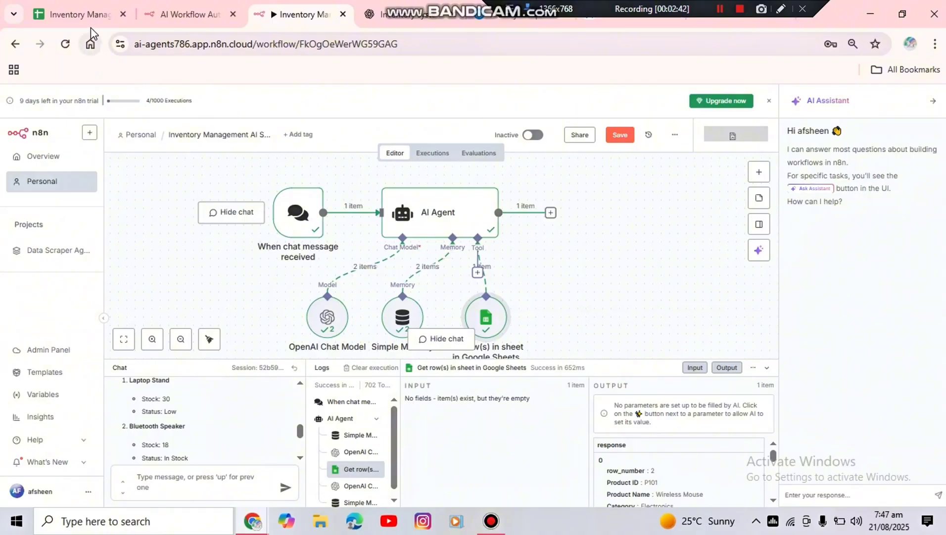
mouse_move(95, 26)
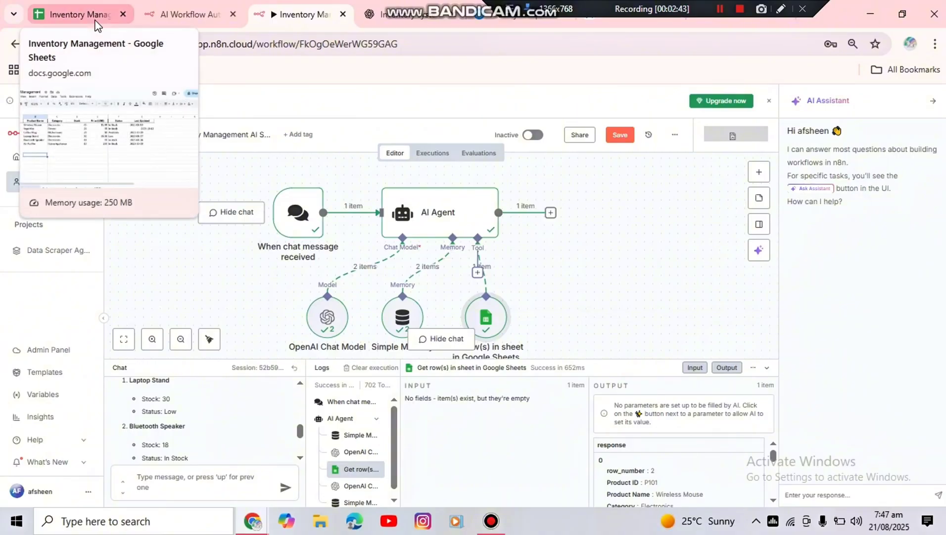
Hide the chat and move the Get row(s) in sheet tool node to the right of the AI Agent node
left_click(435, 352)
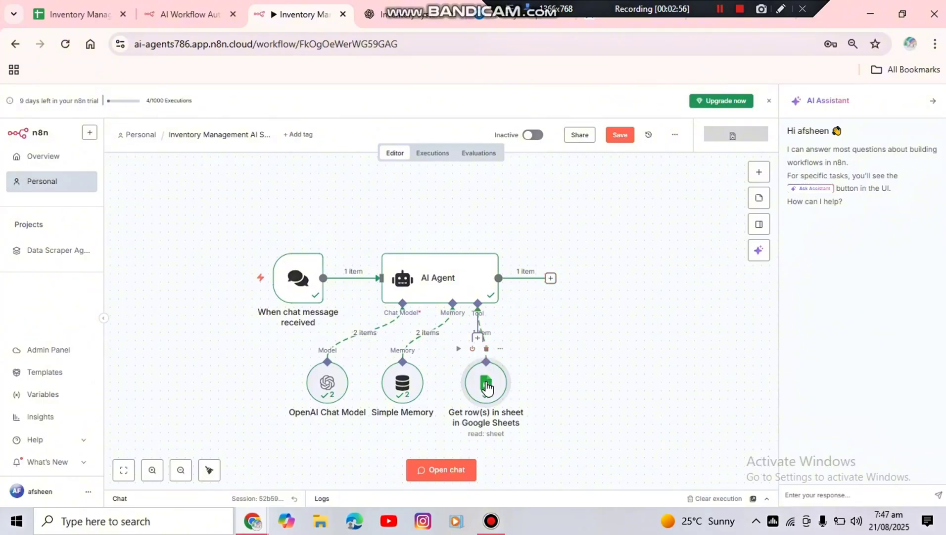
left_click_drag(487, 388, 584, 324)
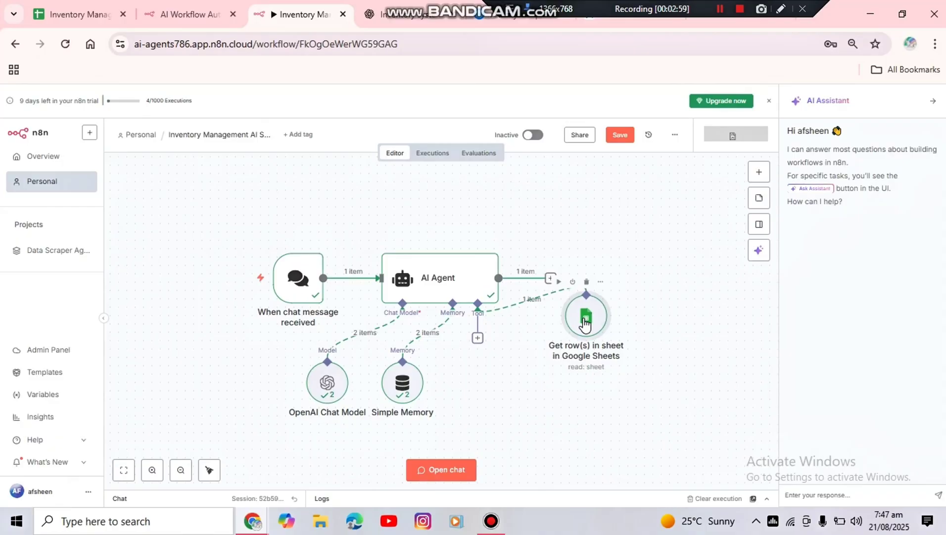
left_click(585, 350)
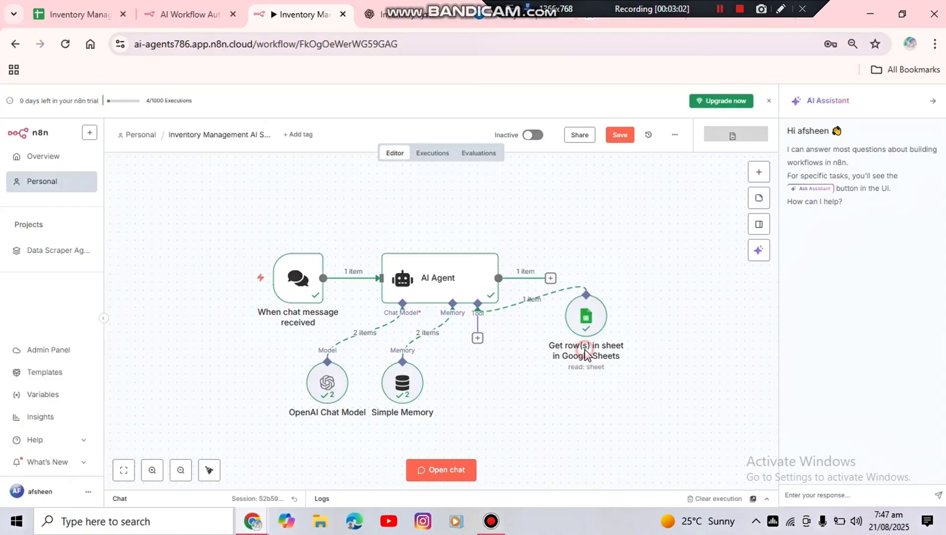
Rename the AI Agent node as "Search Inventory" and return to the canvas
left_click(585, 328)
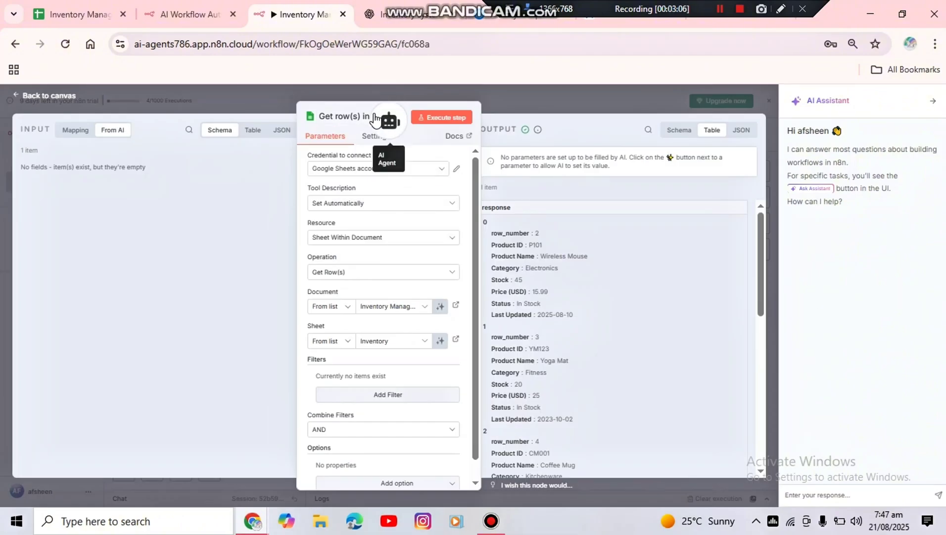
left_click(375, 114)
left_click(354, 113)
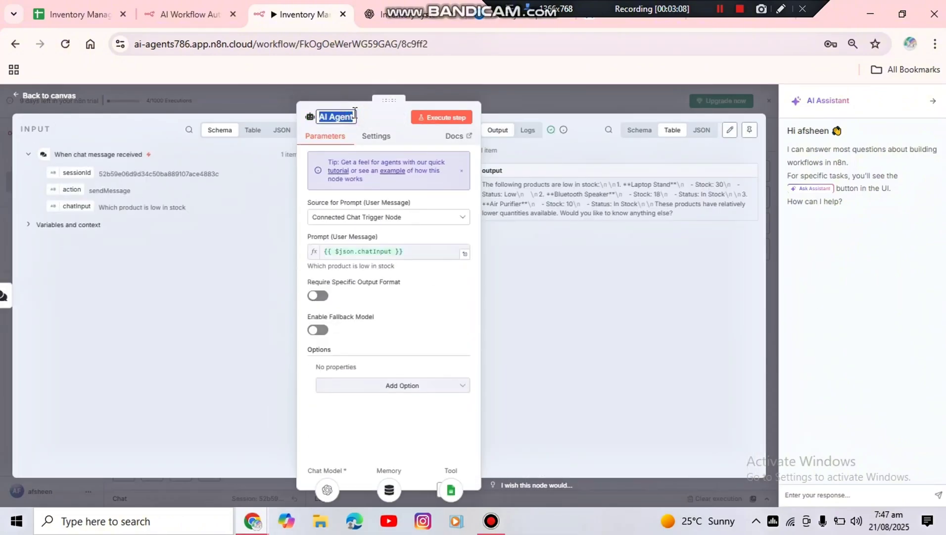
type("Search Inventory")
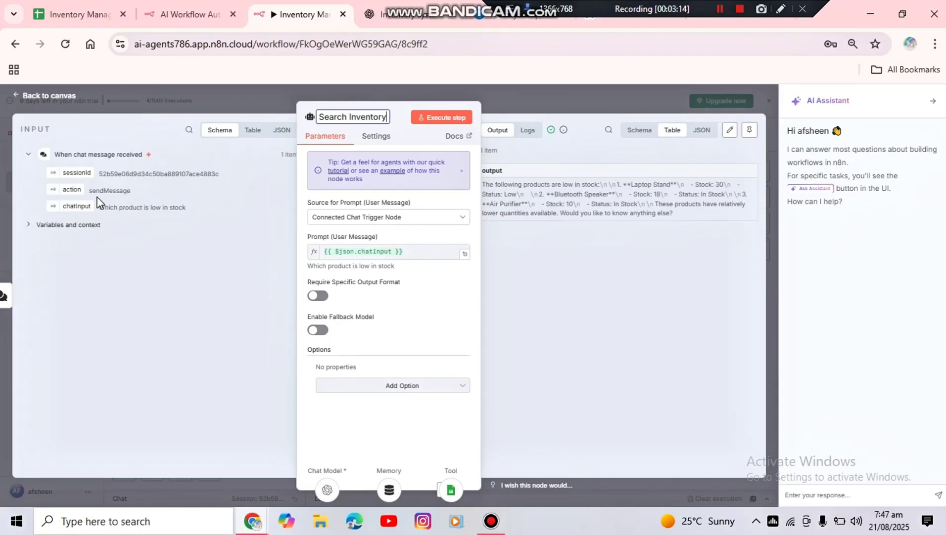
left_click(45, 97)
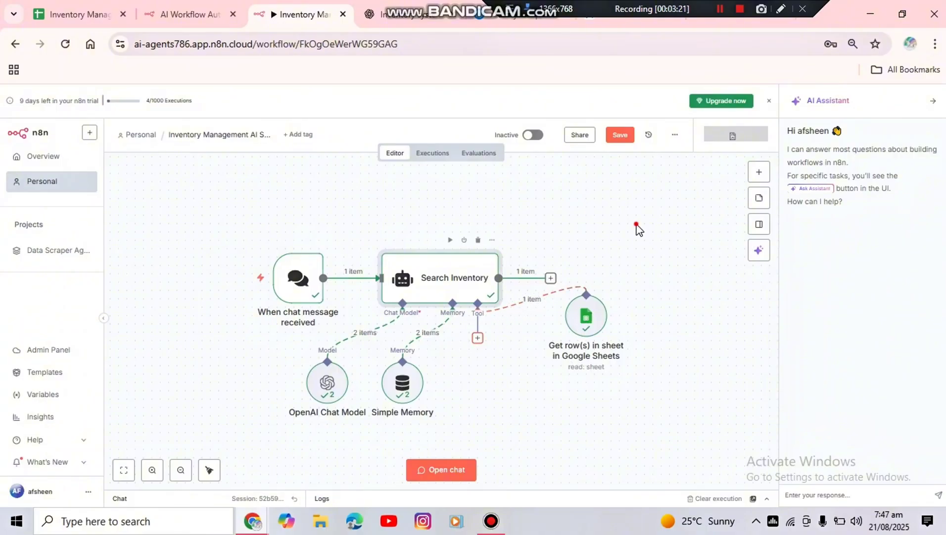
Add a second Google Sheets Tool to the agent's tool connection, searching for "google sheets"
left_click(637, 224)
type("google")
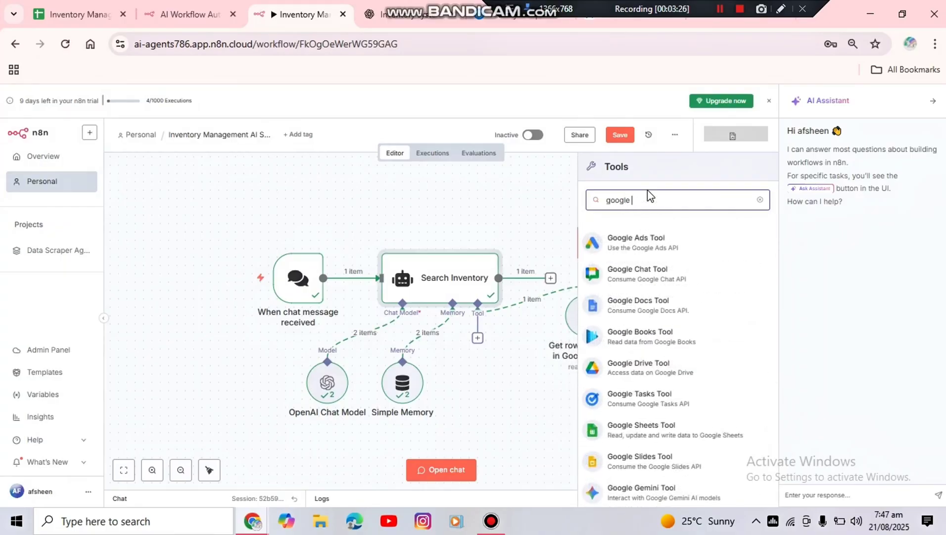
type(" sheets")
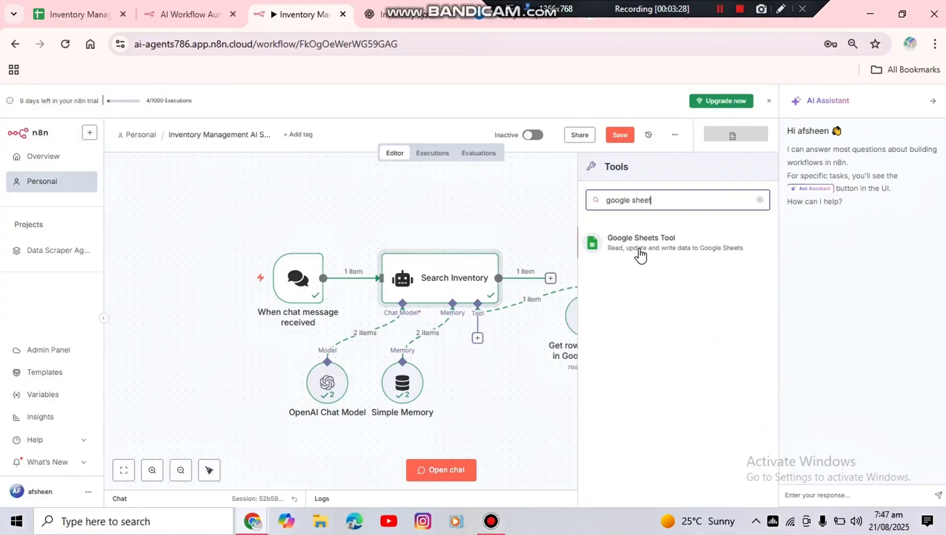
left_click(641, 250)
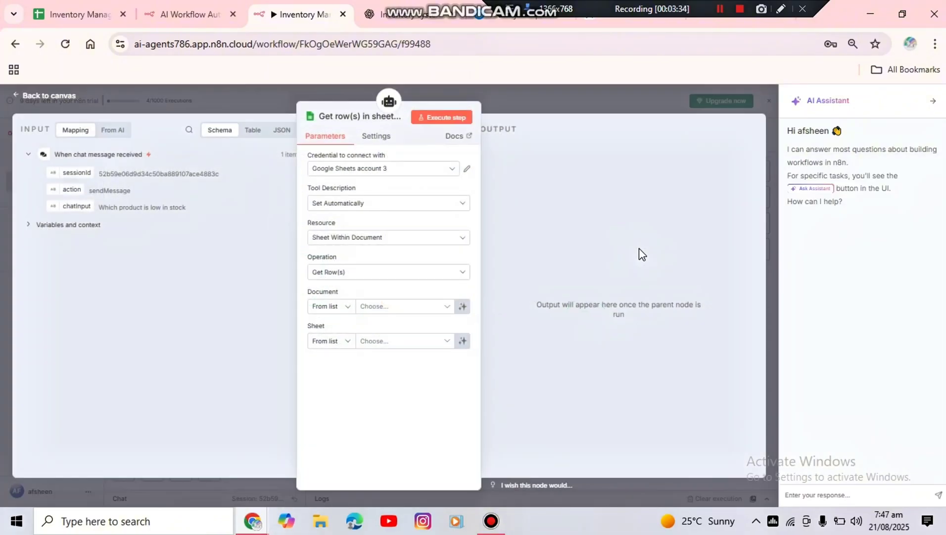
Use Google Sheets account 3 as the new tool's credential and Sheet Within Document as its resource
left_click(418, 171)
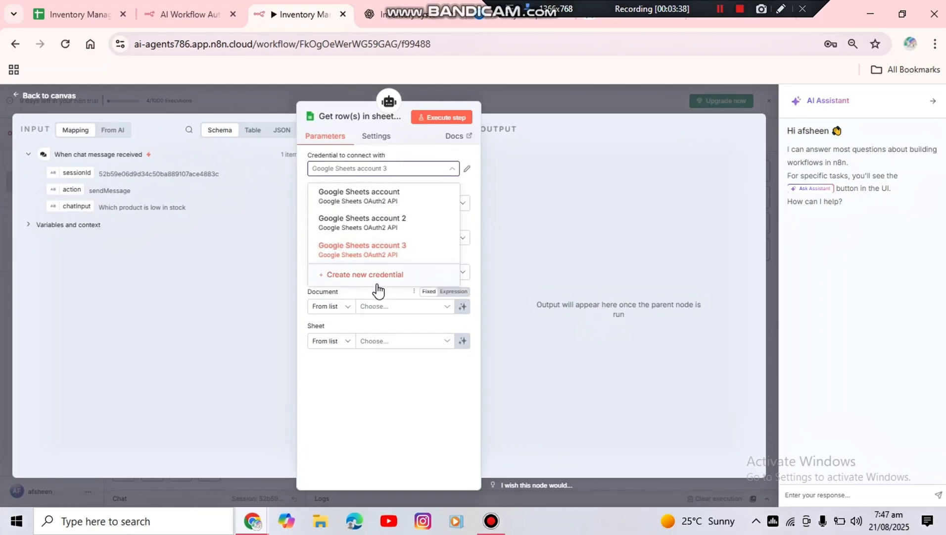
left_click(393, 256)
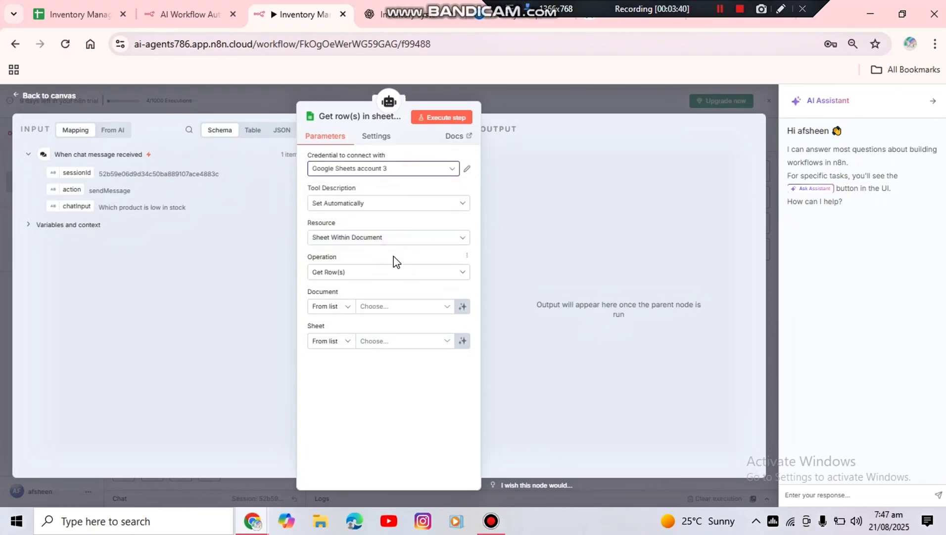
left_click(440, 171)
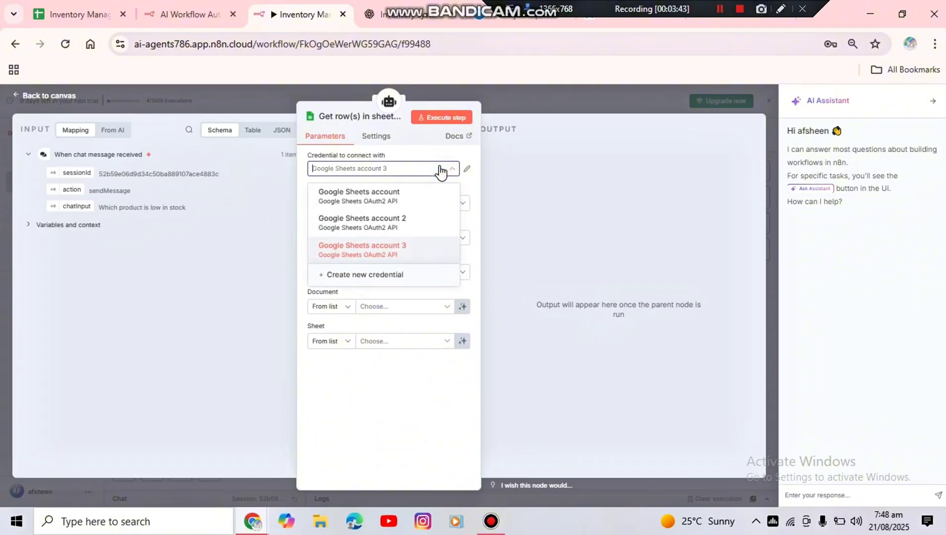
left_click(470, 184)
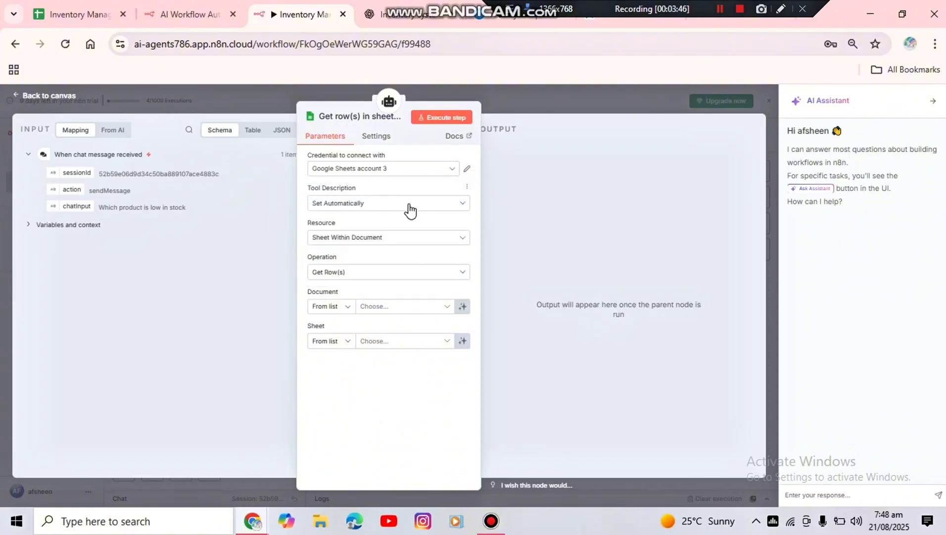
left_click(393, 244)
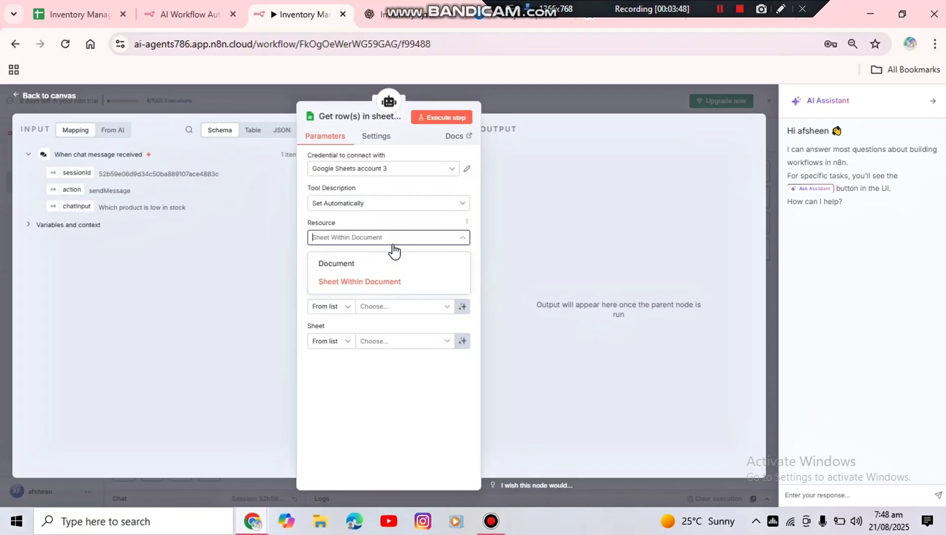
left_click(375, 283)
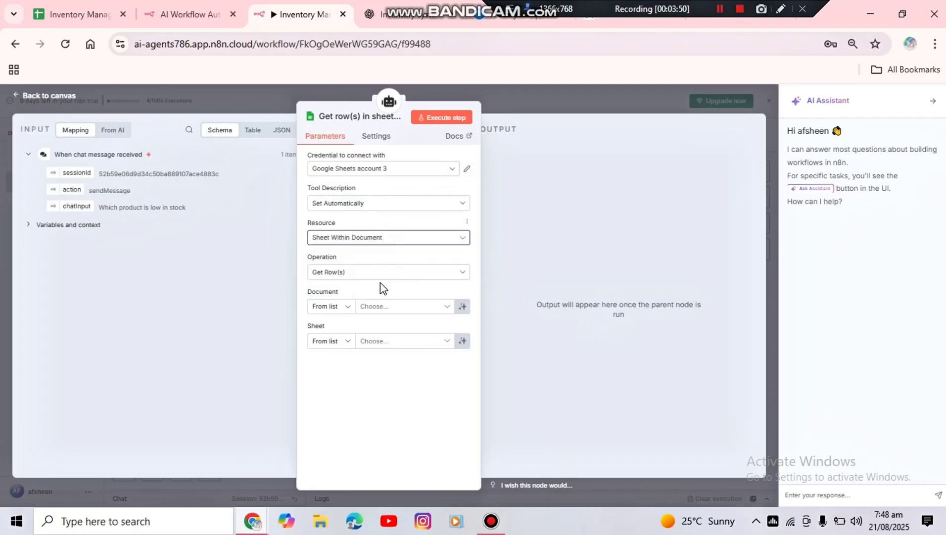
Set the new Google Sheets tool's operation to Append or Update Row
left_click(390, 276)
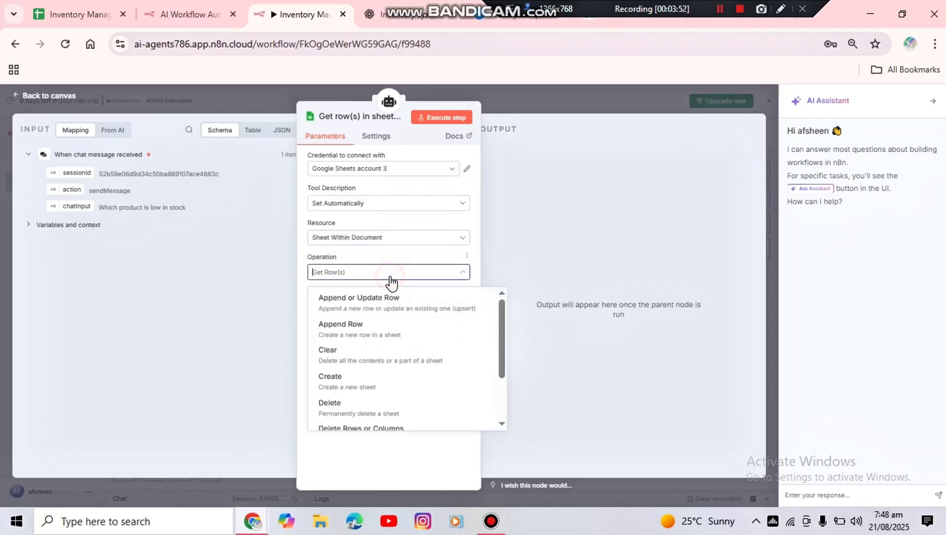
left_click(390, 280)
left_click(391, 280)
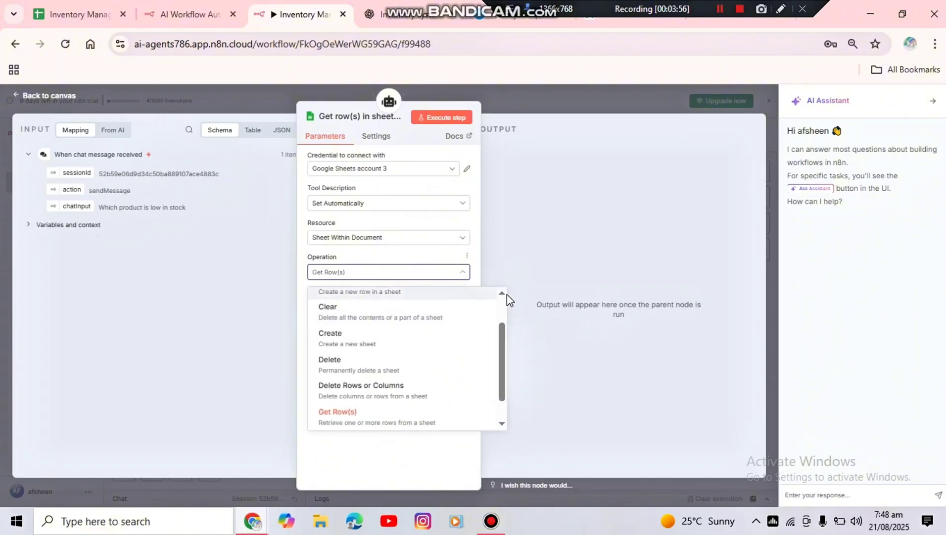
left_click(503, 296)
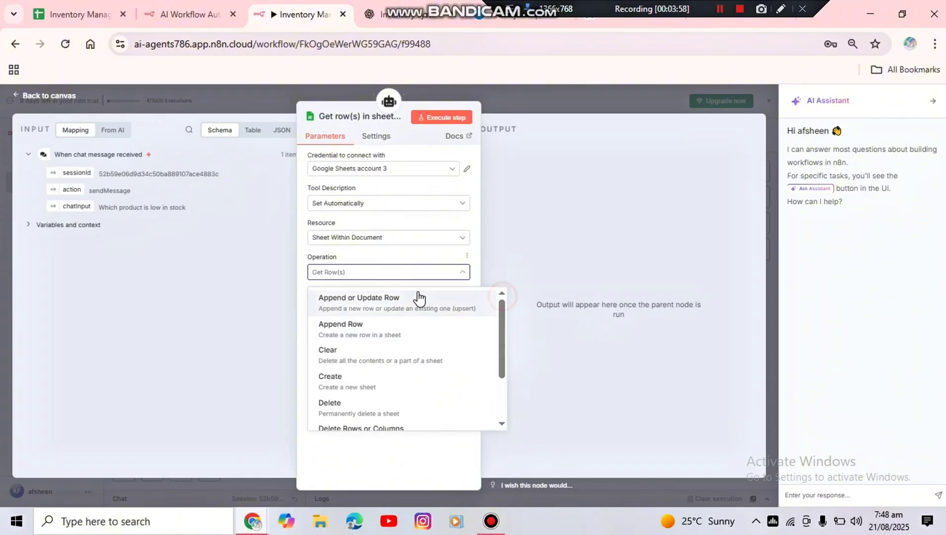
left_click(394, 307)
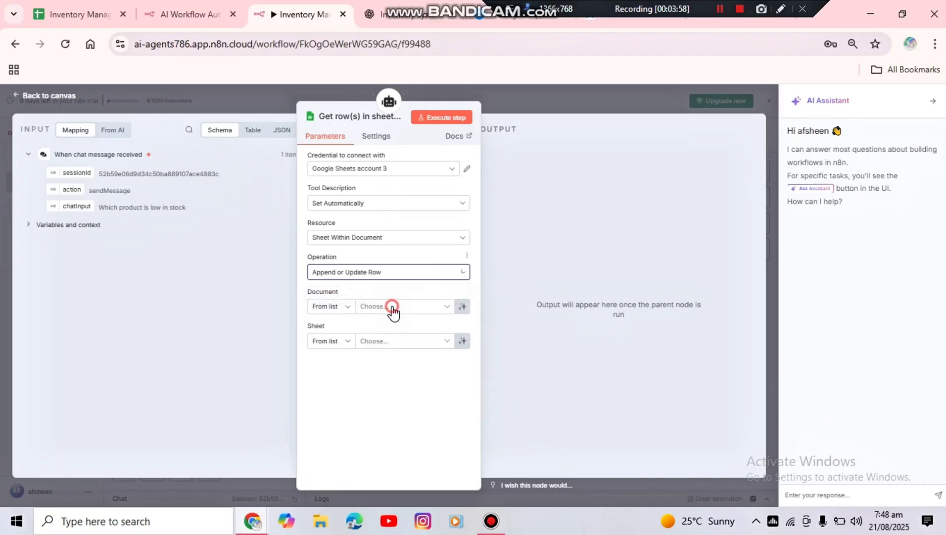
Choose the Inventory Management document and its Inventory sheet for the append-or-update tool
left_click(431, 311)
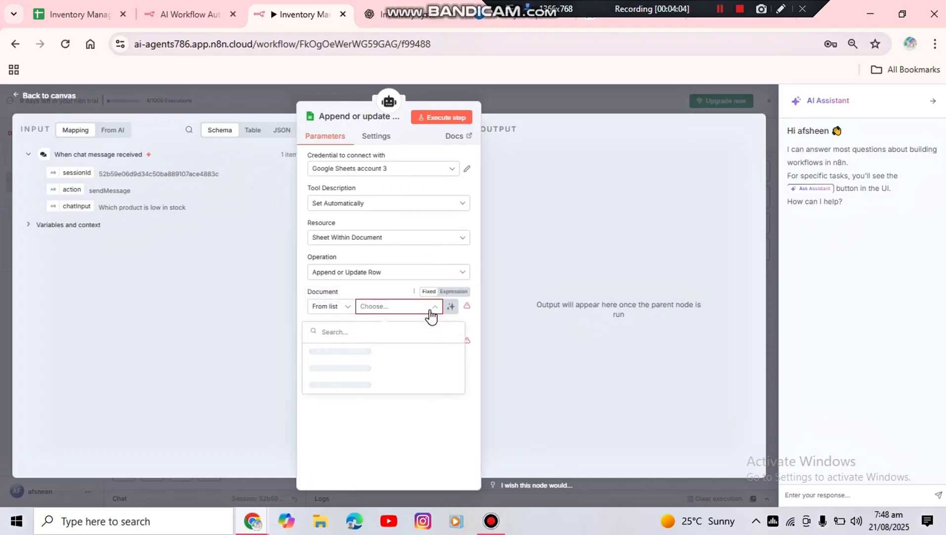
left_click(379, 361)
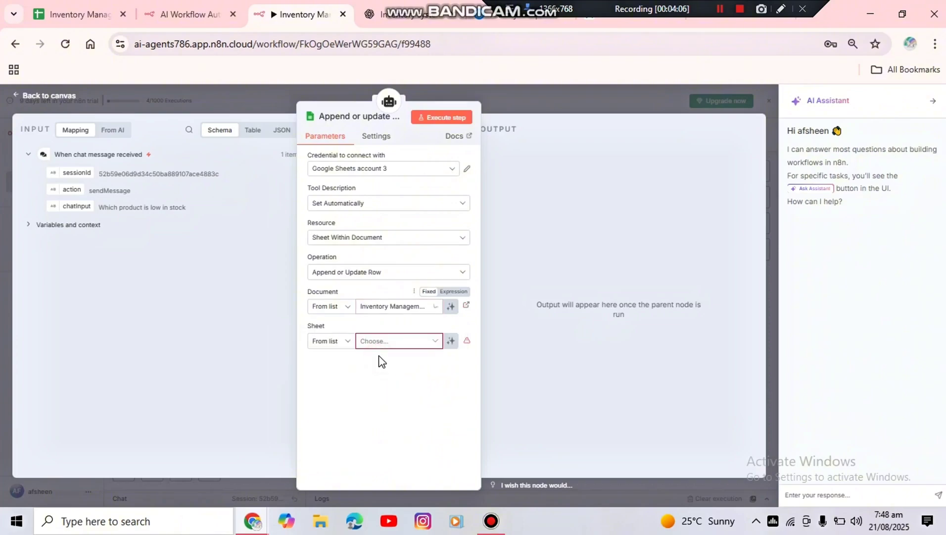
left_click(401, 349)
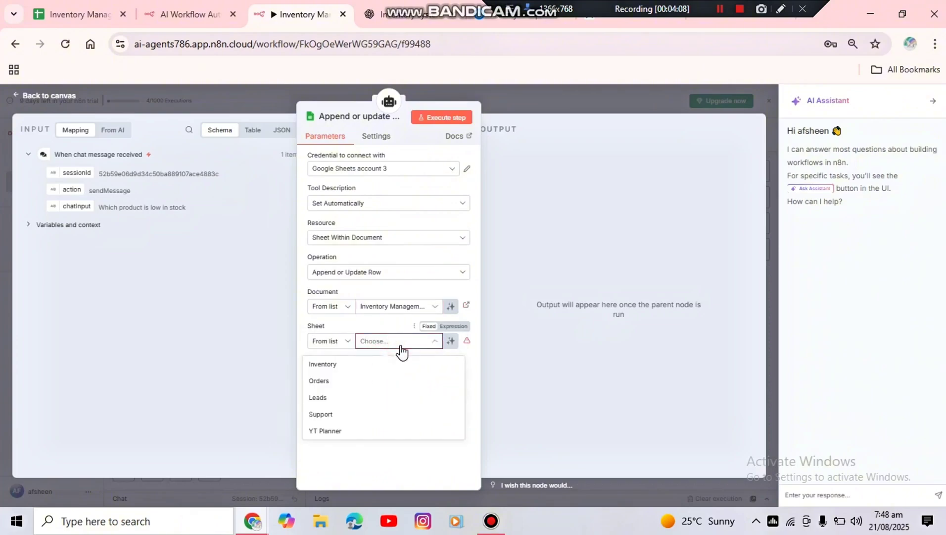
left_click(356, 364)
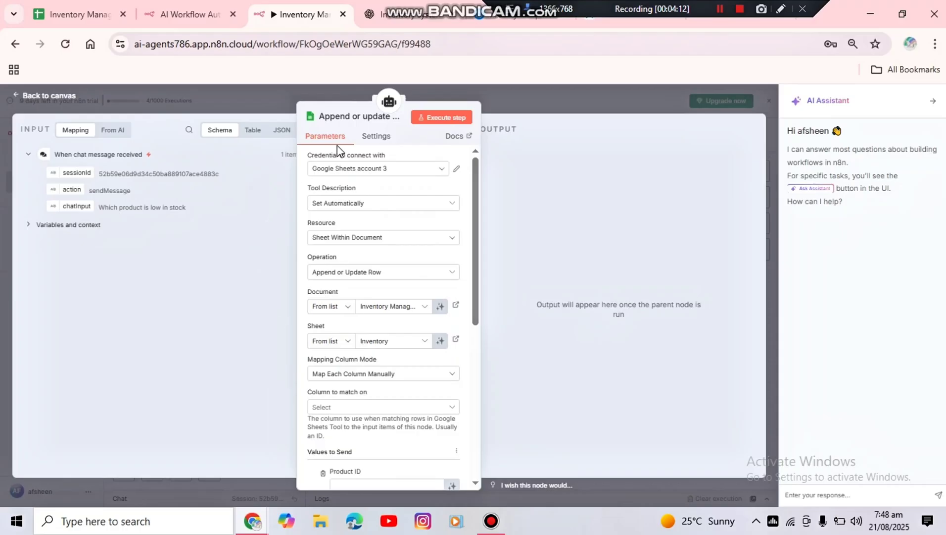
Rename the append-or-update tool node as "update inventory" and return to the canvas
left_click(357, 119)
type("u")
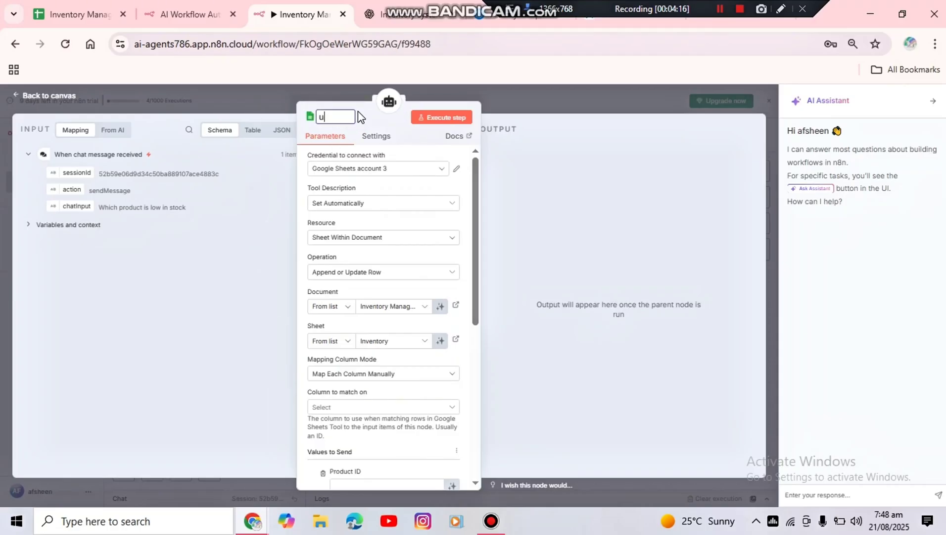
type("pdate inventory")
left_click(46, 97)
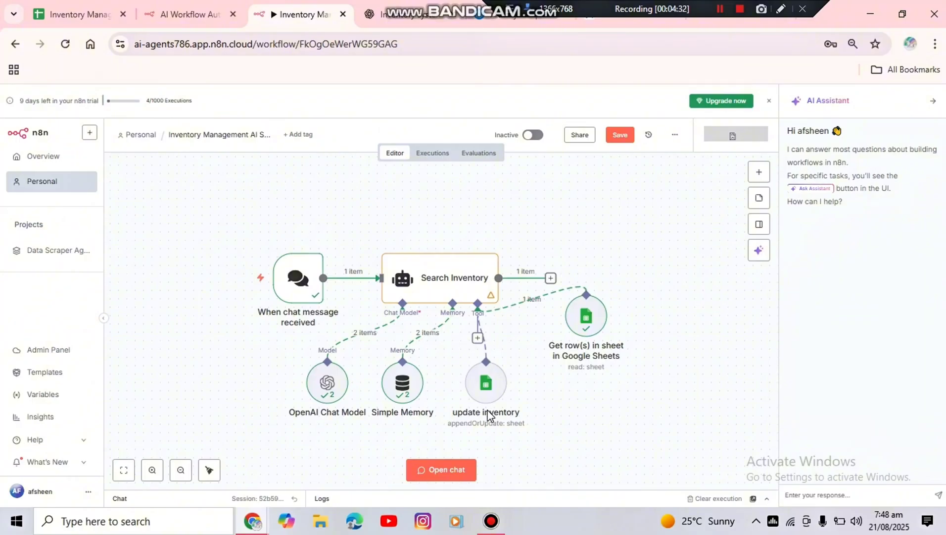
left_click(461, 278)
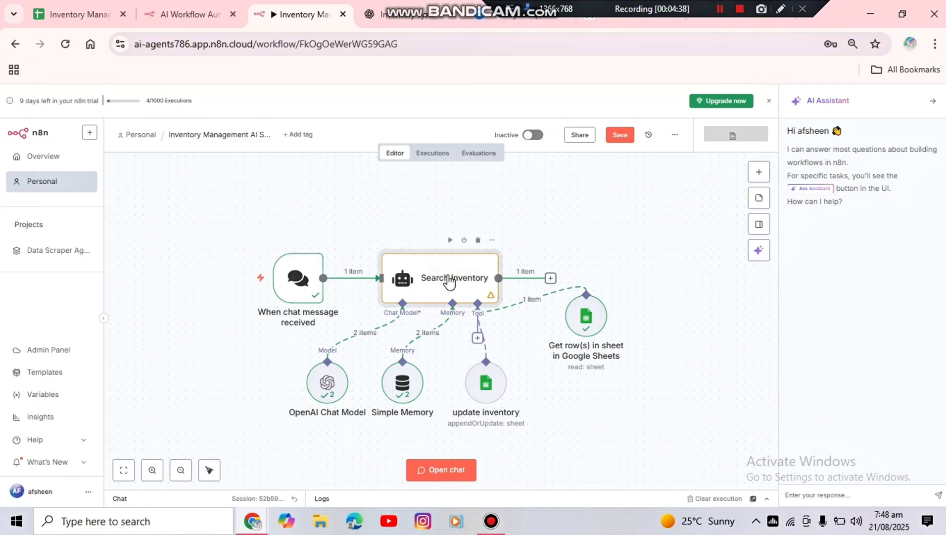
left_click(721, 14)
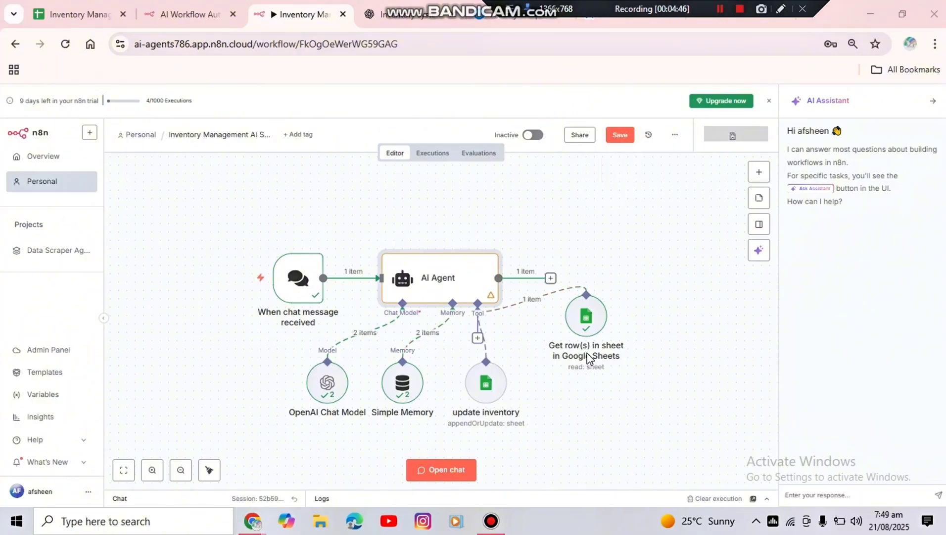
Rename the Get row(s) in sheet tool node as "search inventory" and return to the canvas
scroll(589, 358, "up", 3)
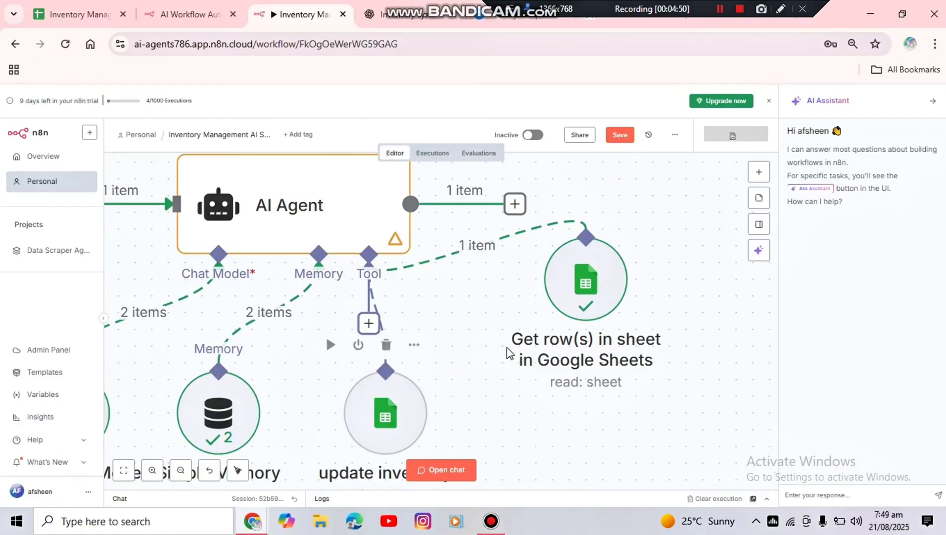
key("ctrl+minus")
key("ctrl+minus")
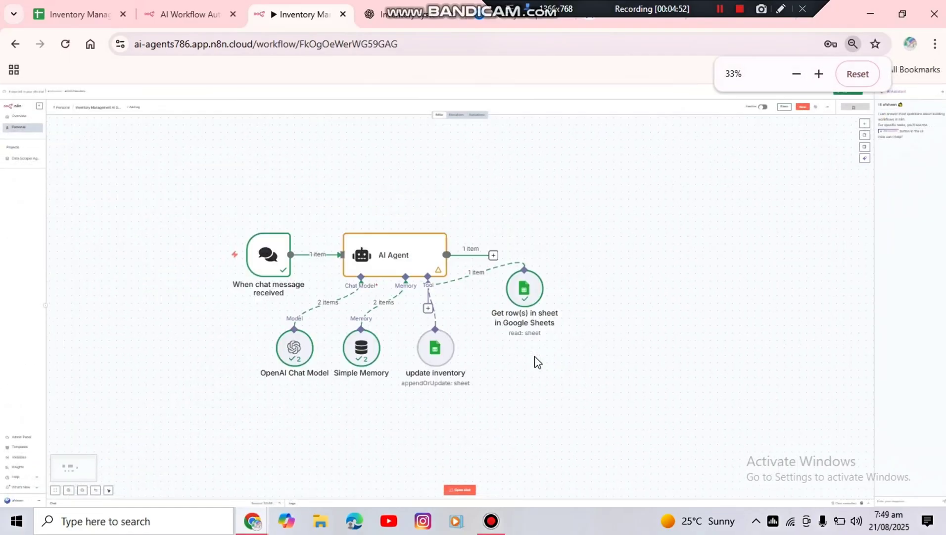
key("ctrl+plus")
key("ctrl+plus")
key("ctrl+plus")
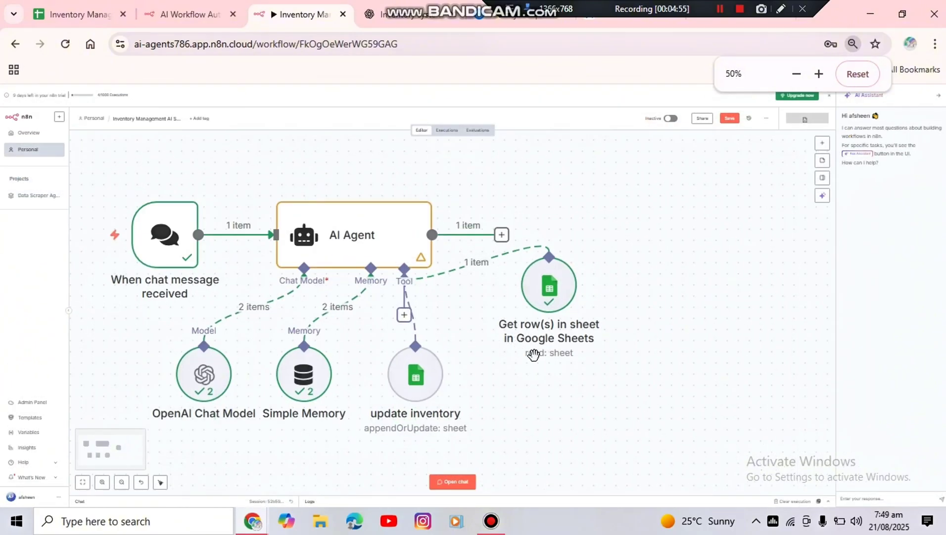
key("ctrl+minus")
double_click(526, 289)
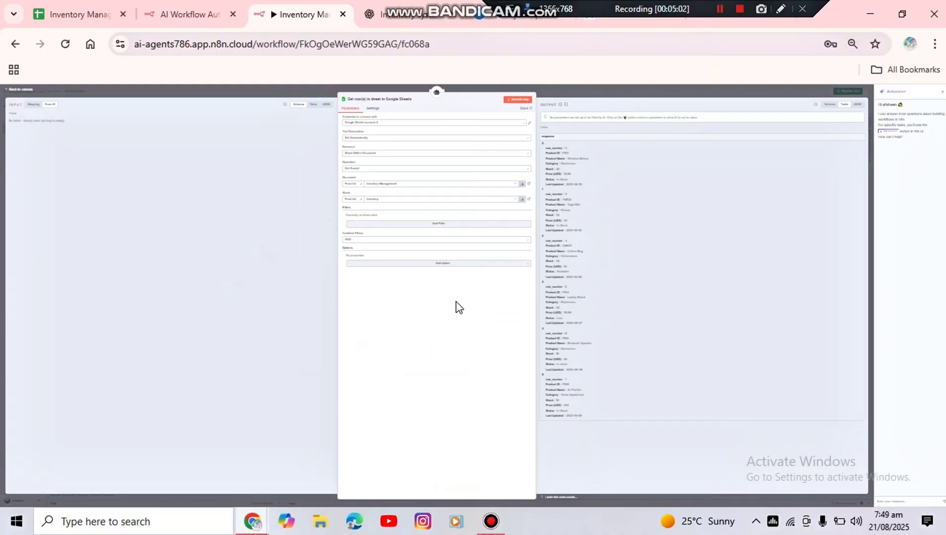
key("ctrl+plus")
key("ctrl+plus")
key("ctrl+plus")
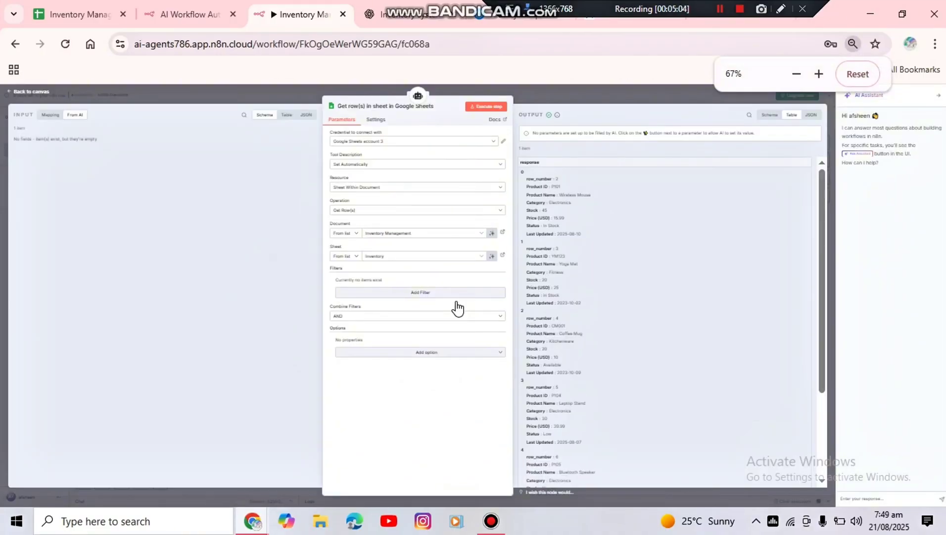
key("ctrl+plus")
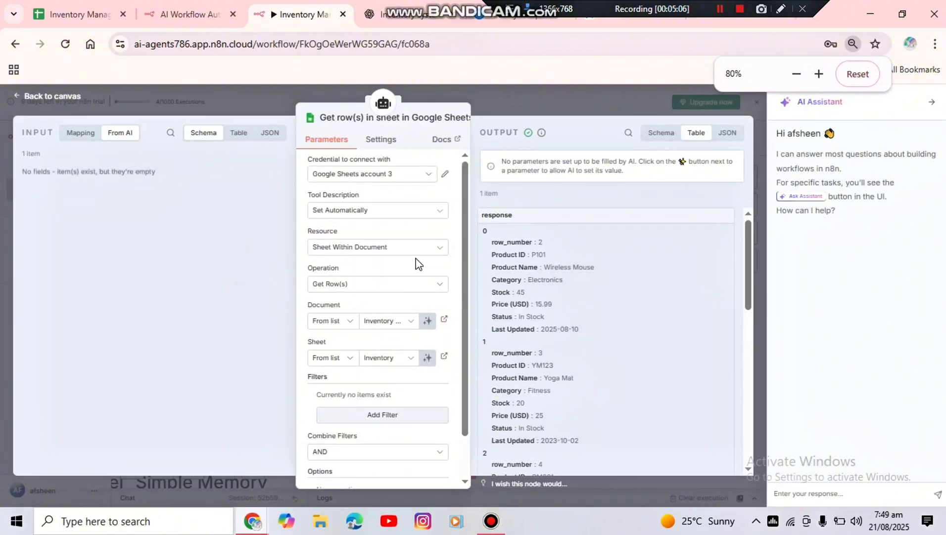
left_click(349, 119)
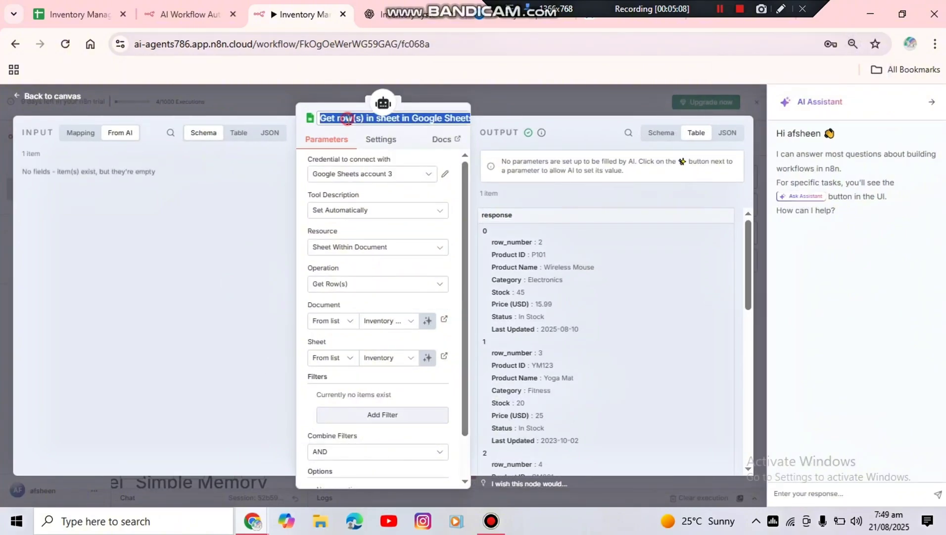
type("S")
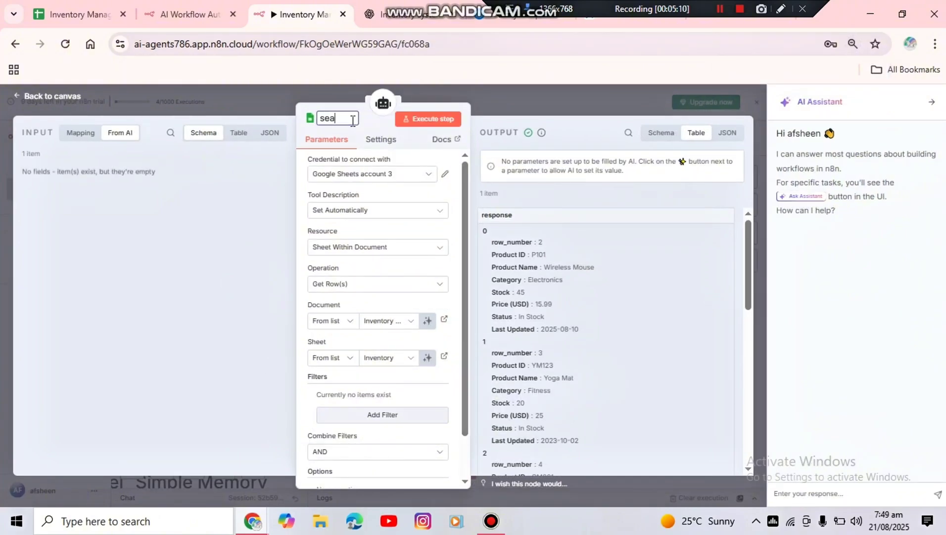
type("earch inventory")
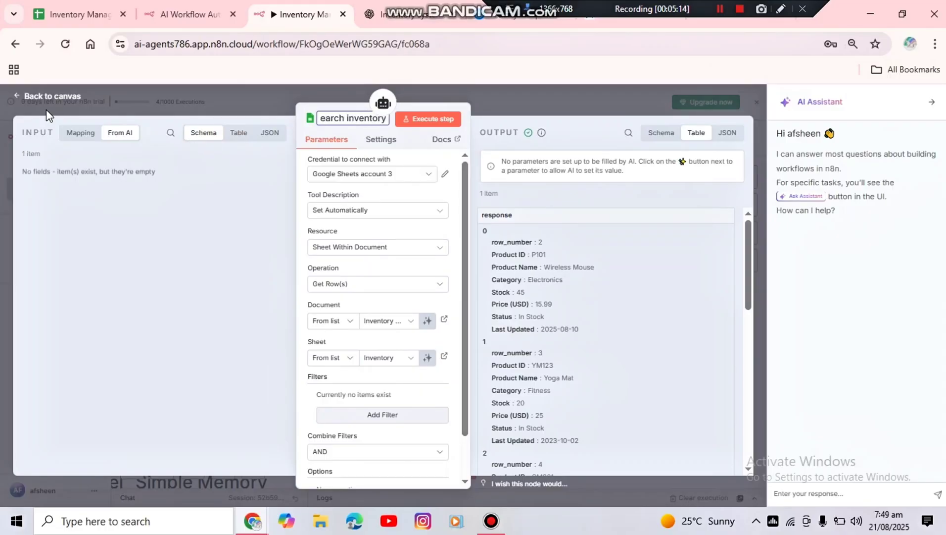
left_click(54, 98)
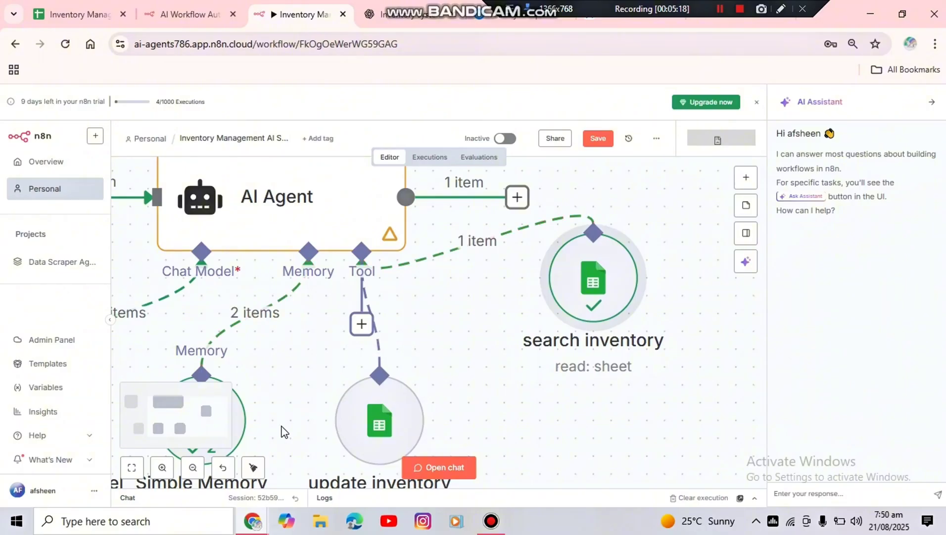
Bring the whole workflow into view and open its test chat
left_click(191, 472)
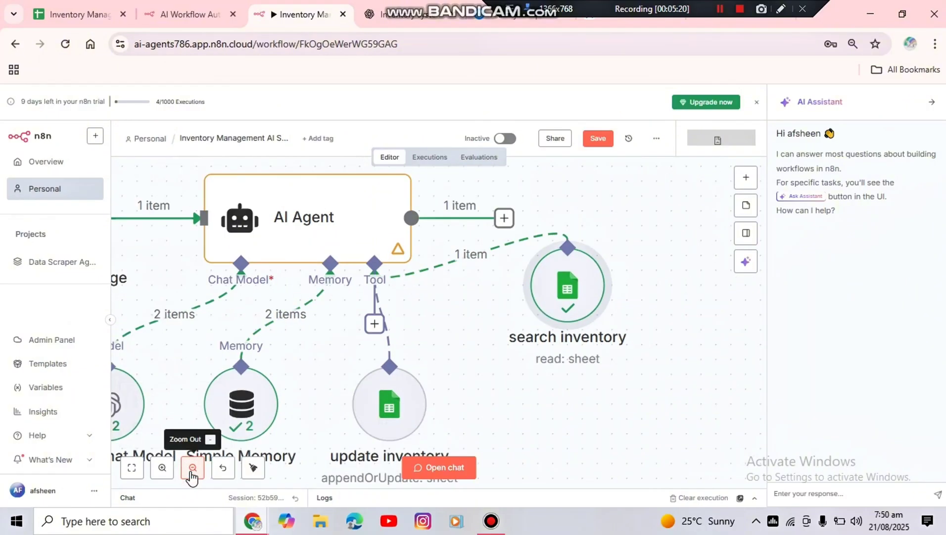
left_click(192, 473)
left_click(192, 472)
left_click(192, 474)
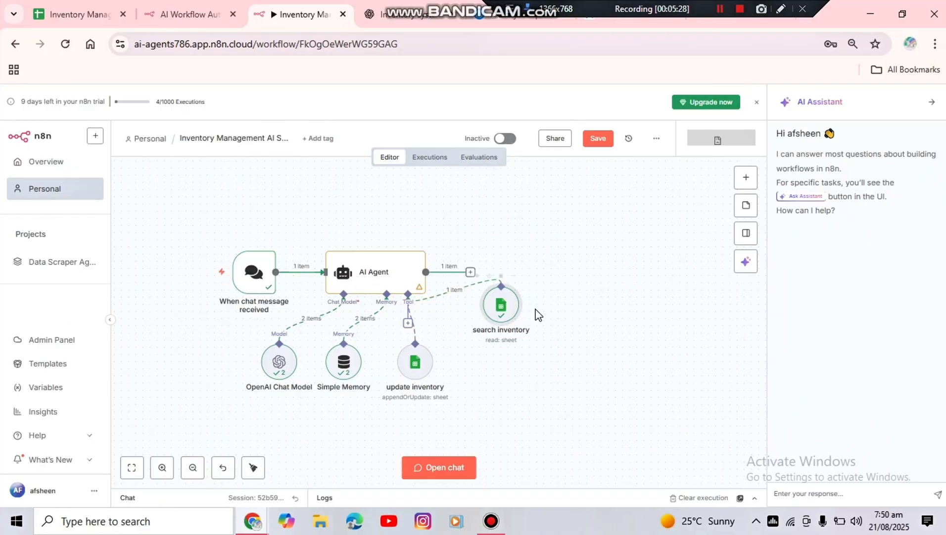
left_click(445, 472)
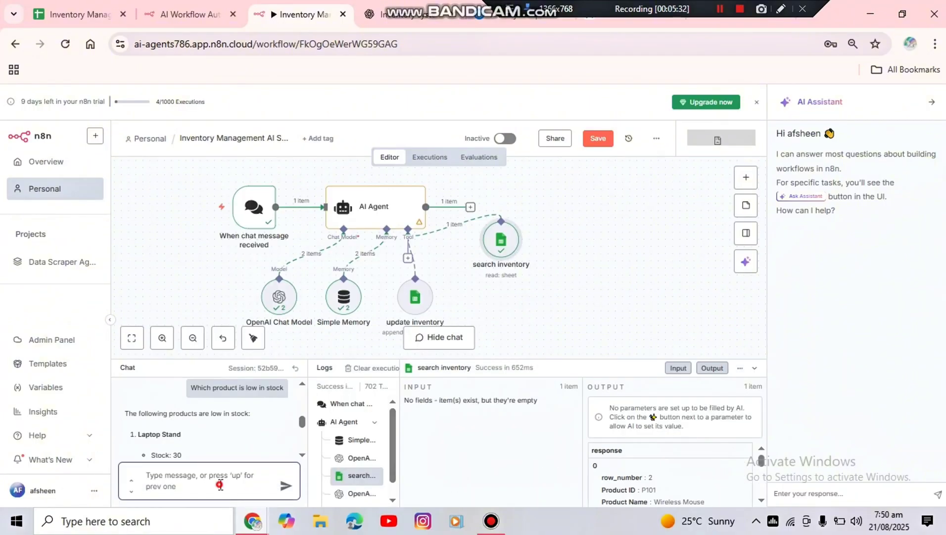
Consult the Inventory sheet, send the agent "kindly update price of laptop stand to 50 USD", and dismiss the error notification
left_click(76, 10)
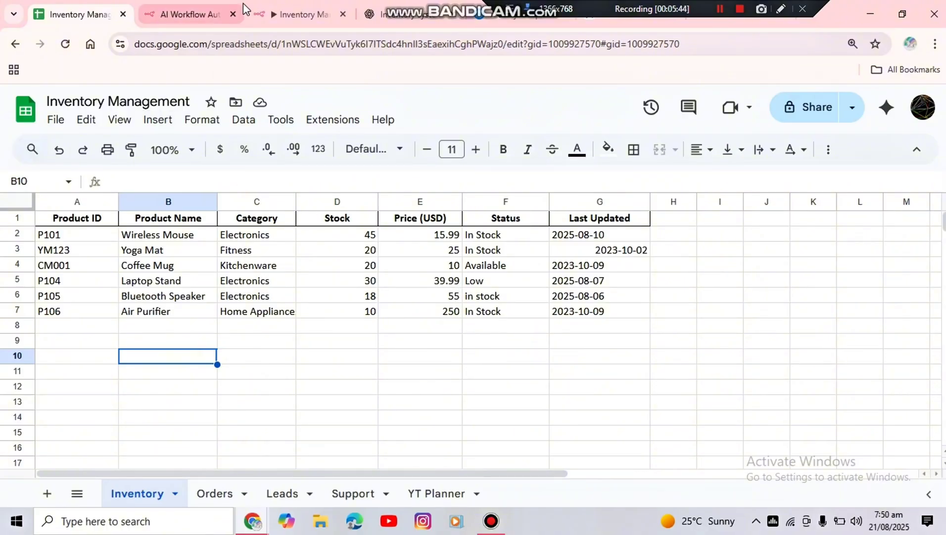
left_click(272, 13)
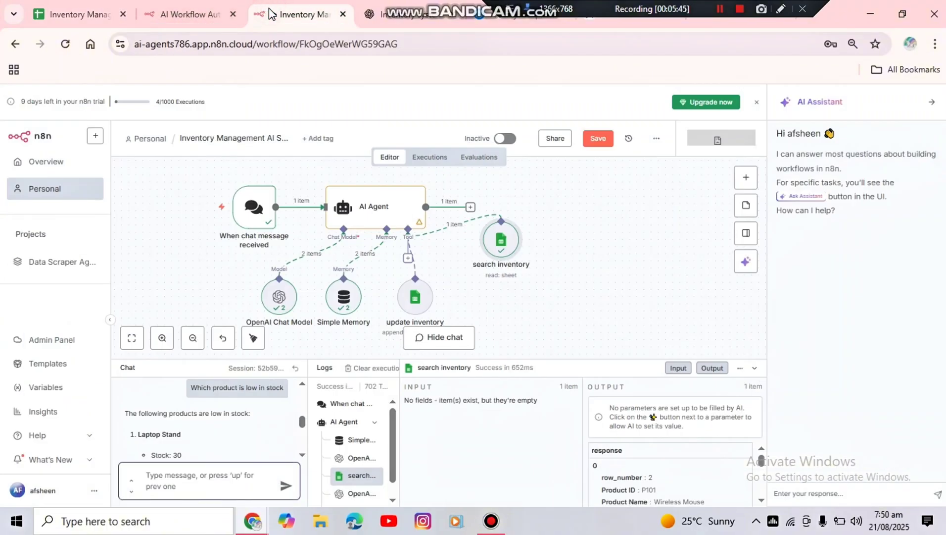
left_click(212, 467)
type("k")
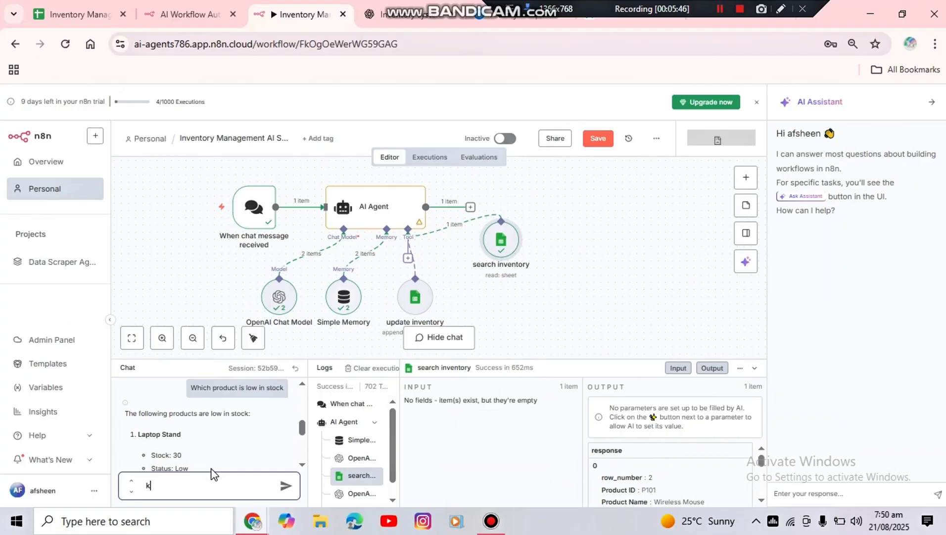
type("indly update price of lapt")
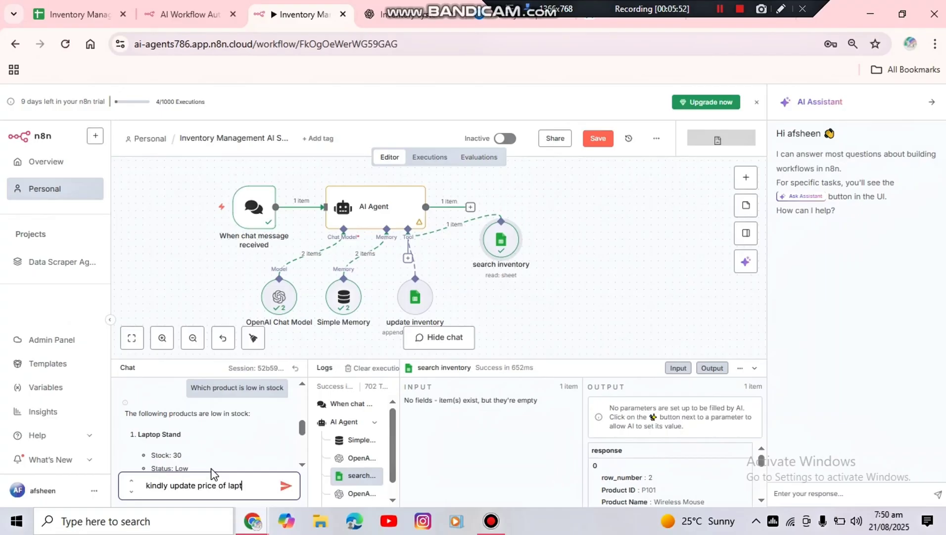
type("op stan")
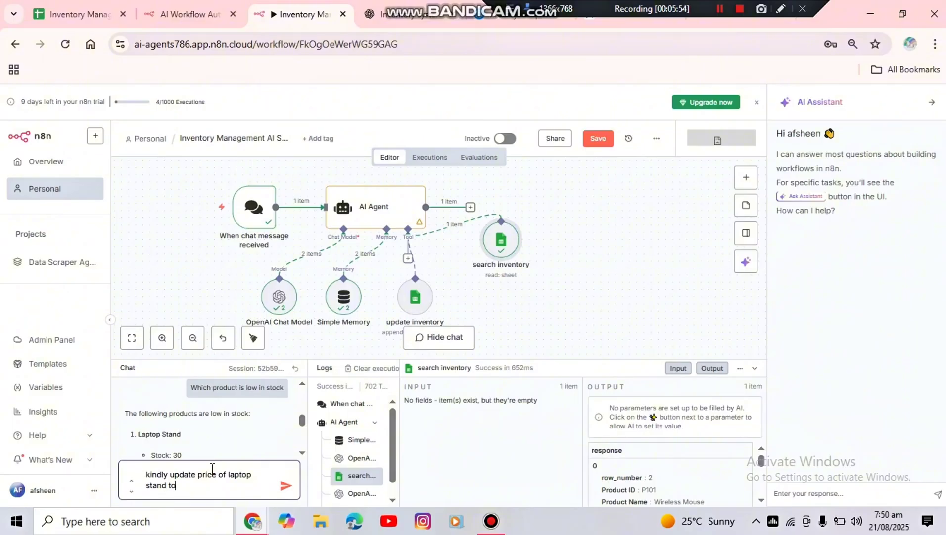
type("d to 50 u")
key("Return")
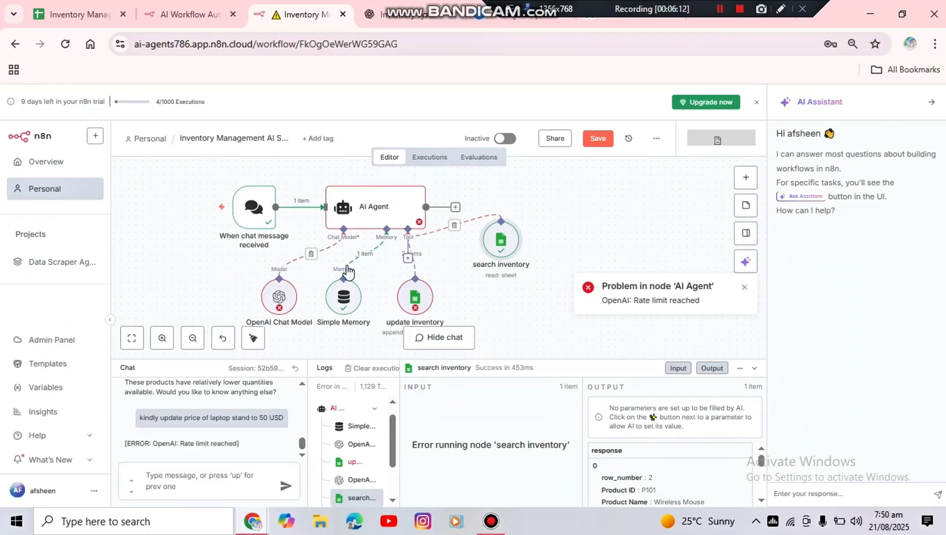
mouse_move(308, 284)
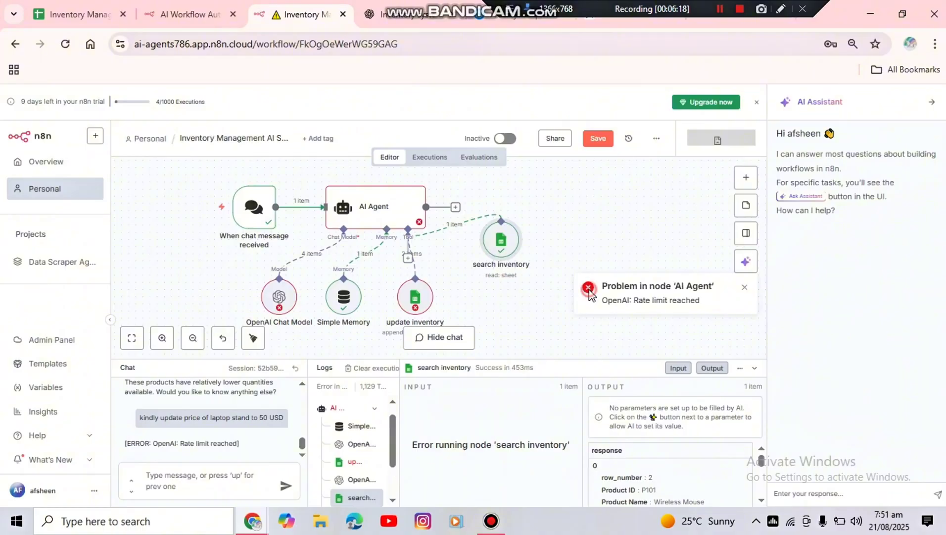
left_click(745, 289)
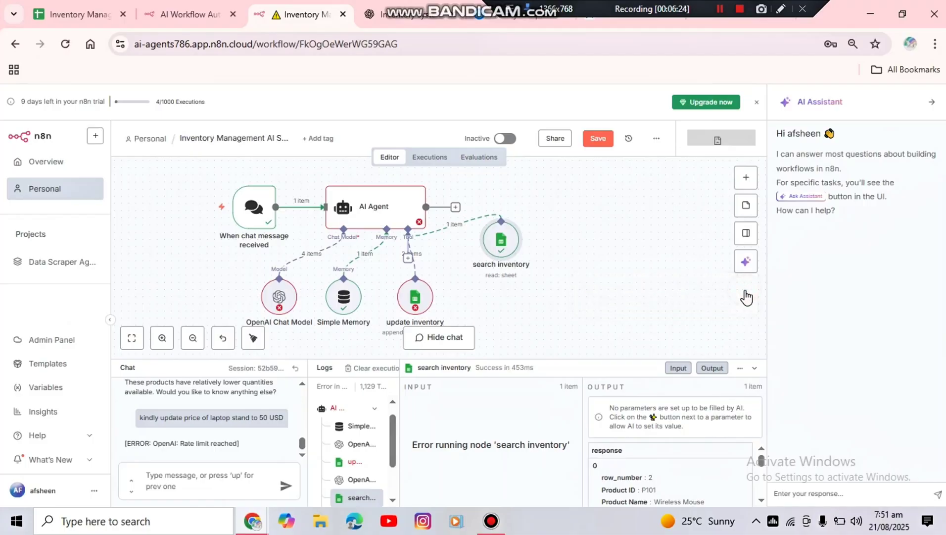
Switch to the OpenAI platform's API keys page and close the dialog showing the earlier key
left_click_drag(575, 6, 609, 45)
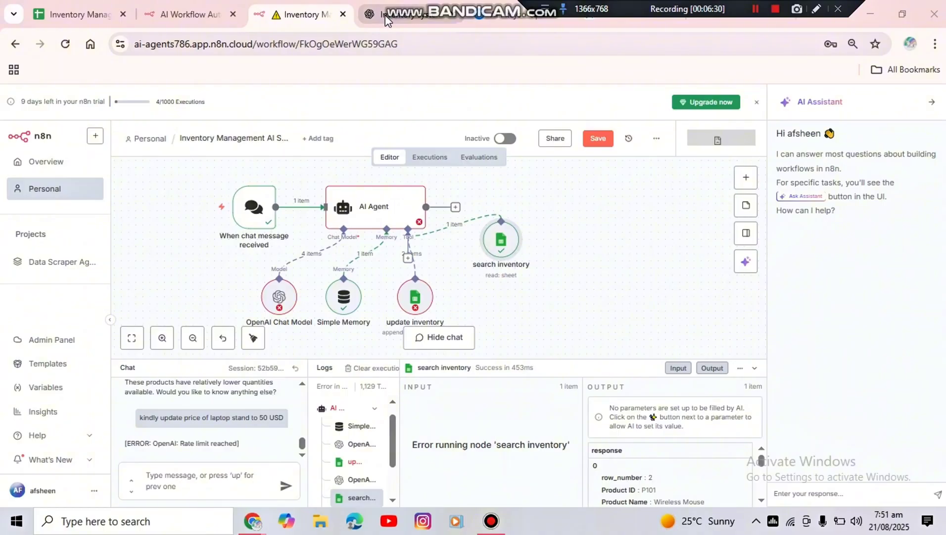
left_click(203, 7)
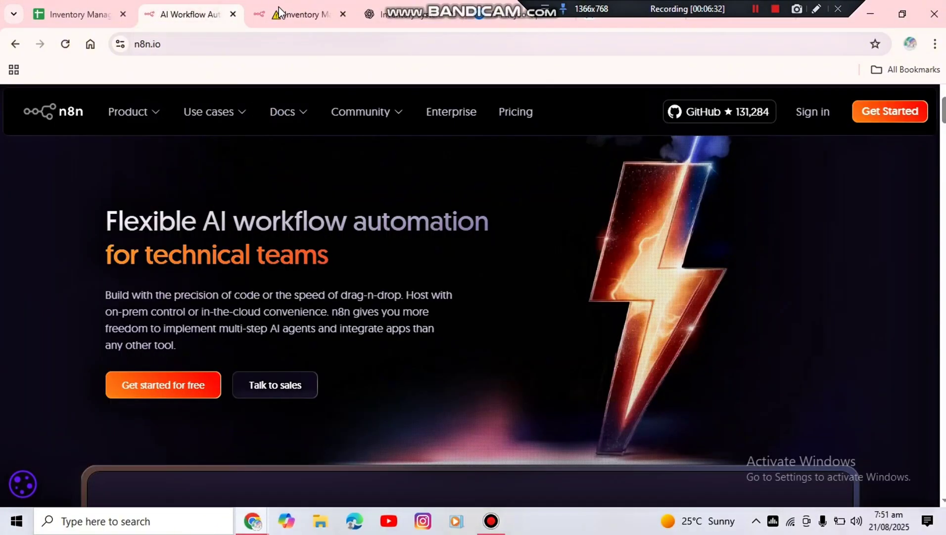
left_click(290, 8)
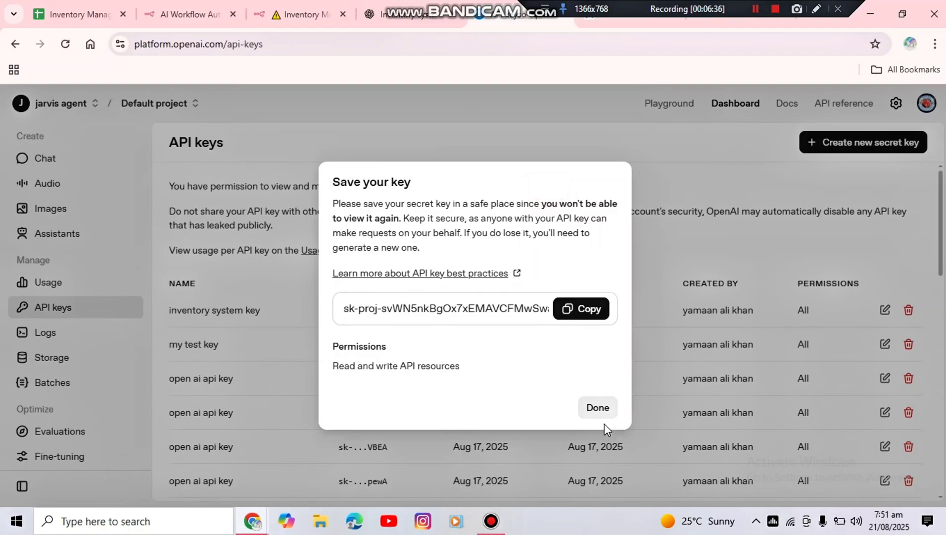
left_click(599, 411)
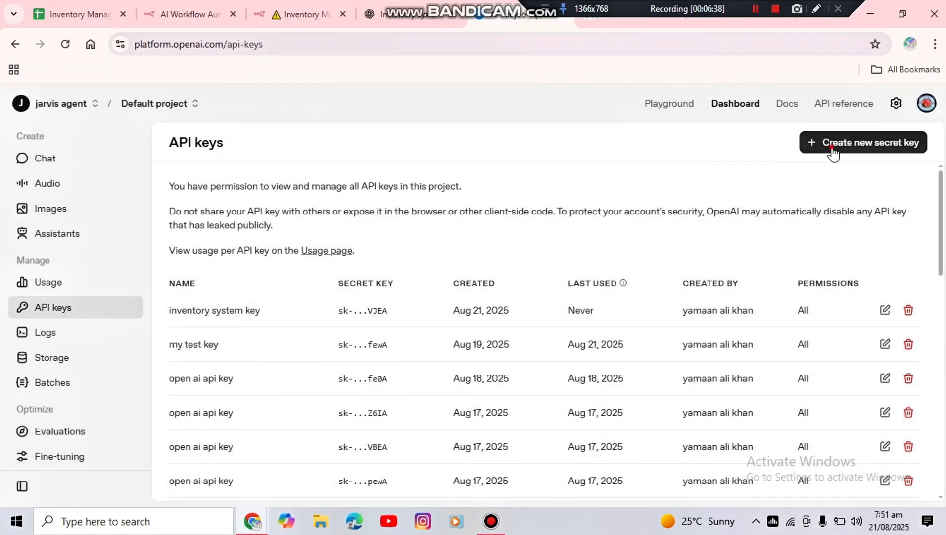
Create a new secret key named "Inventory system key" in the Default project with All permissions
left_click(829, 143)
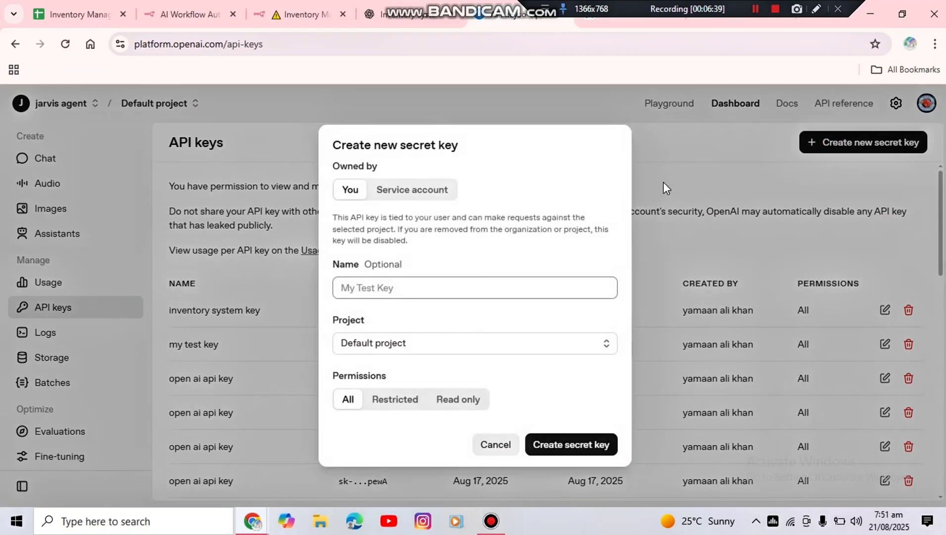
left_click(496, 279)
type("I")
key("BackSpace")
key("BackSpace")
type("IN")
type("ventro")
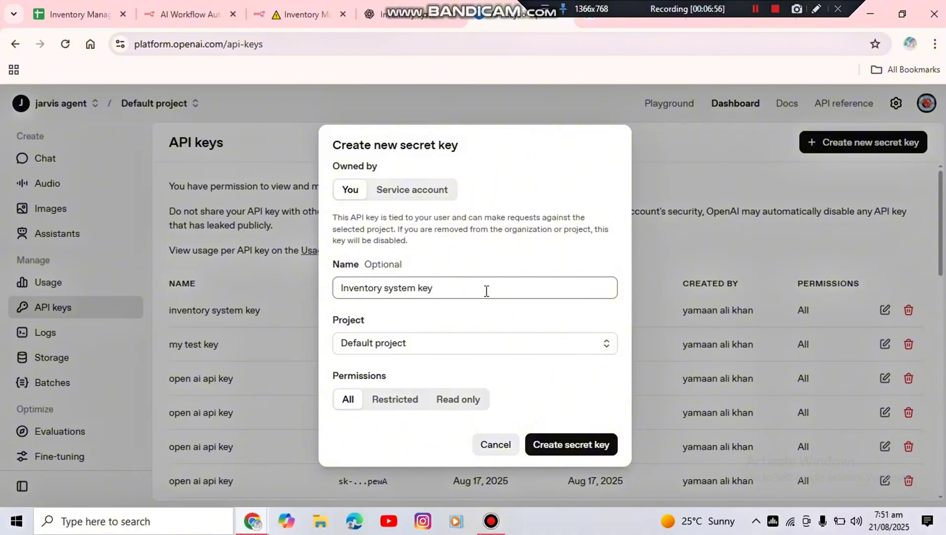
left_click(559, 455)
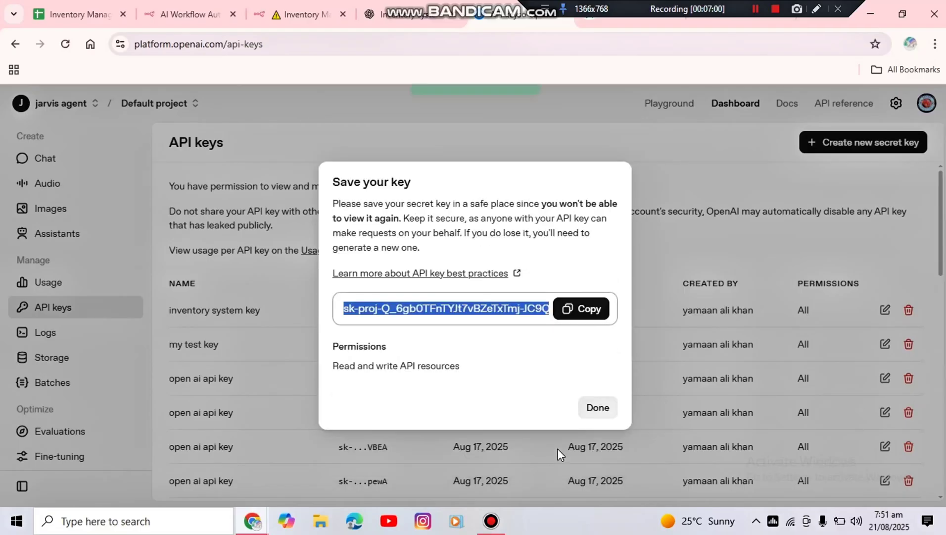
Copy the newly created secret API key to the clipboard
left_click(574, 318)
right_click(570, 314)
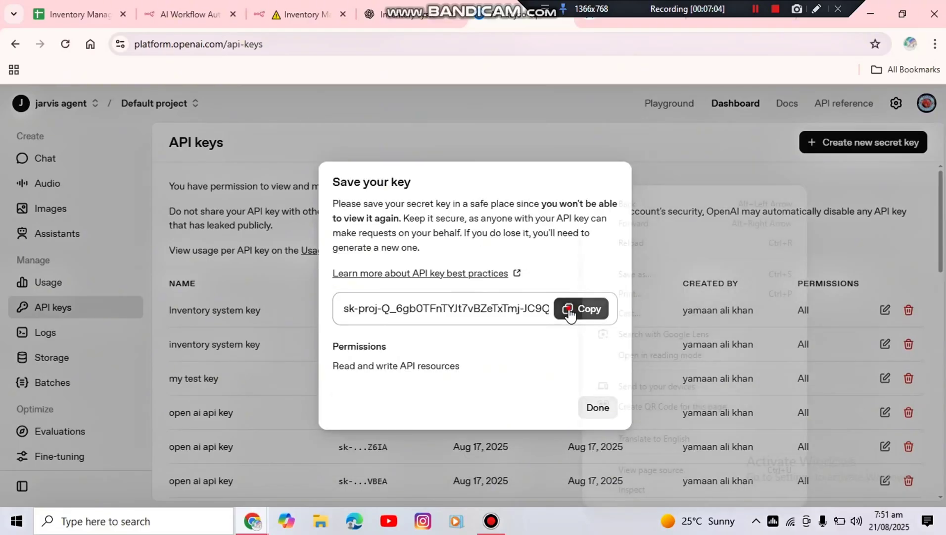
left_click(570, 313)
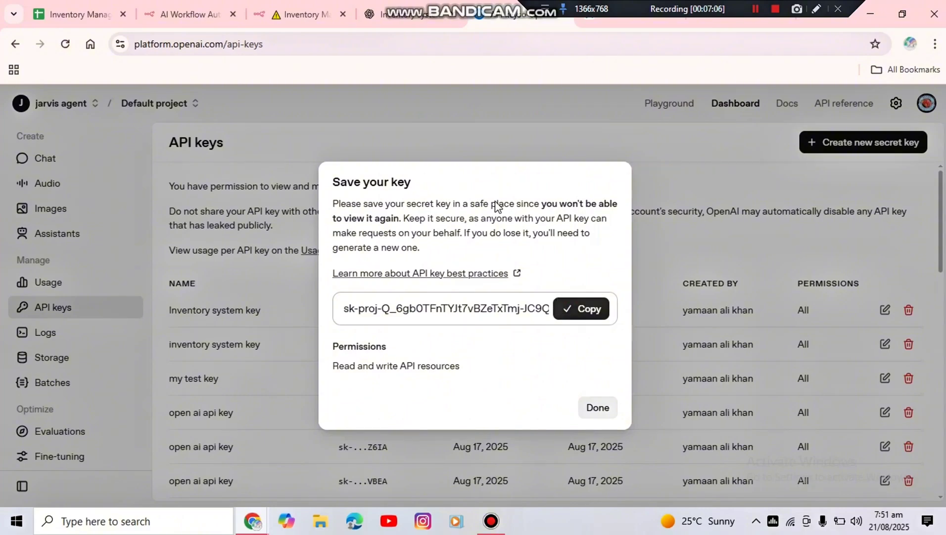
Switch to the n8n workflow and create a new OpenAI credential for the OpenAI Chat Model node, pasting the copied API key
left_click(304, 24)
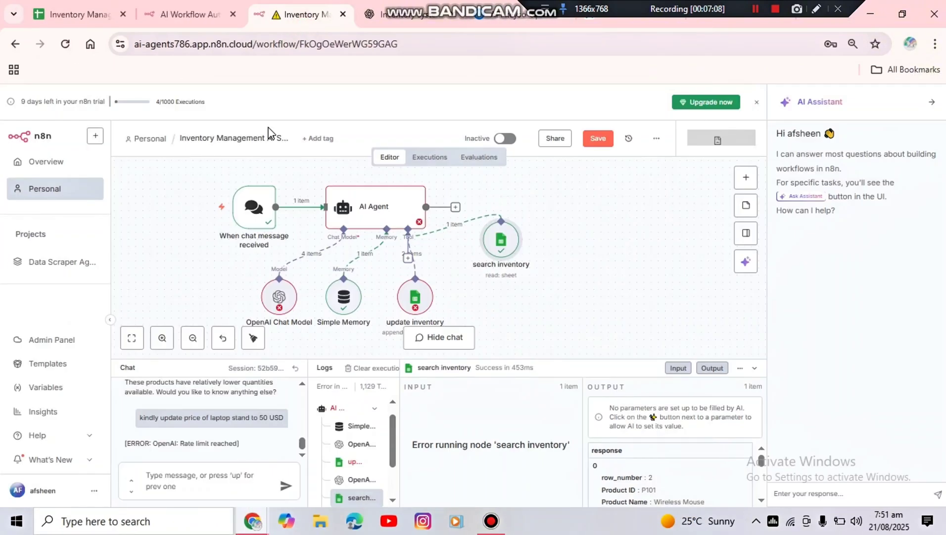
left_click(436, 337)
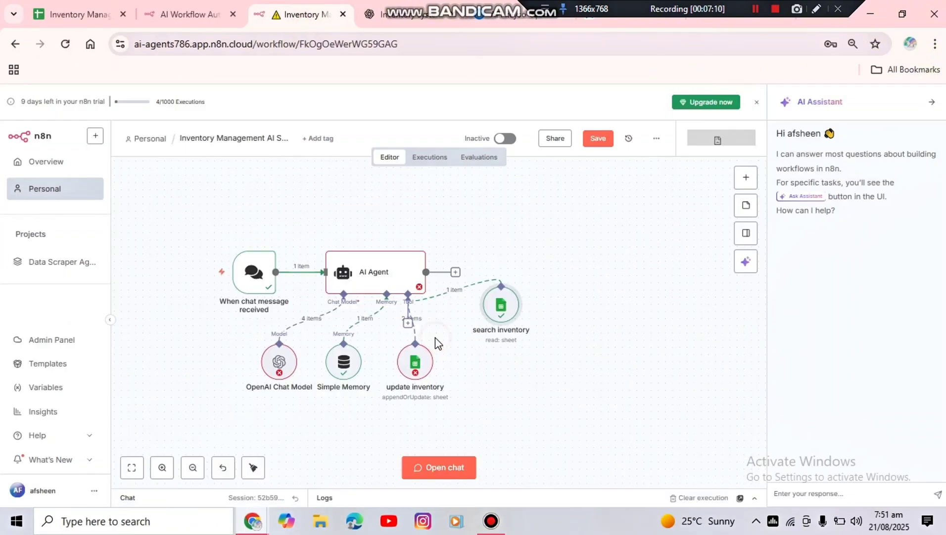
double_click(277, 366)
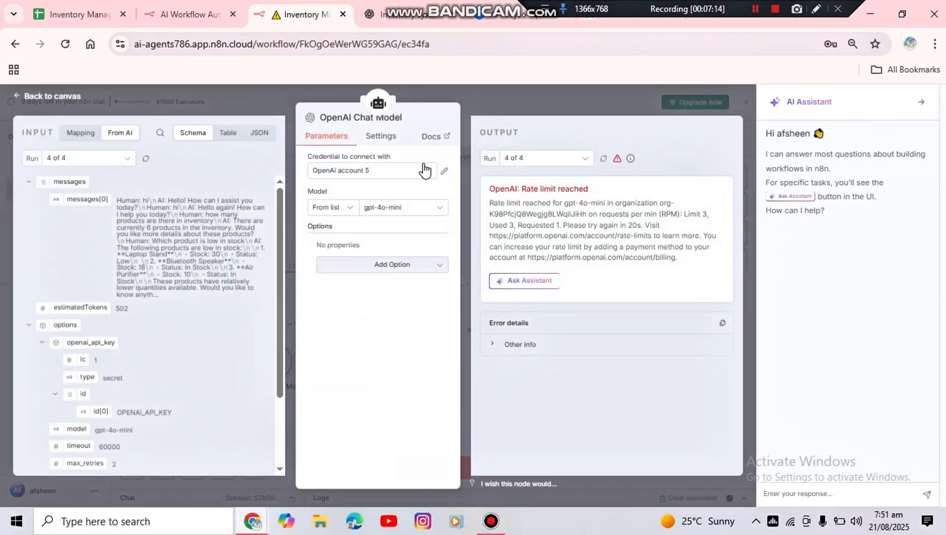
left_click(425, 171)
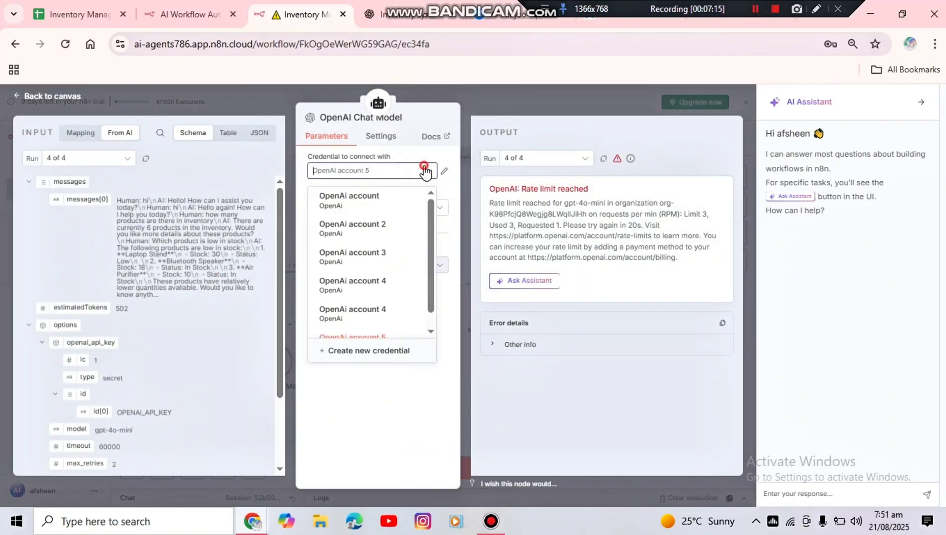
left_click(345, 353)
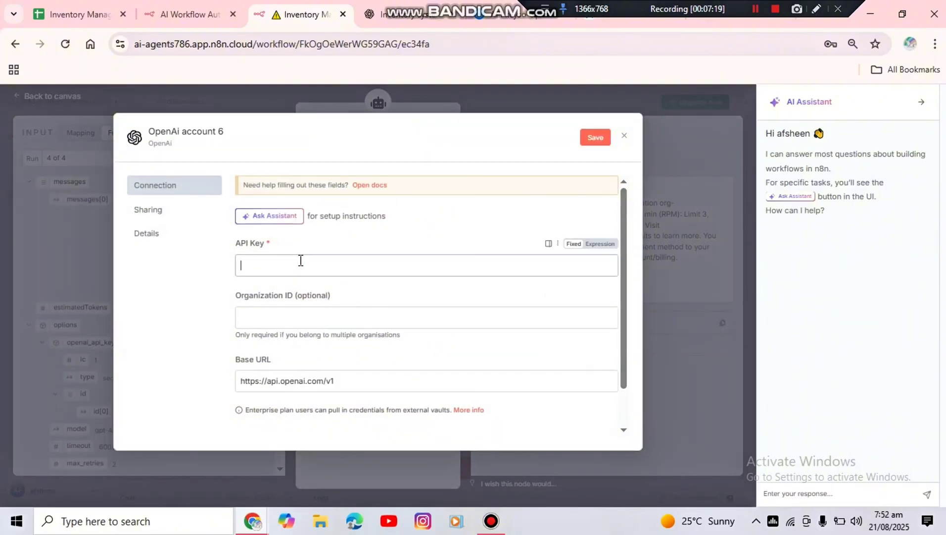
key("ctrl+v")
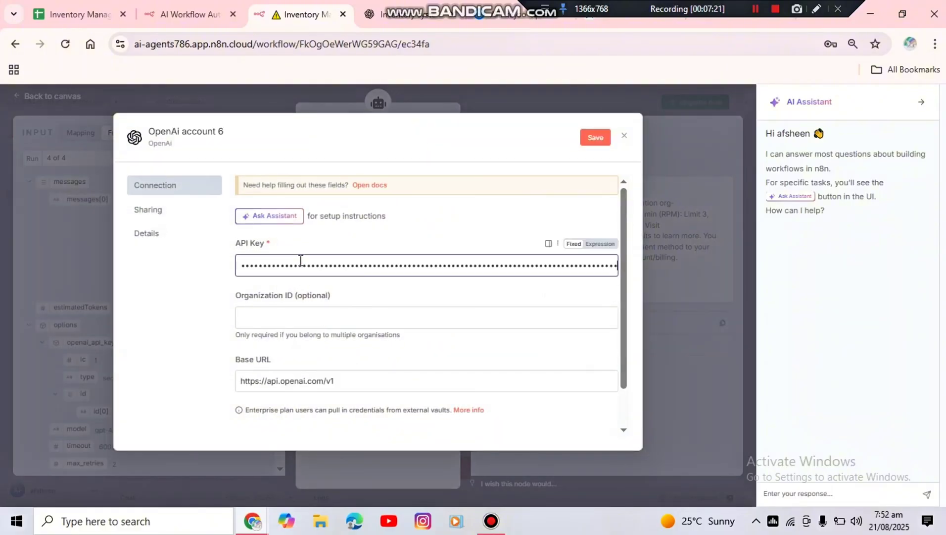
left_click(591, 139)
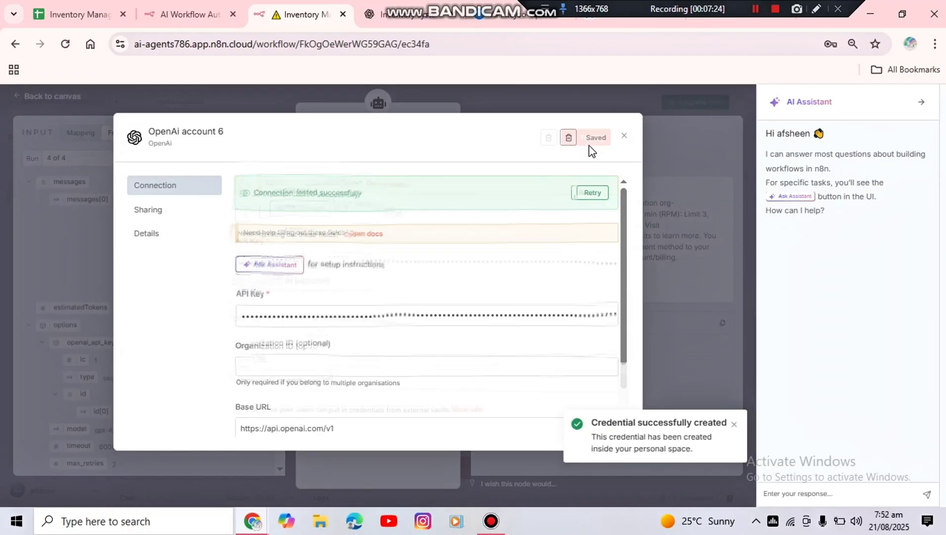
left_click(51, 97)
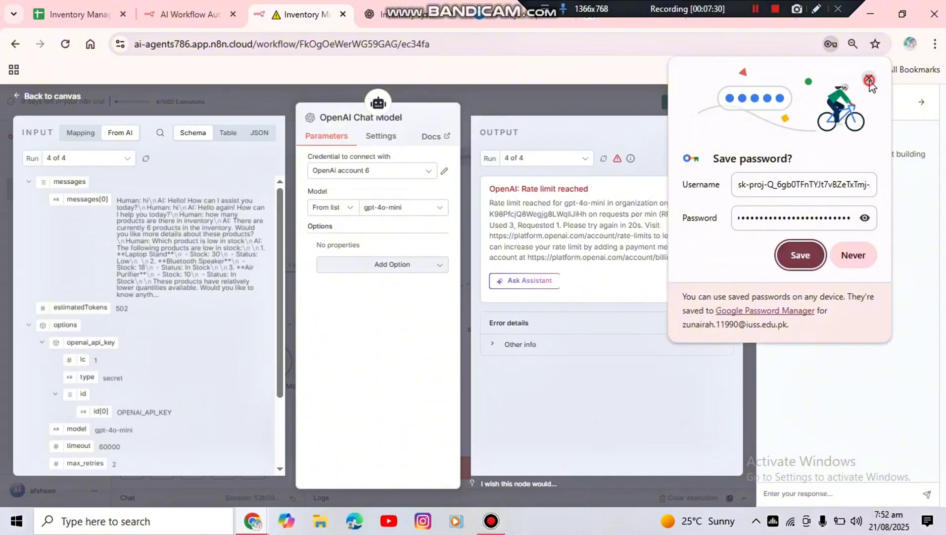
left_click(869, 78)
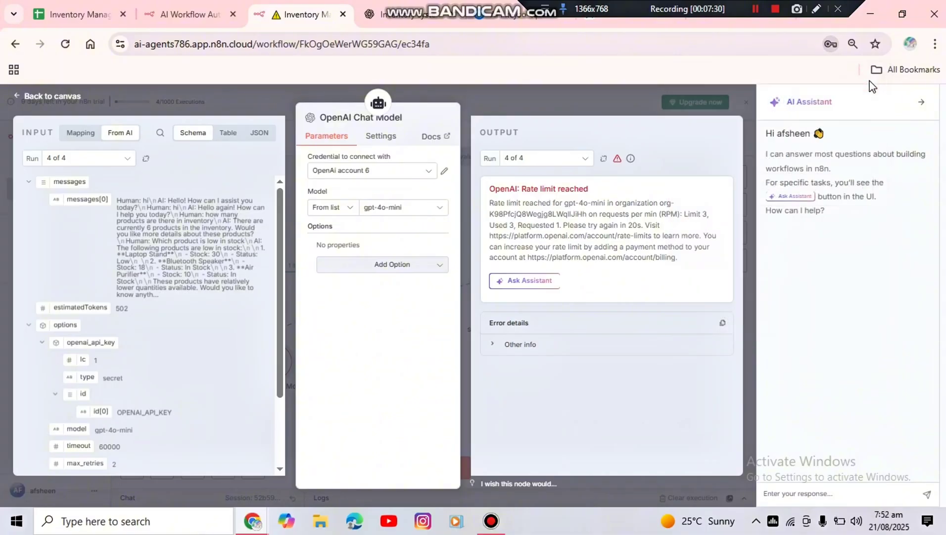
left_click(62, 97)
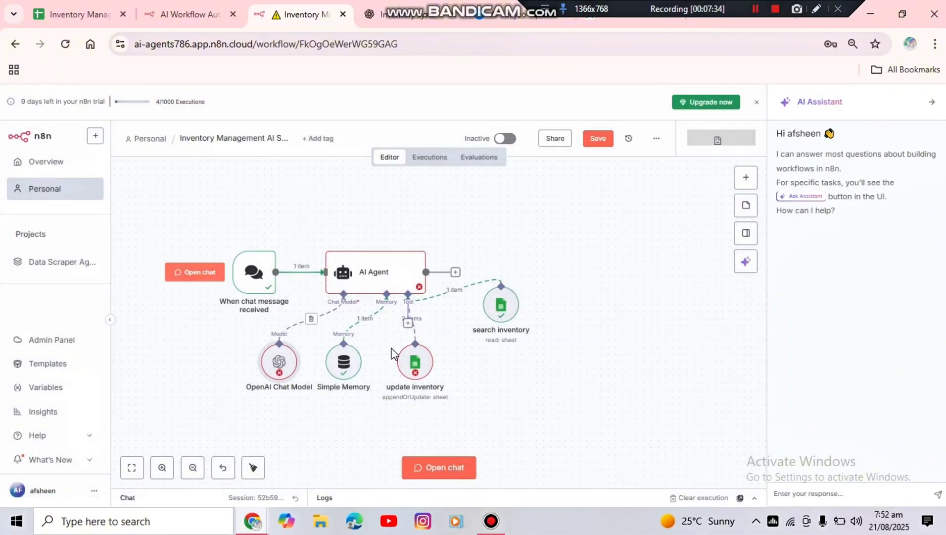
Reopen the workflow's chat and send the agent the test message "hi"
left_click(438, 468)
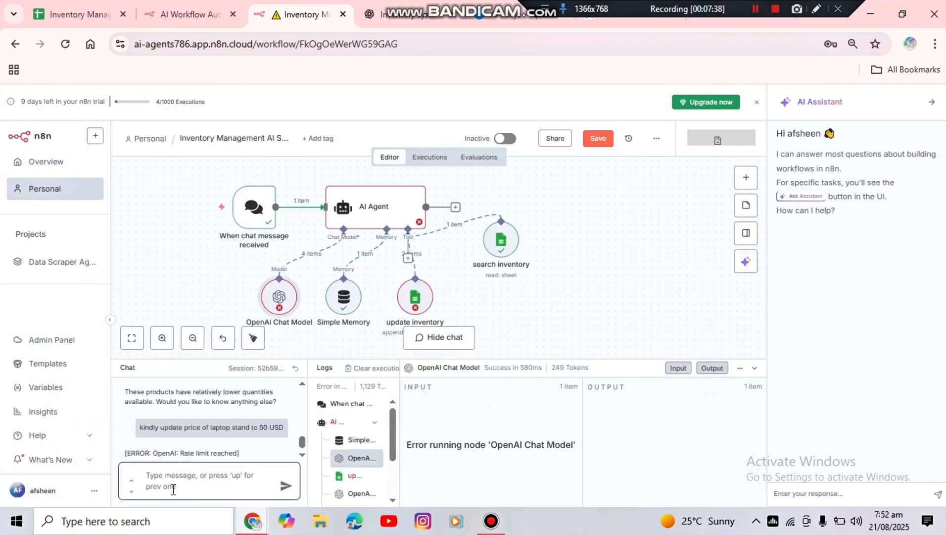
type("hi")
key("Return")
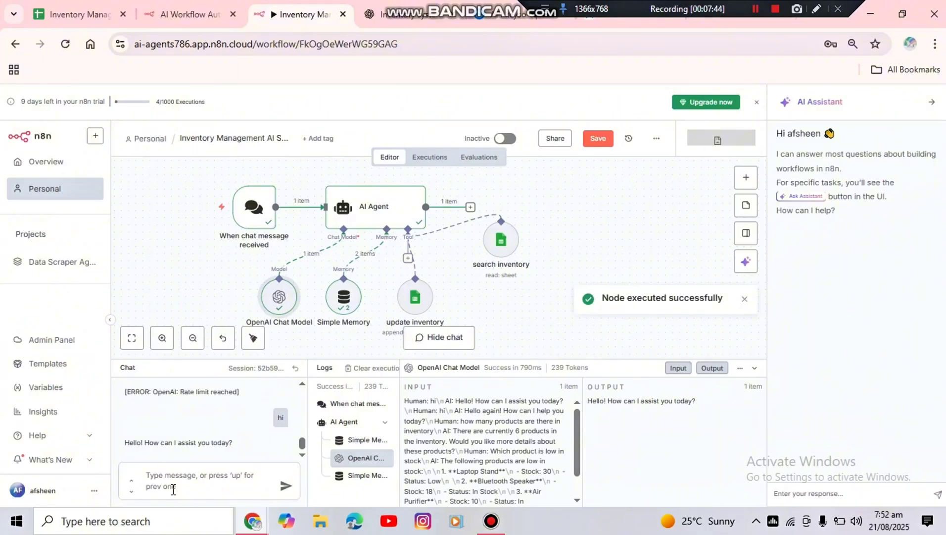
Send the agent "kindly update price of laptop stand to 50 USD", save the workflow and dismiss the notification
left_click(193, 481)
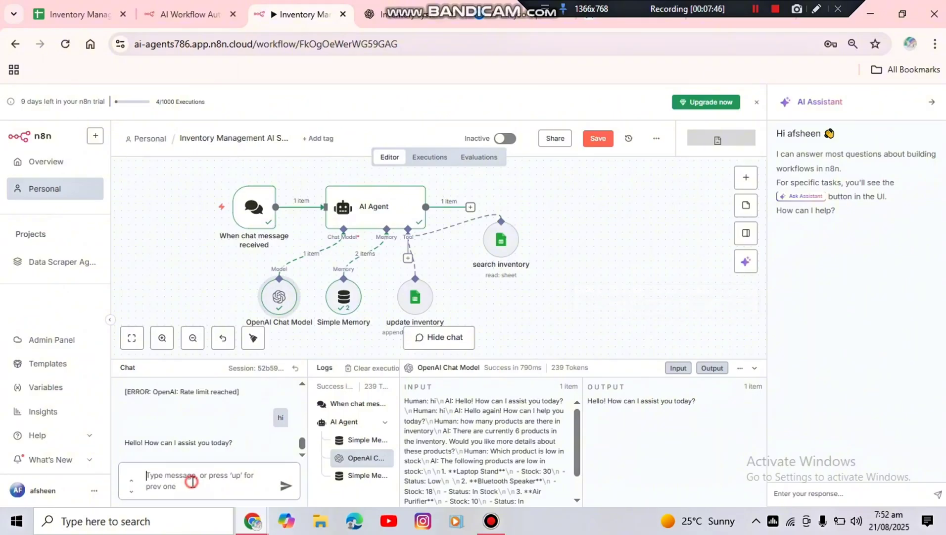
type("kidn")
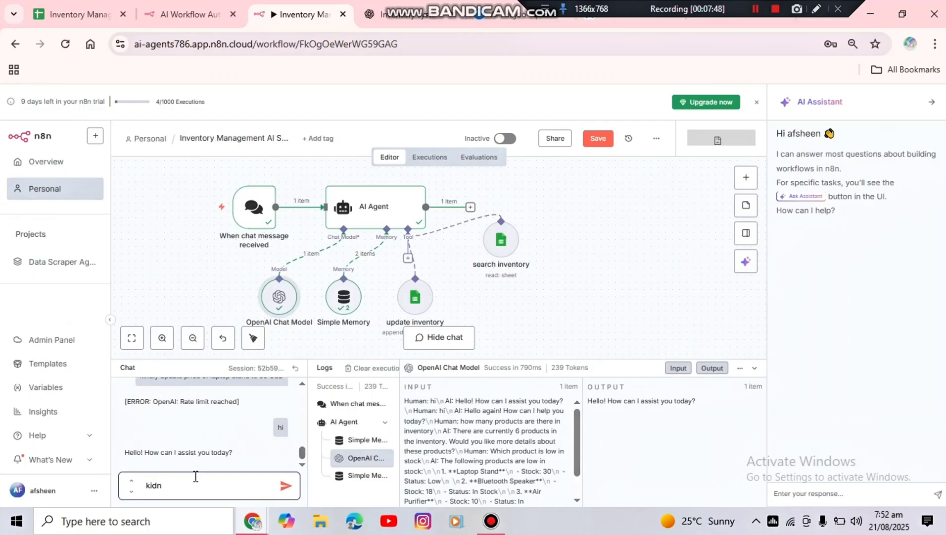
type("d")
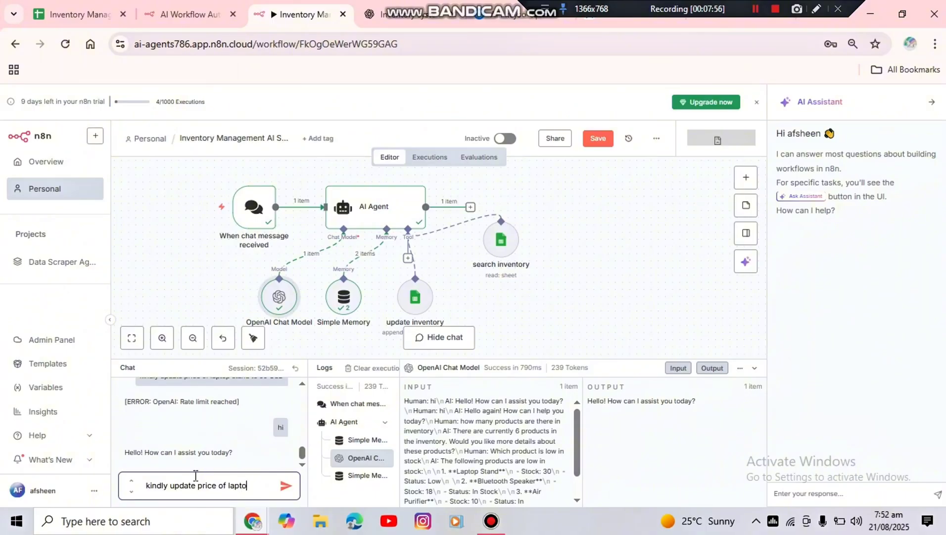
type("and to 50")
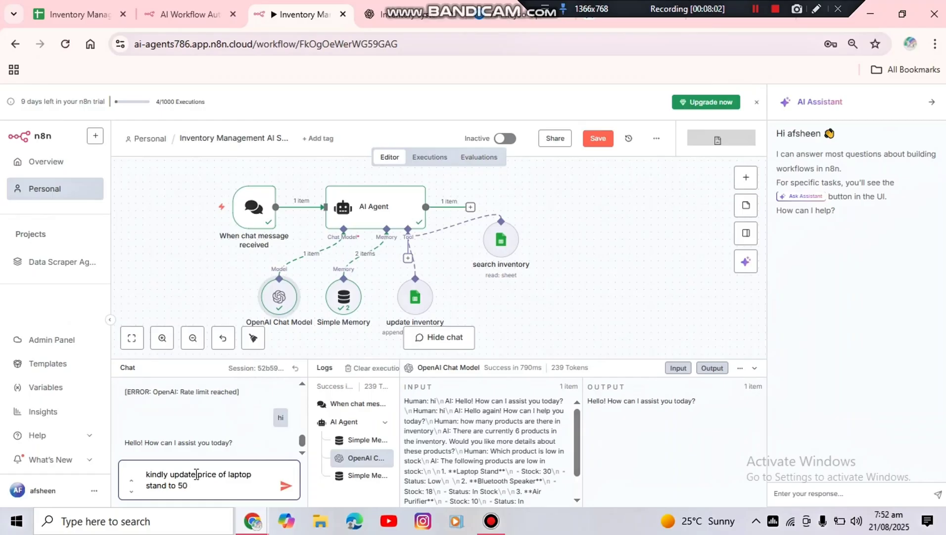
type("D")
key("Return")
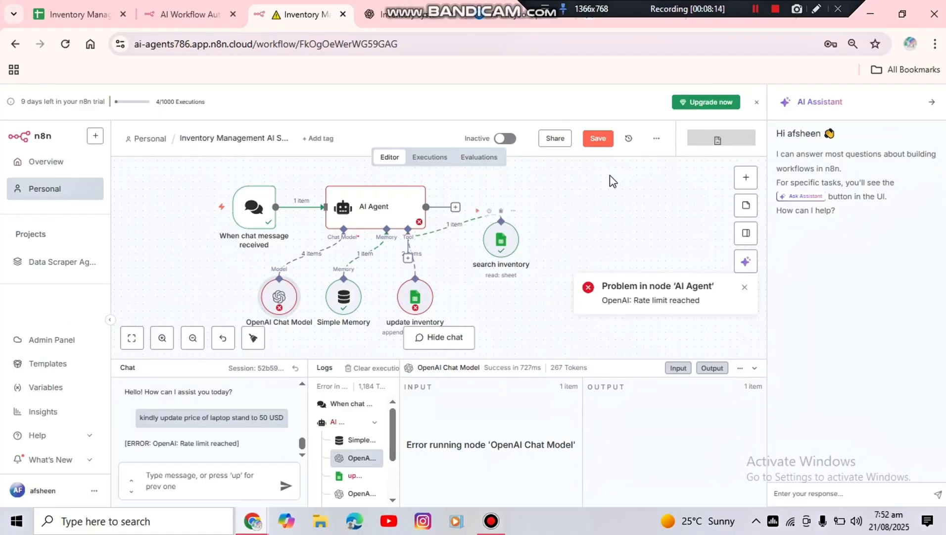
left_click(594, 141)
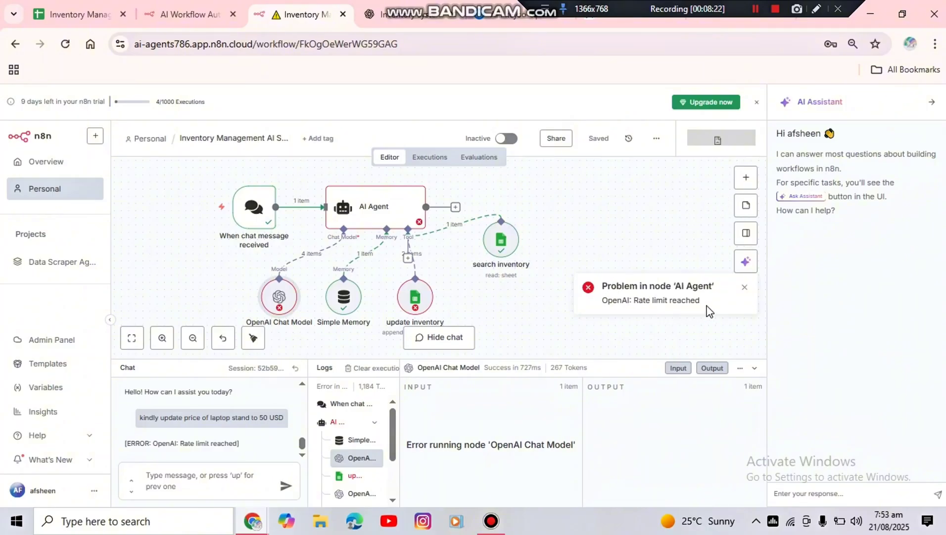
left_click(745, 288)
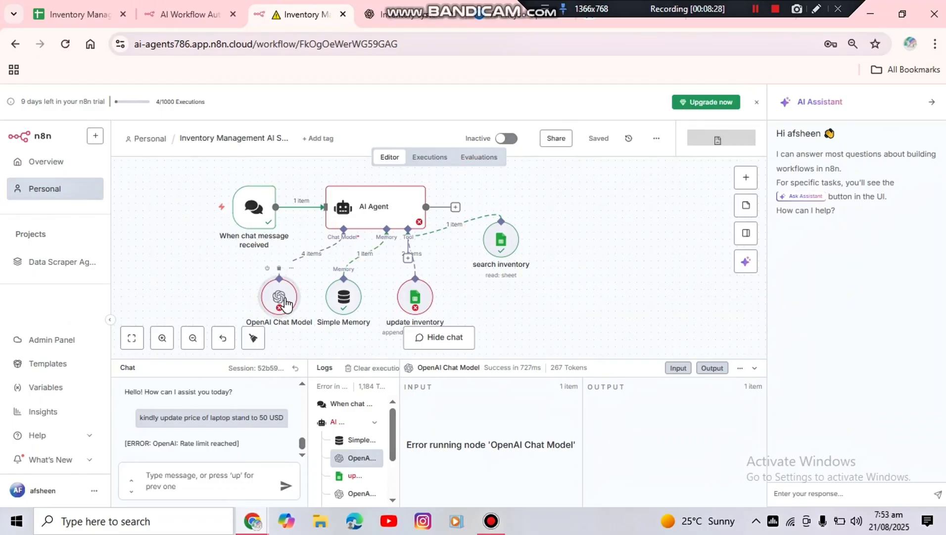
Open the existing "Inventory management Agent" workflow from the Personal project and place the cursor in its chat message field
mouse_move(454, 232)
mouse_move(35, 236)
left_mouse_down()
mouse_move(112, 229)
mouse_move(20, 243)
left_mouse_up()
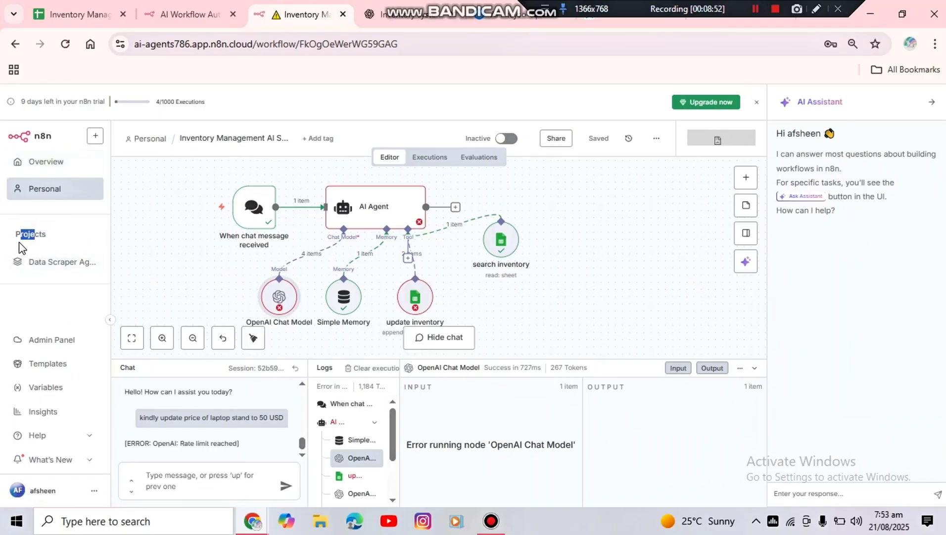
left_click(50, 191)
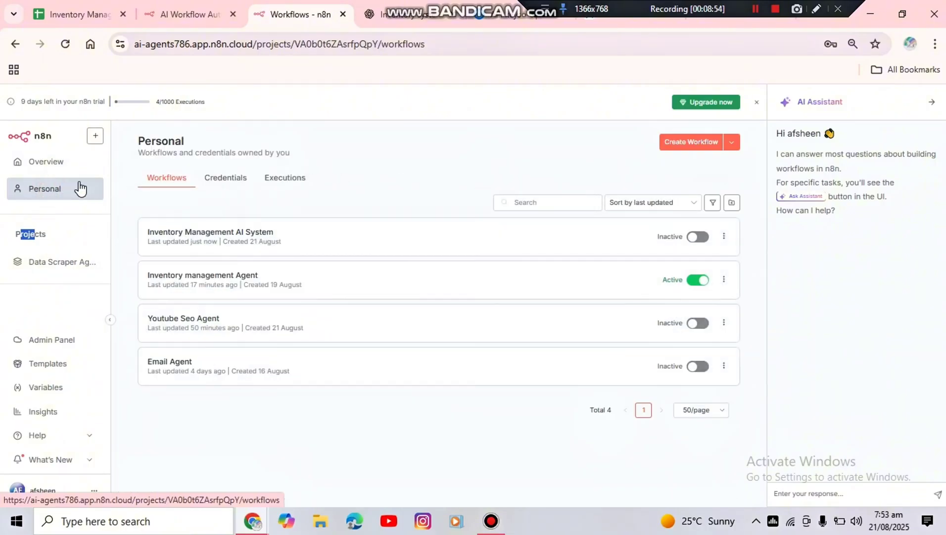
left_click(202, 275)
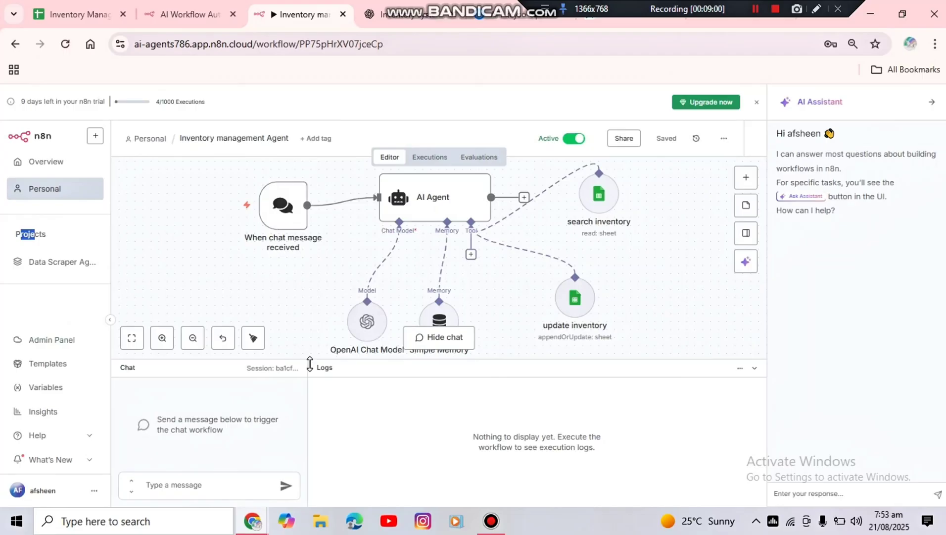
left_click(198, 479)
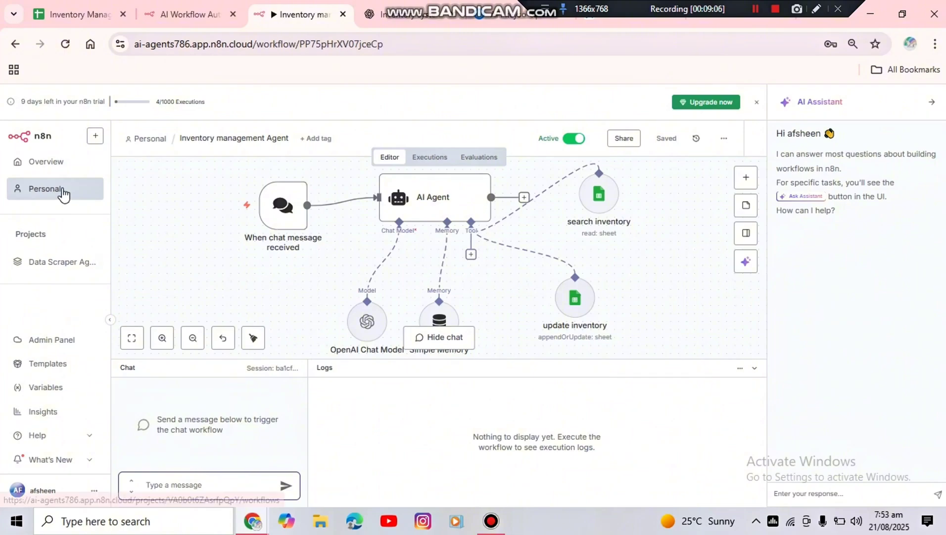
Consult the Inventory sheet in Google Sheets, then return to the n8n "Inventory management Agent" workflow and hide its chat
left_click(101, 8)
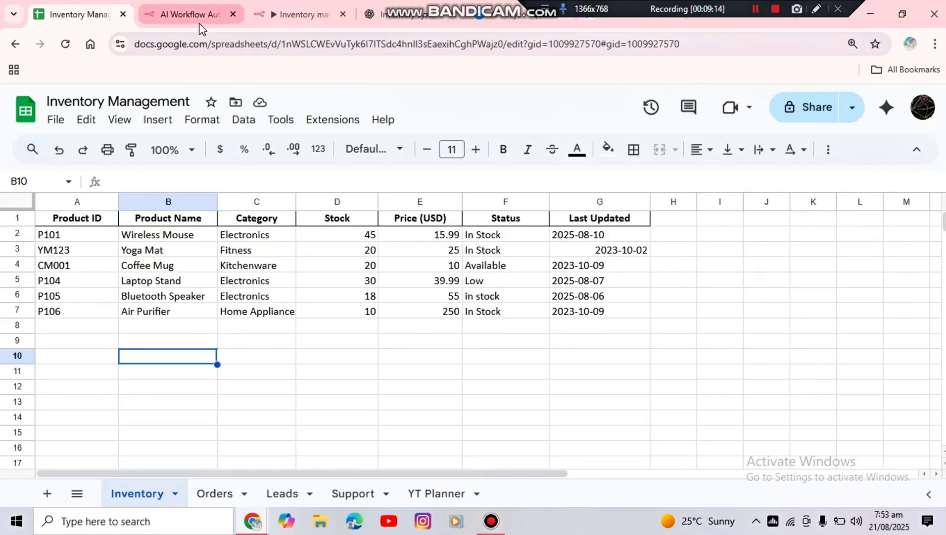
mouse_move(204, 20)
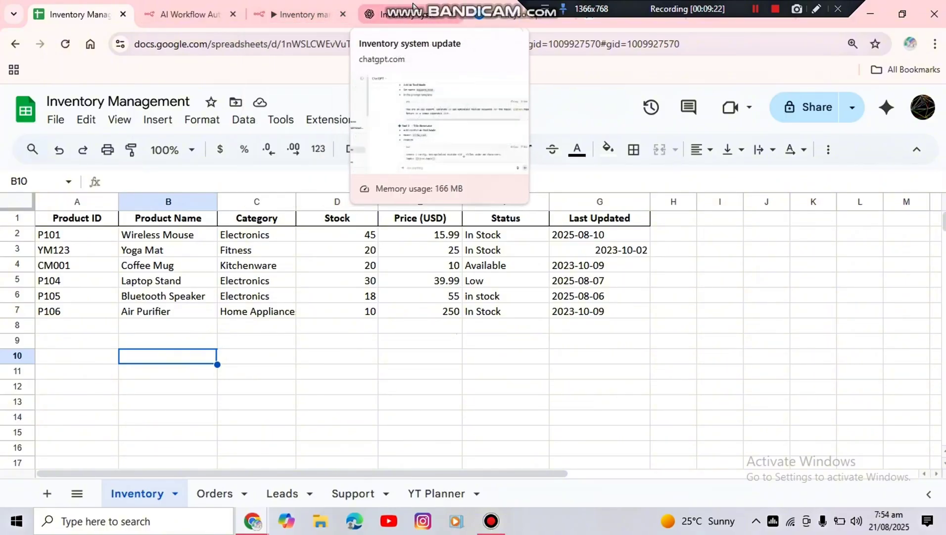
left_click(299, 16)
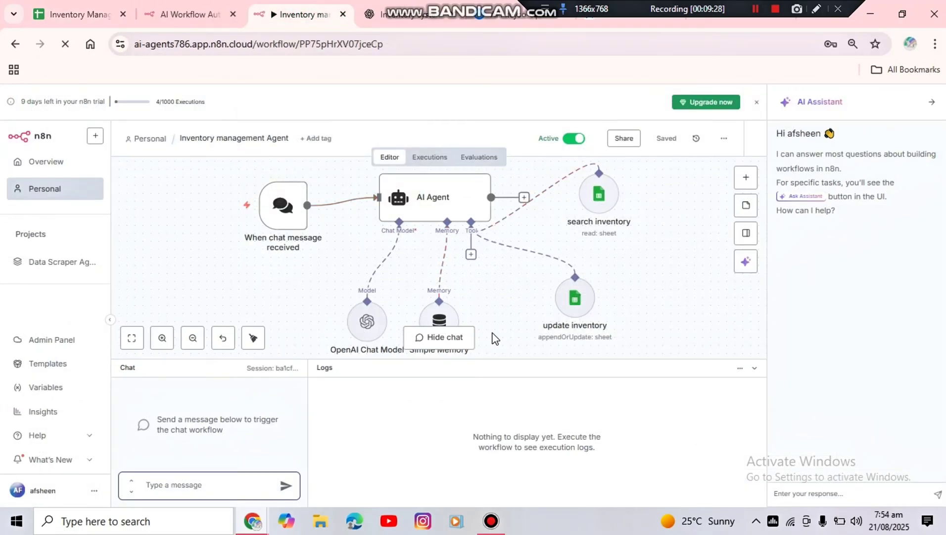
left_click(430, 338)
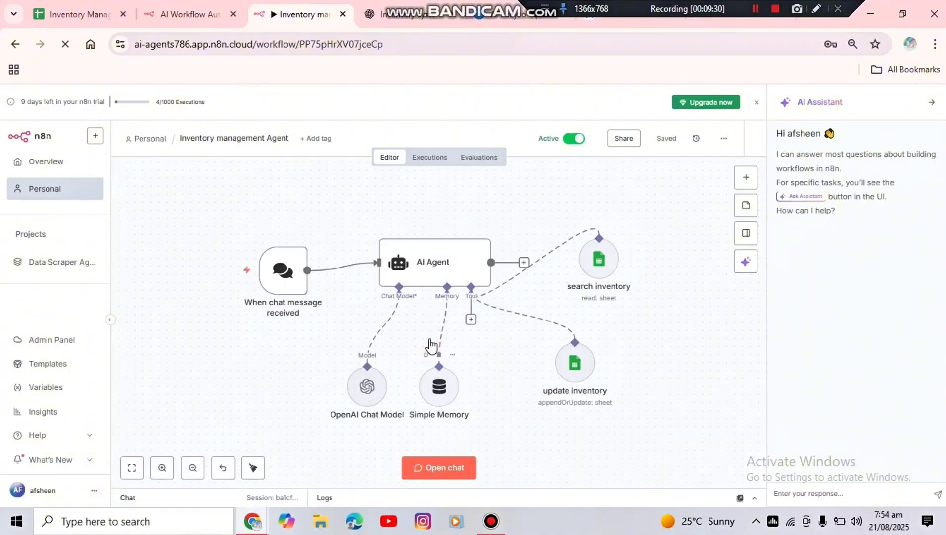